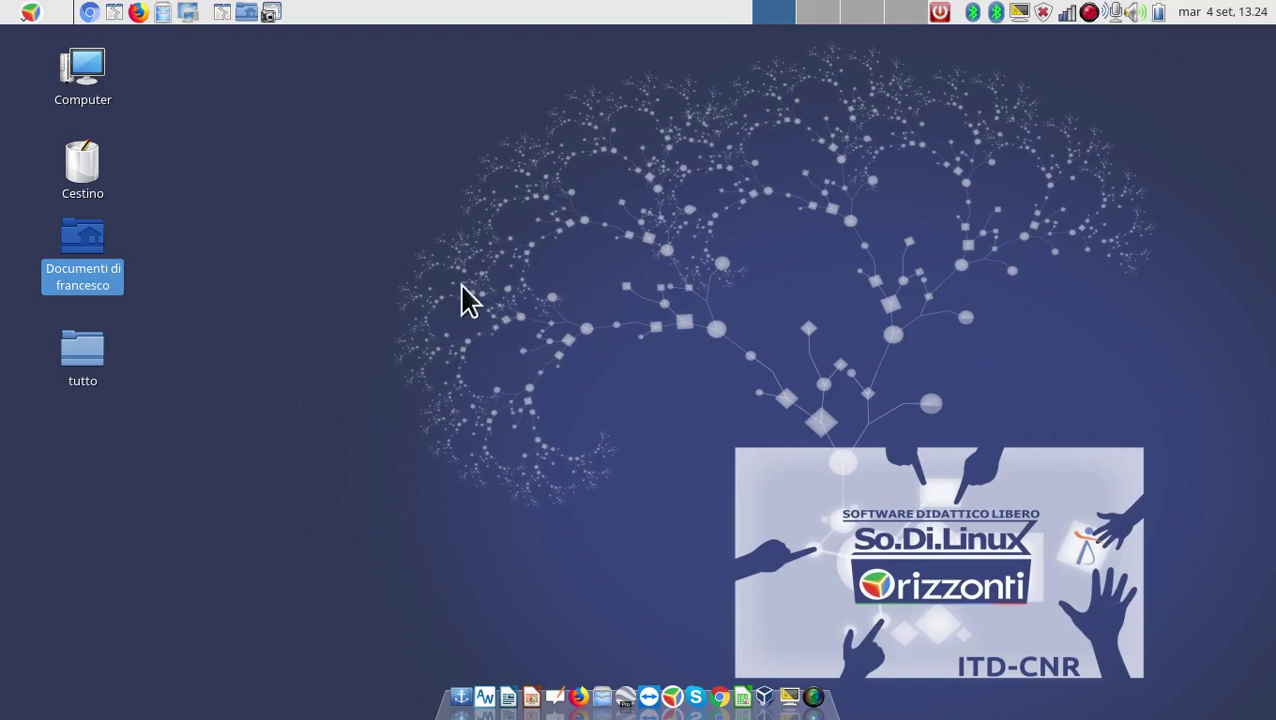
Step: Open the assistive technologies preferences from the applications for Compensare le difficoltà, and bring up the mouse accessibility settings
left_click(24, 16)
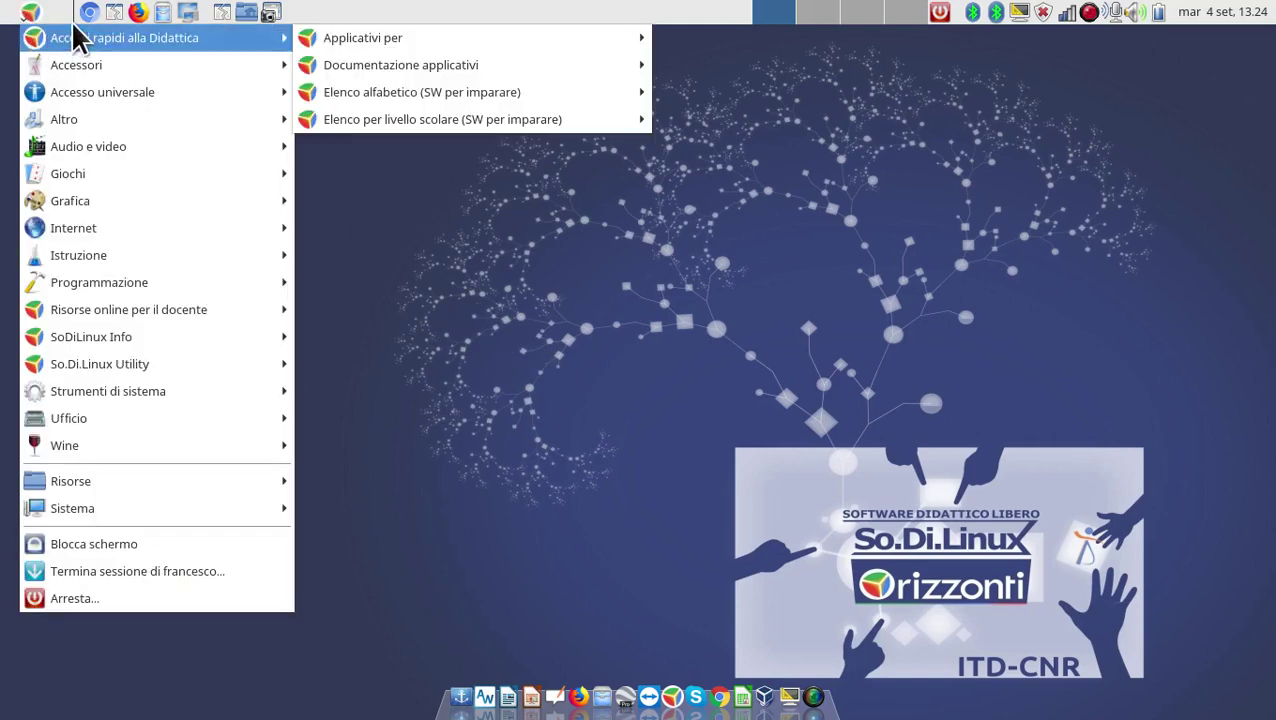
mouse_move(262, 42)
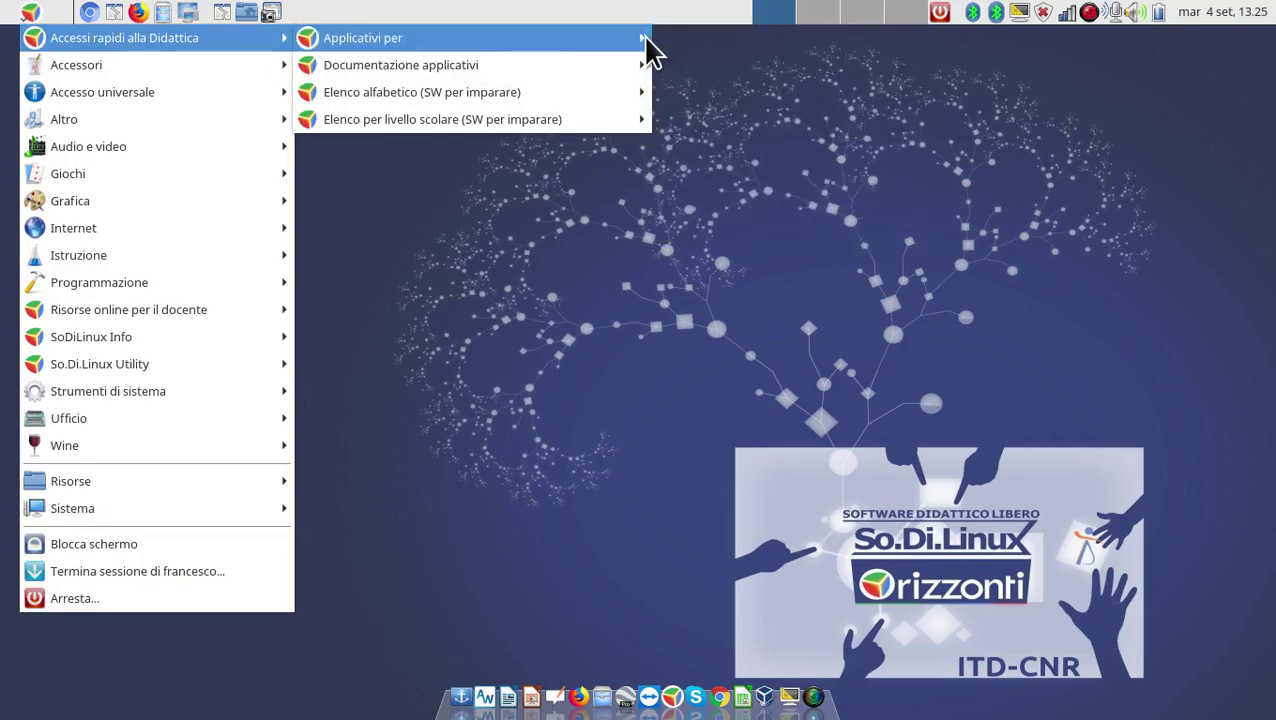
mouse_move(645, 42)
mouse_move(800, 64)
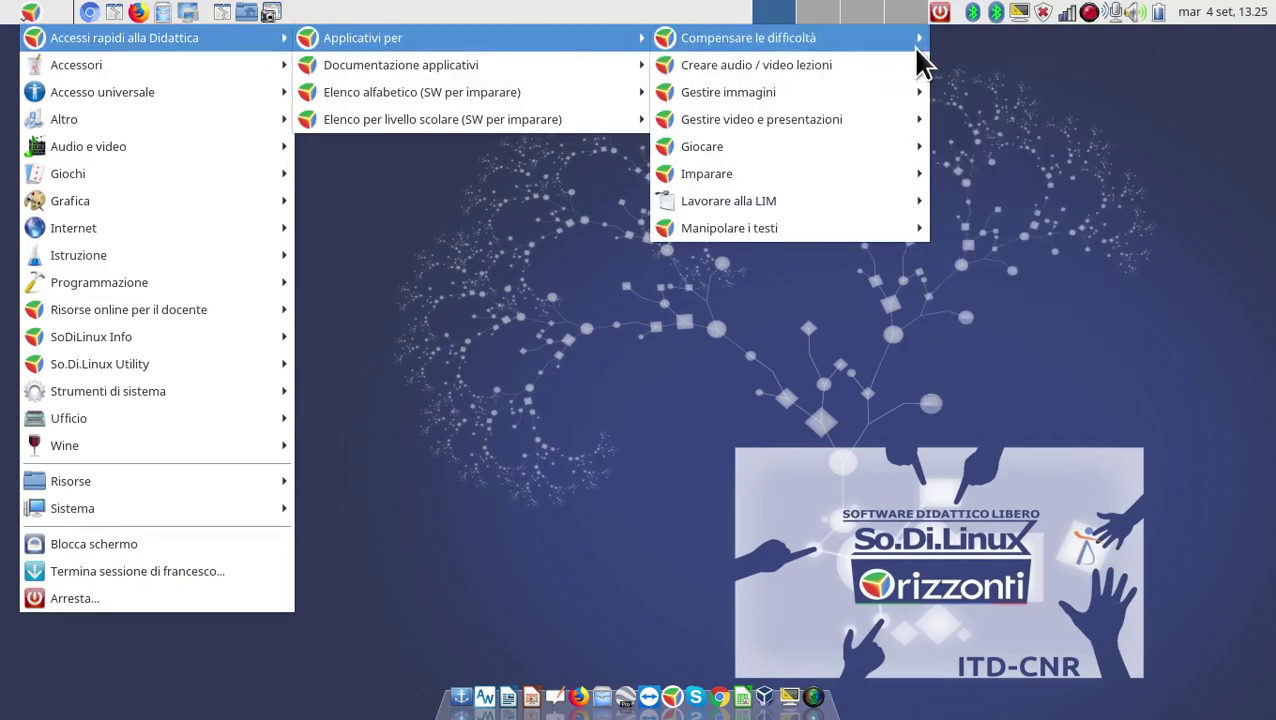
mouse_move(911, 41)
left_click(1059, 341)
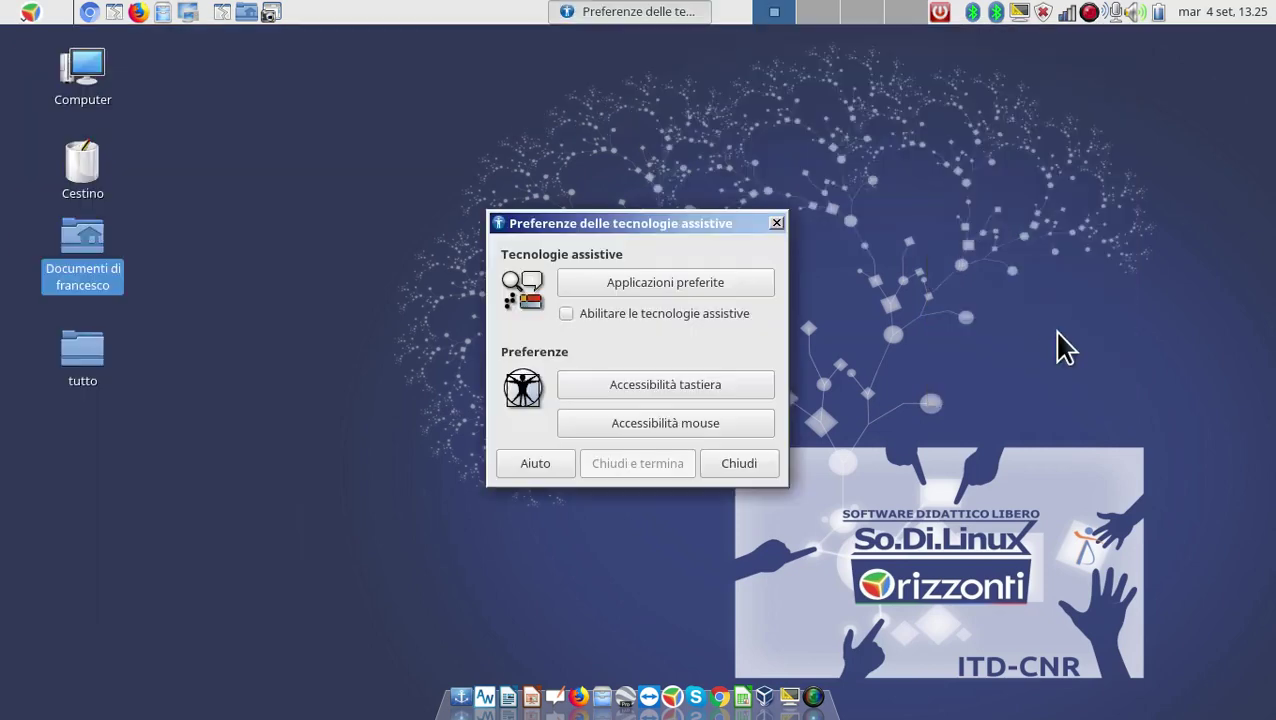
left_click(706, 420)
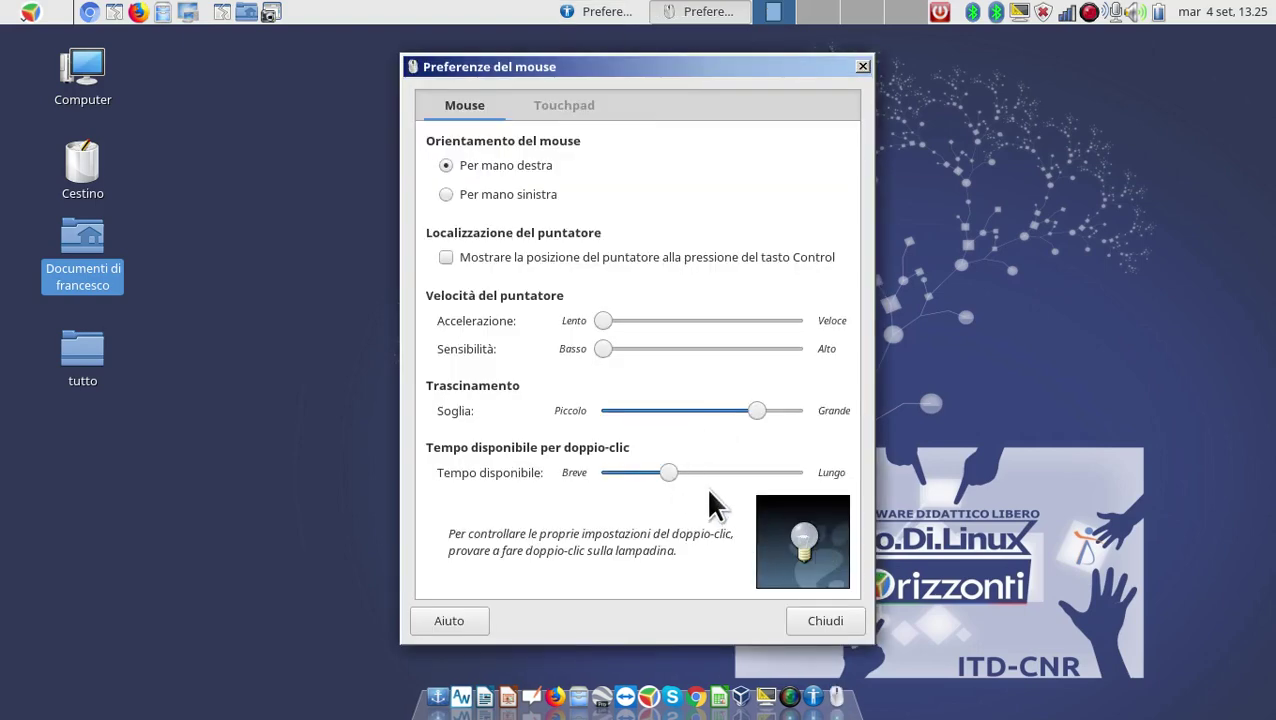
Step: Lengthen the available double-click time to about two thirds of the scale and test it on the light bulb
double_click(793, 541)
left_click_drag(733, 477, 737, 472)
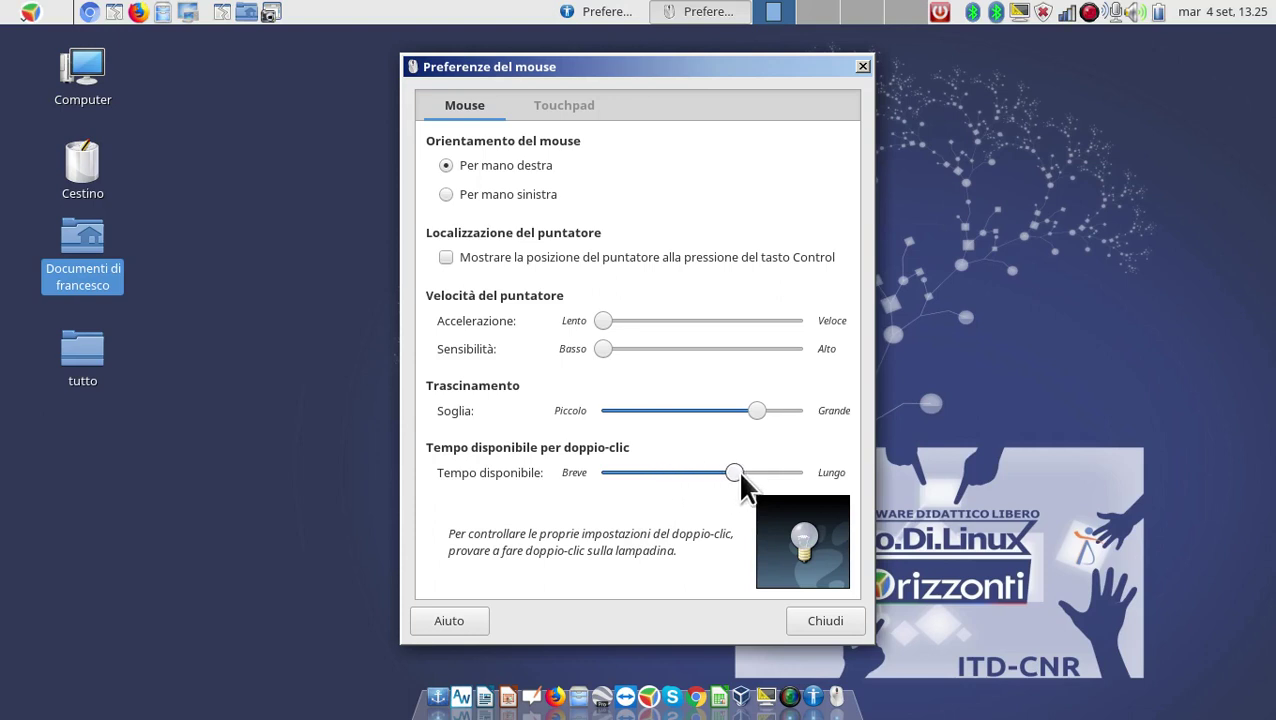
double_click(805, 540)
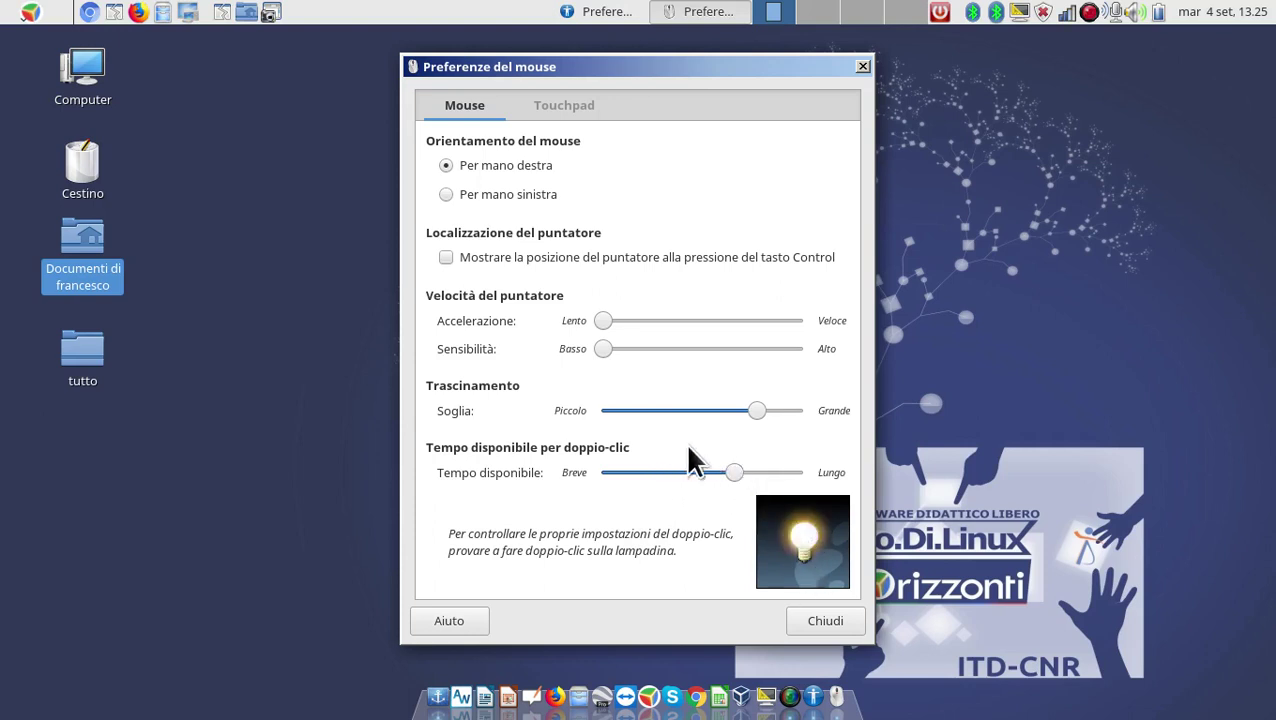
Step: Test double-clicking on the light bulb with a very short available time, and set that time to about a quarter of the scale
left_click(615, 473)
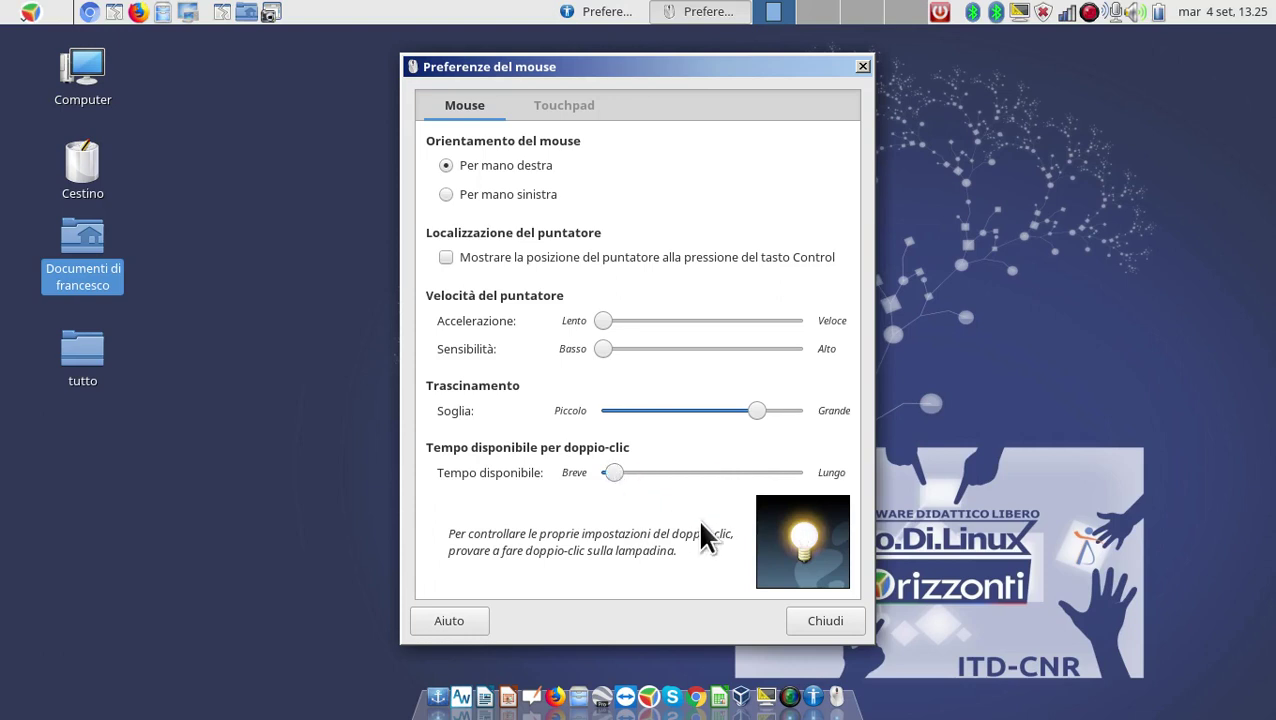
double_click(803, 535)
double_click(805, 540)
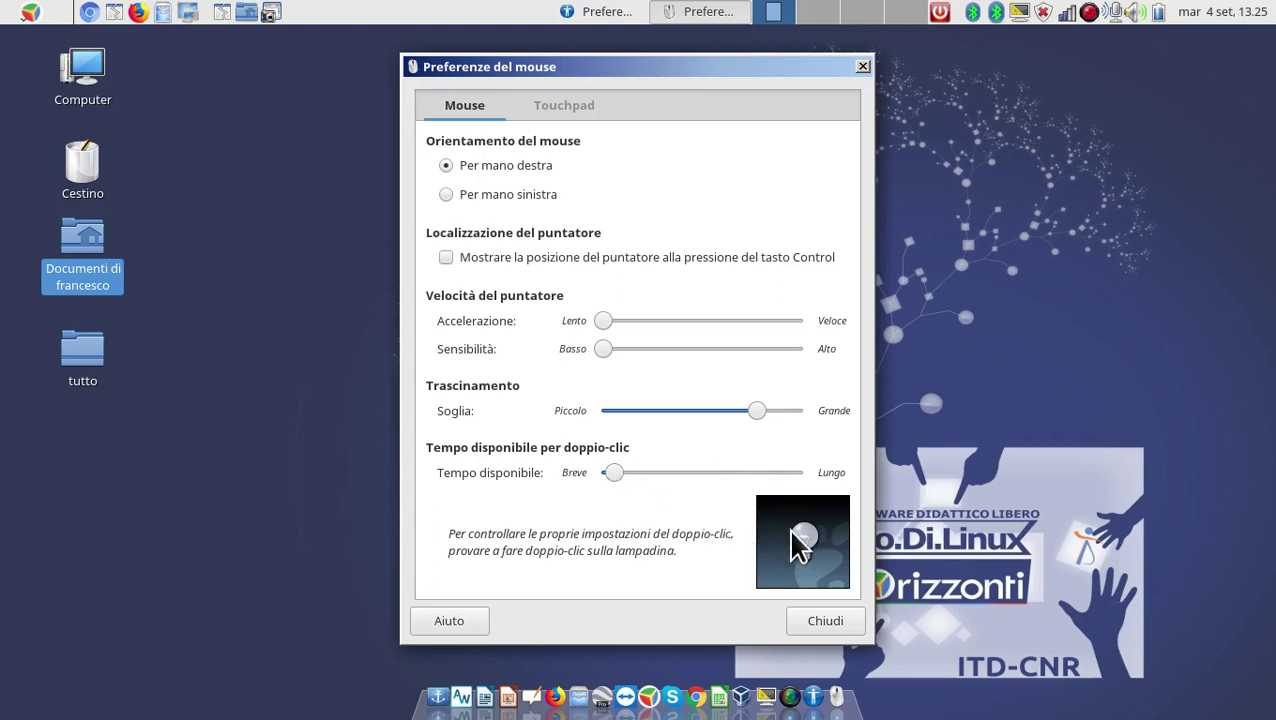
double_click(806, 545)
double_click(806, 545)
double_click(810, 547)
left_click(657, 474)
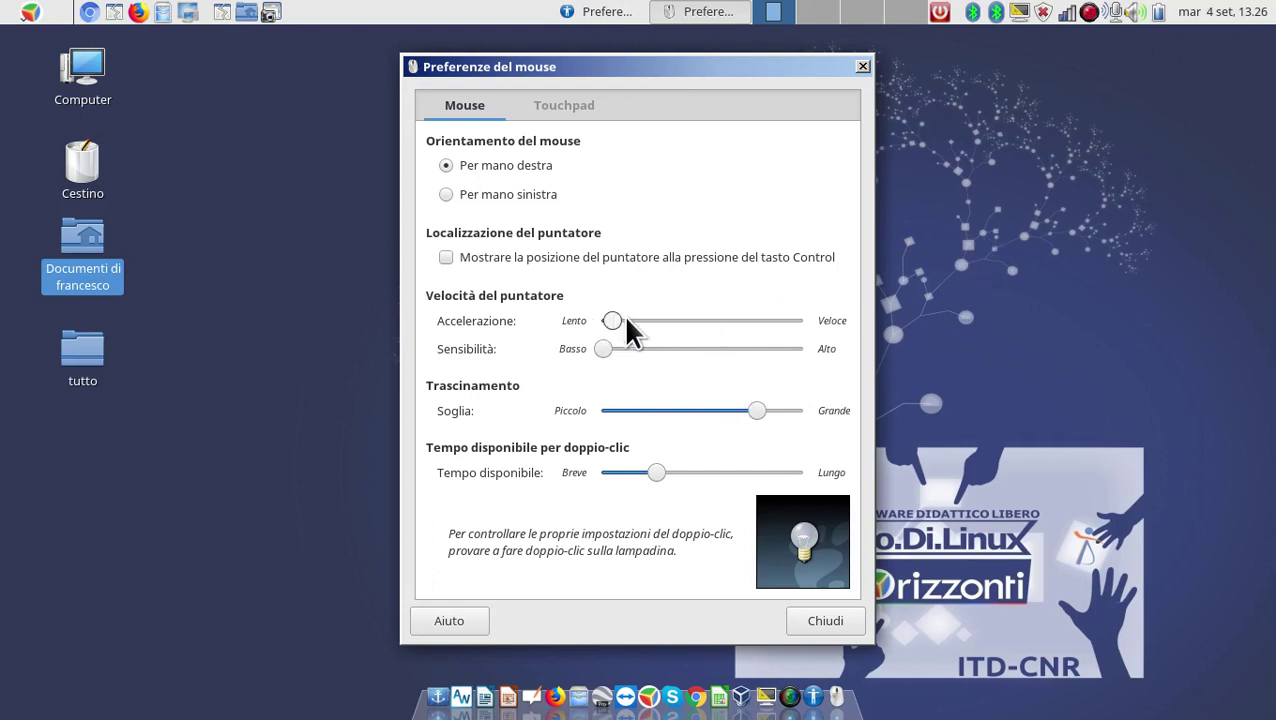
Step: Try the pointer acceleration at its slowest and fastest, and set it to about a quarter of the scale
mouse_move(626, 322)
left_mouse_down()
mouse_move(752, 322)
mouse_move(582, 316)
mouse_move(649, 322)
mouse_move(601, 322)
left_mouse_up()
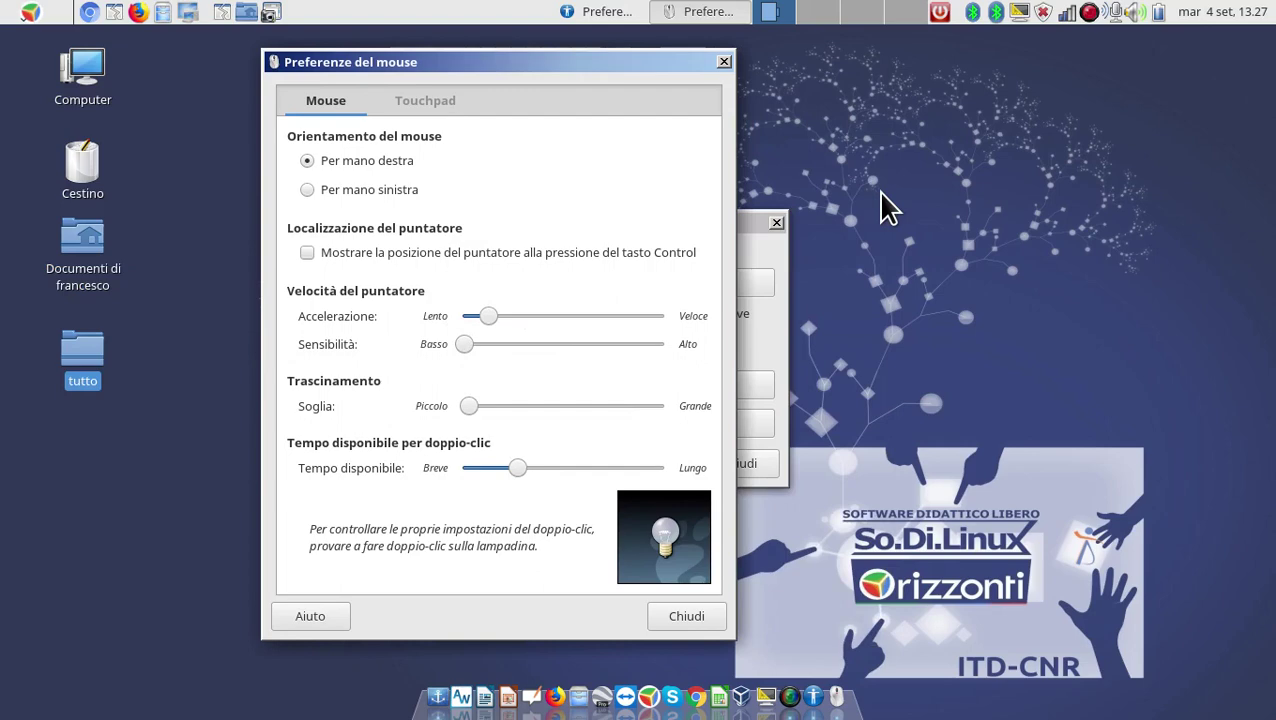
left_click_drag(646, 60, 554, 51)
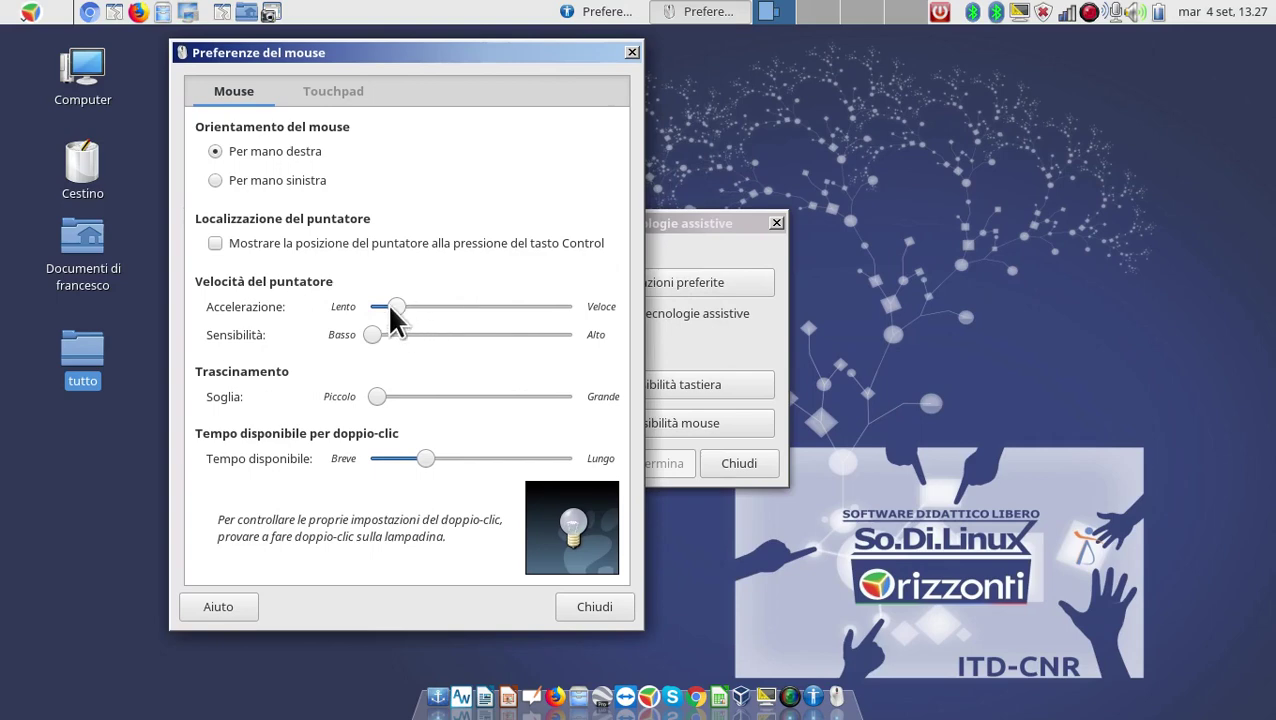
left_click_drag(395, 306, 590, 312)
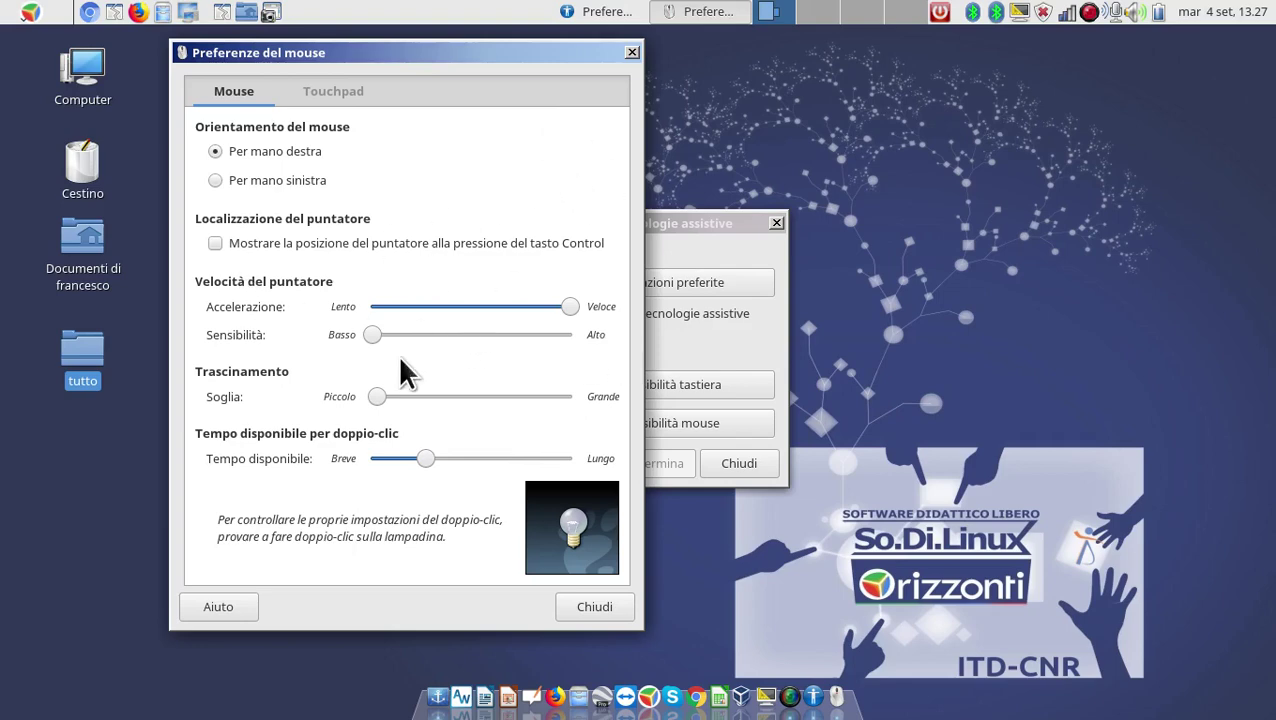
left_click(373, 307)
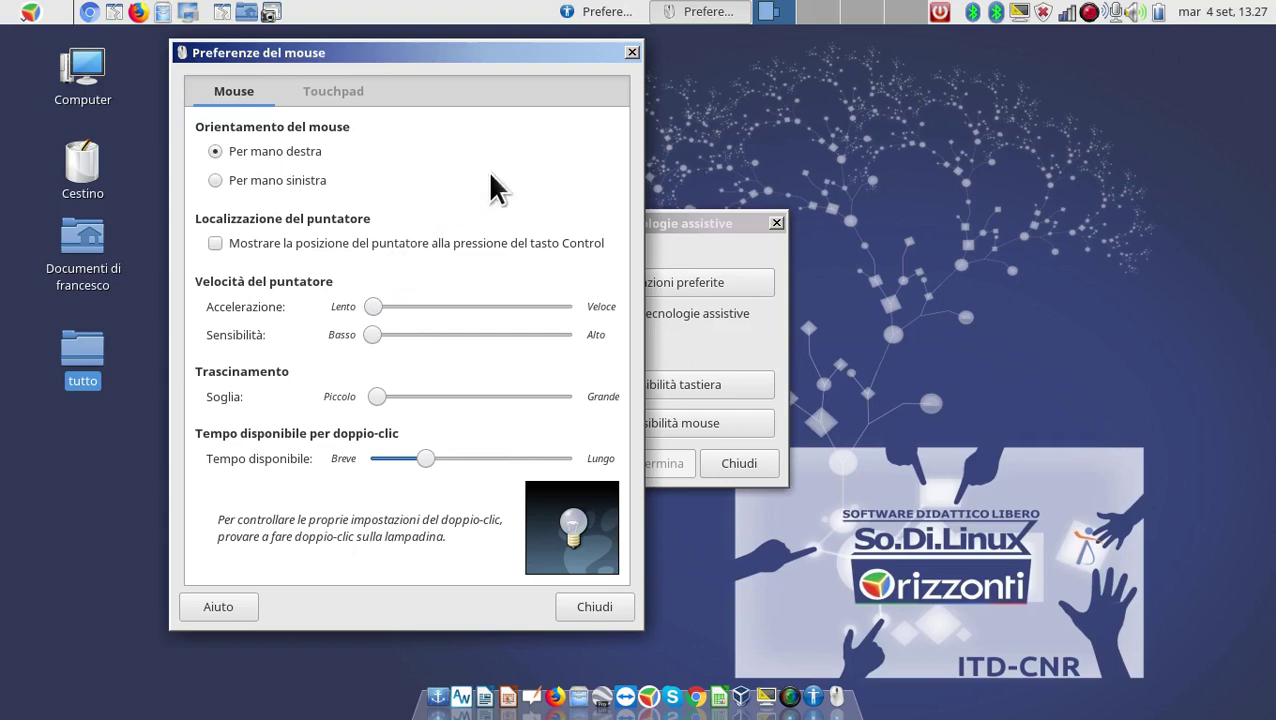
left_click(419, 307)
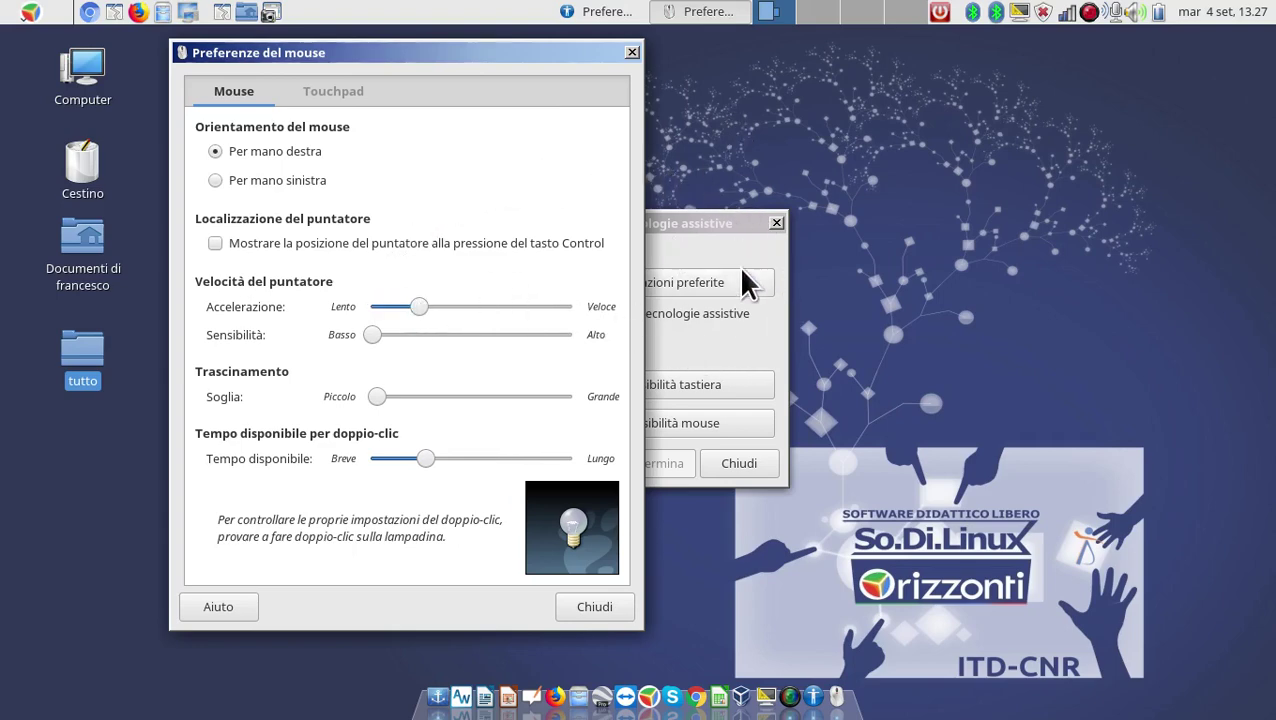
Step: Examine the touchpad settings in the mouse preferences, and close both the mouse and assistive technologies windows
left_click_drag(735, 224, 1051, 104)
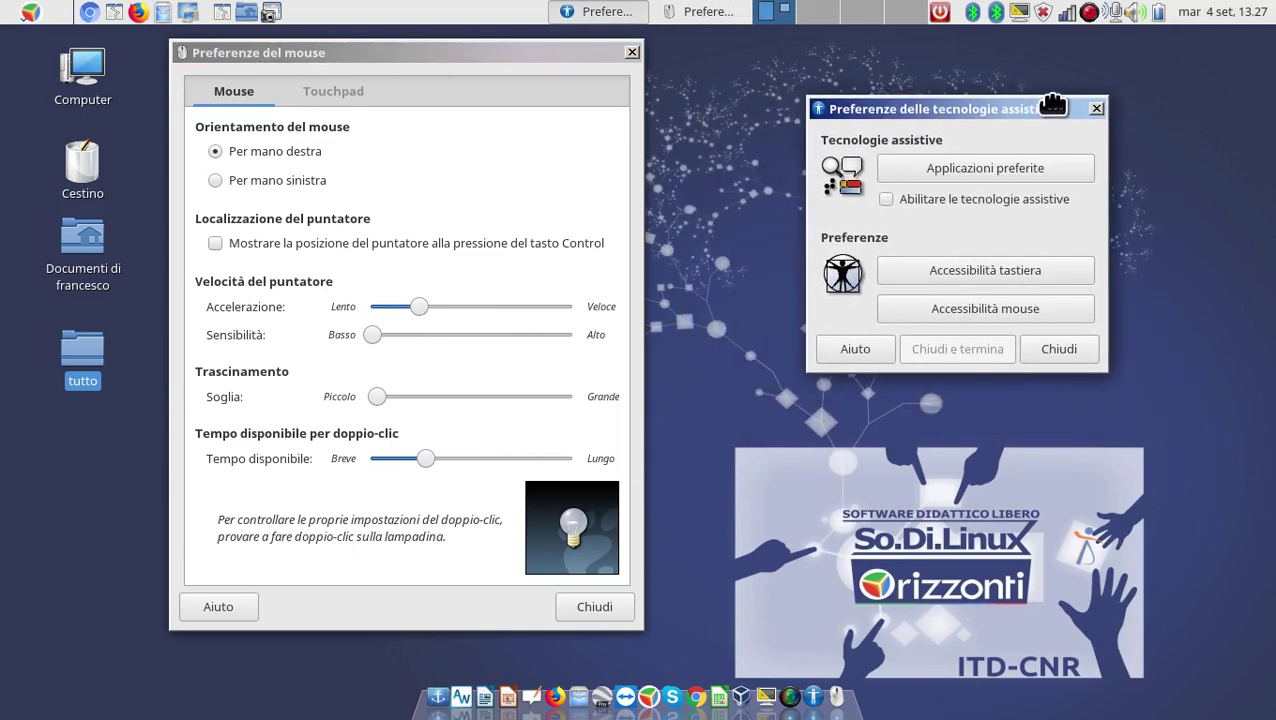
left_click_drag(559, 58, 669, 55)
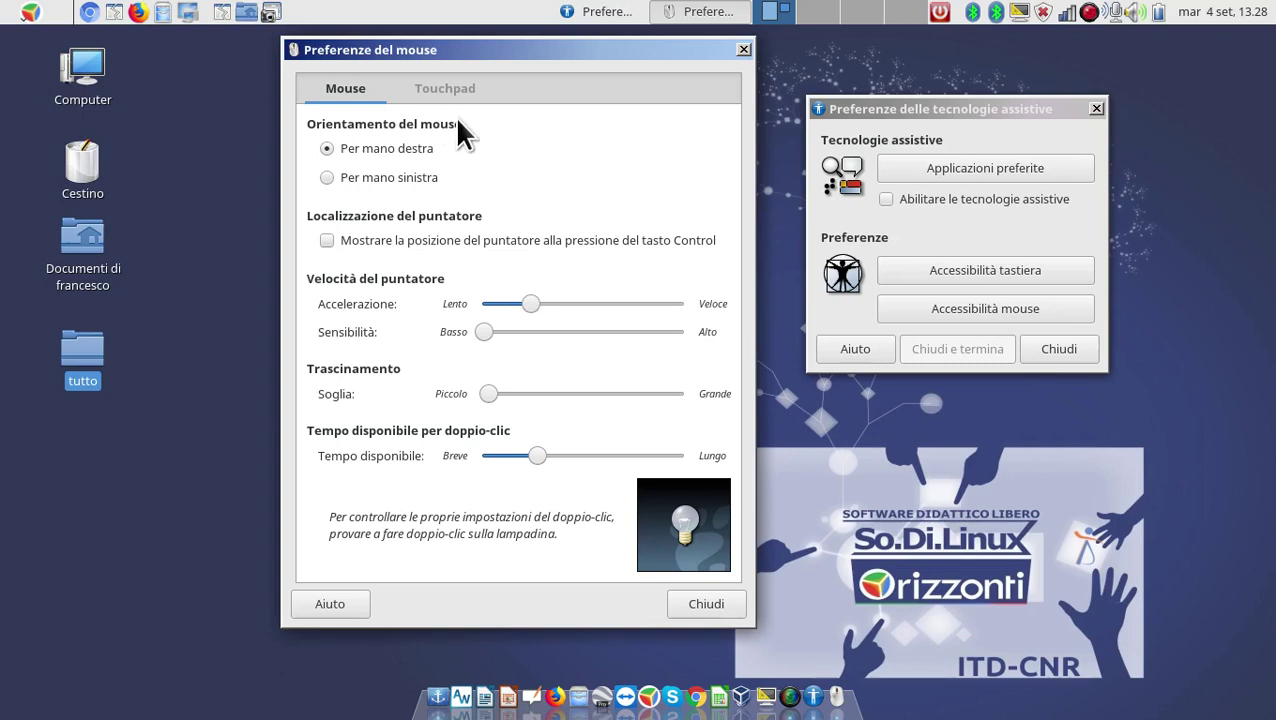
left_click(449, 90)
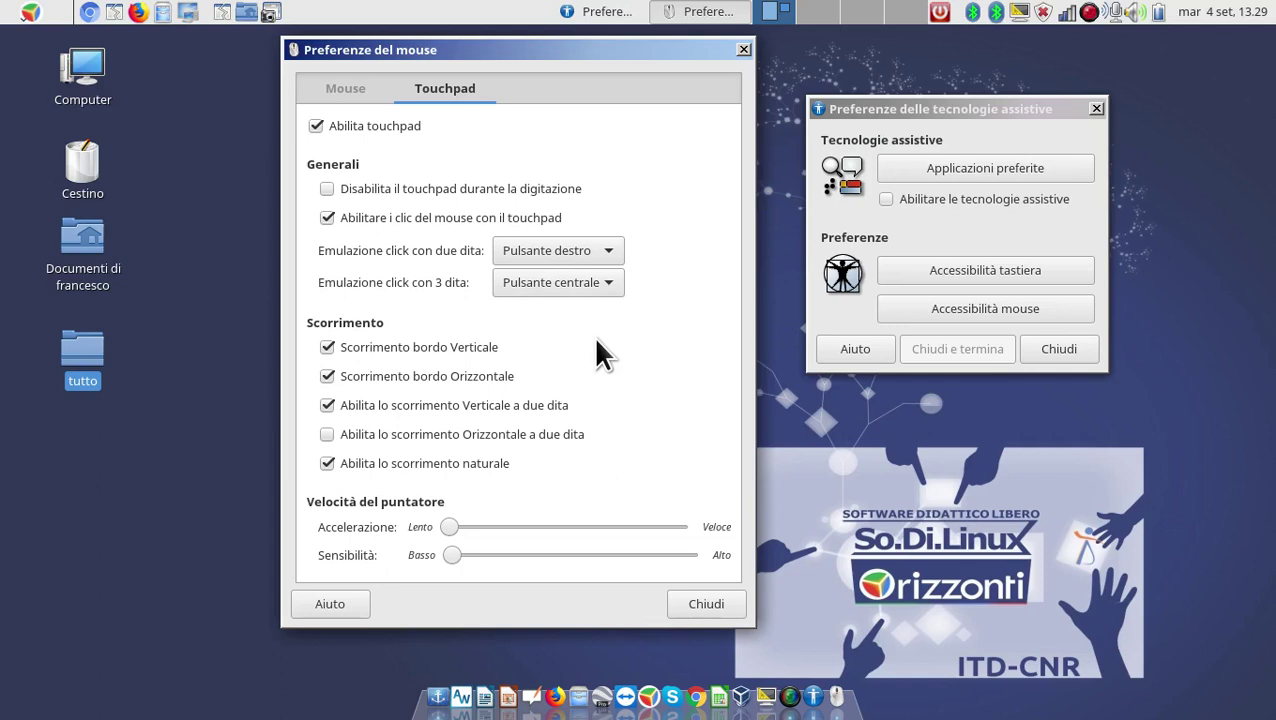
left_click(744, 52)
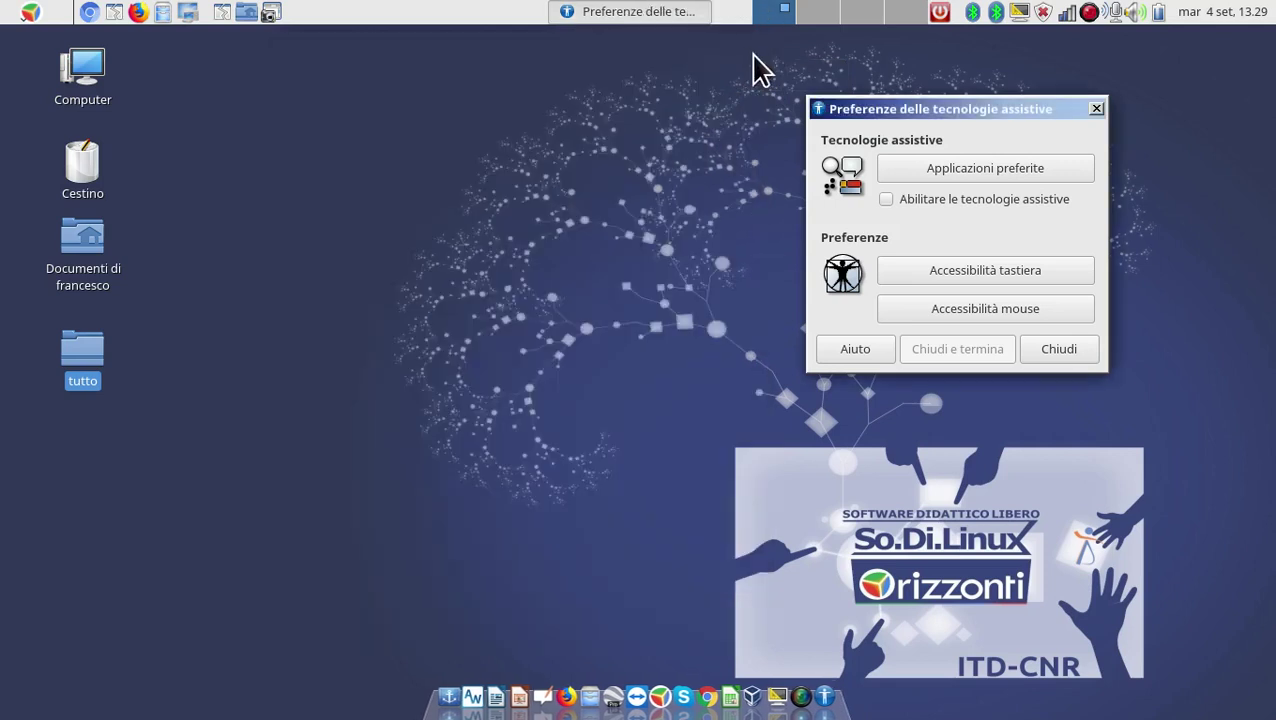
left_click(1095, 108)
Step: Open the desktop background preferences and look up the equivalent Aspetto e stile entries among the system preferences
right_click(430, 234)
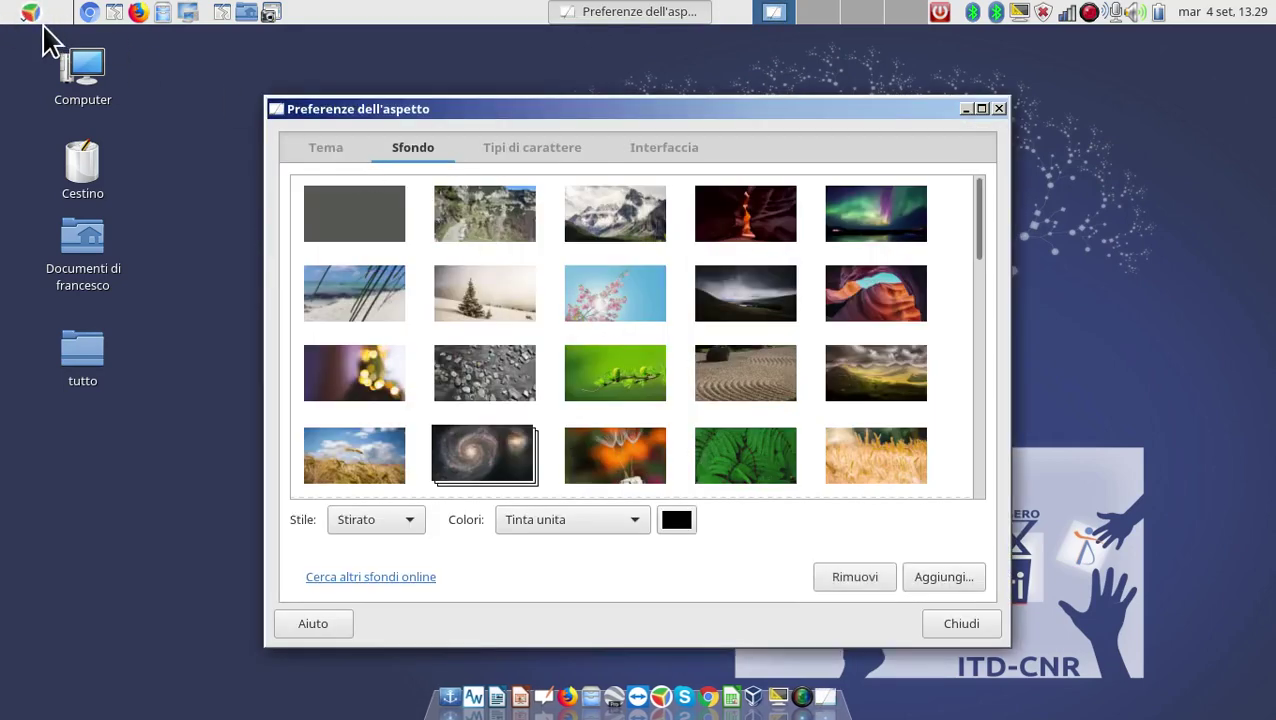
left_click(30, 14)
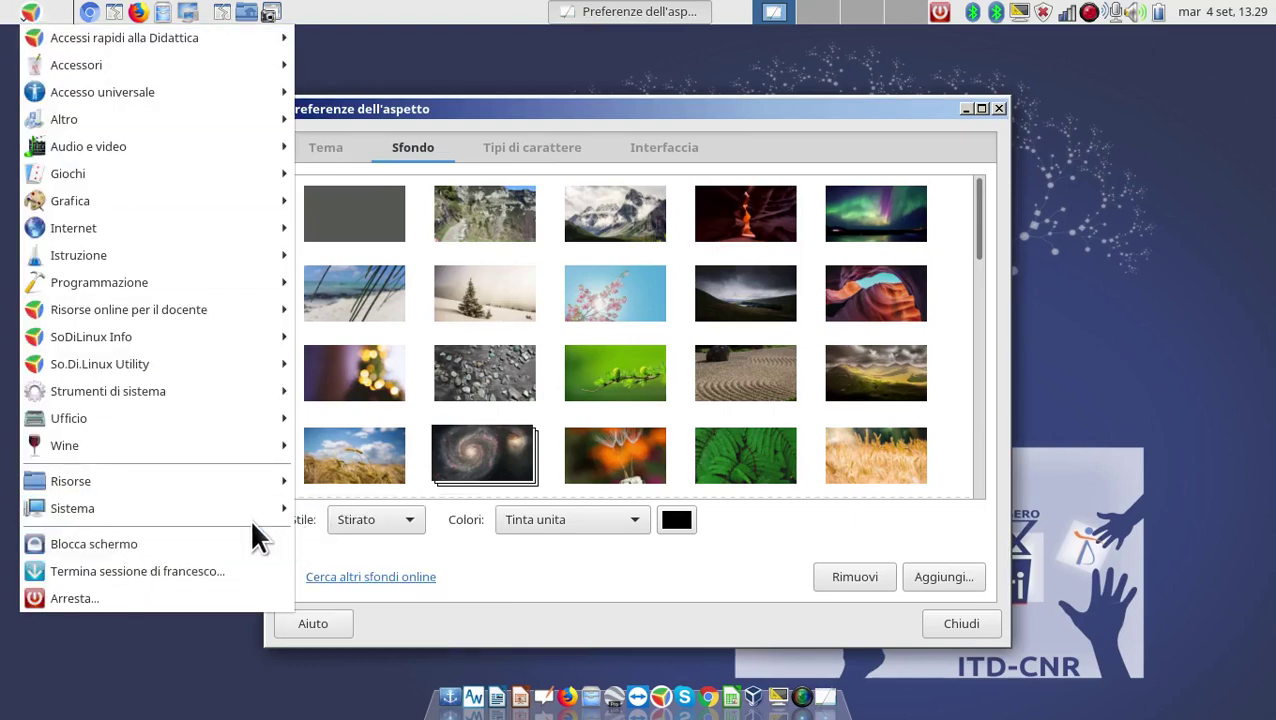
mouse_move(270, 508)
mouse_move(333, 508)
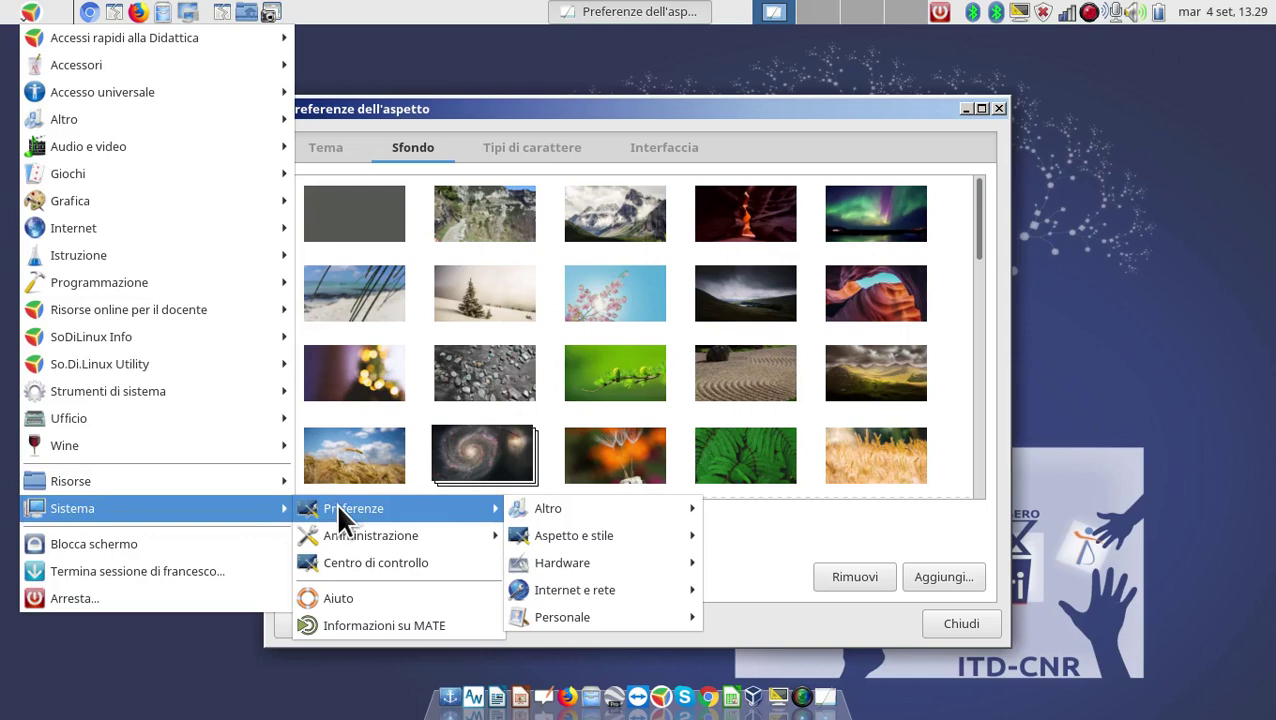
mouse_move(566, 535)
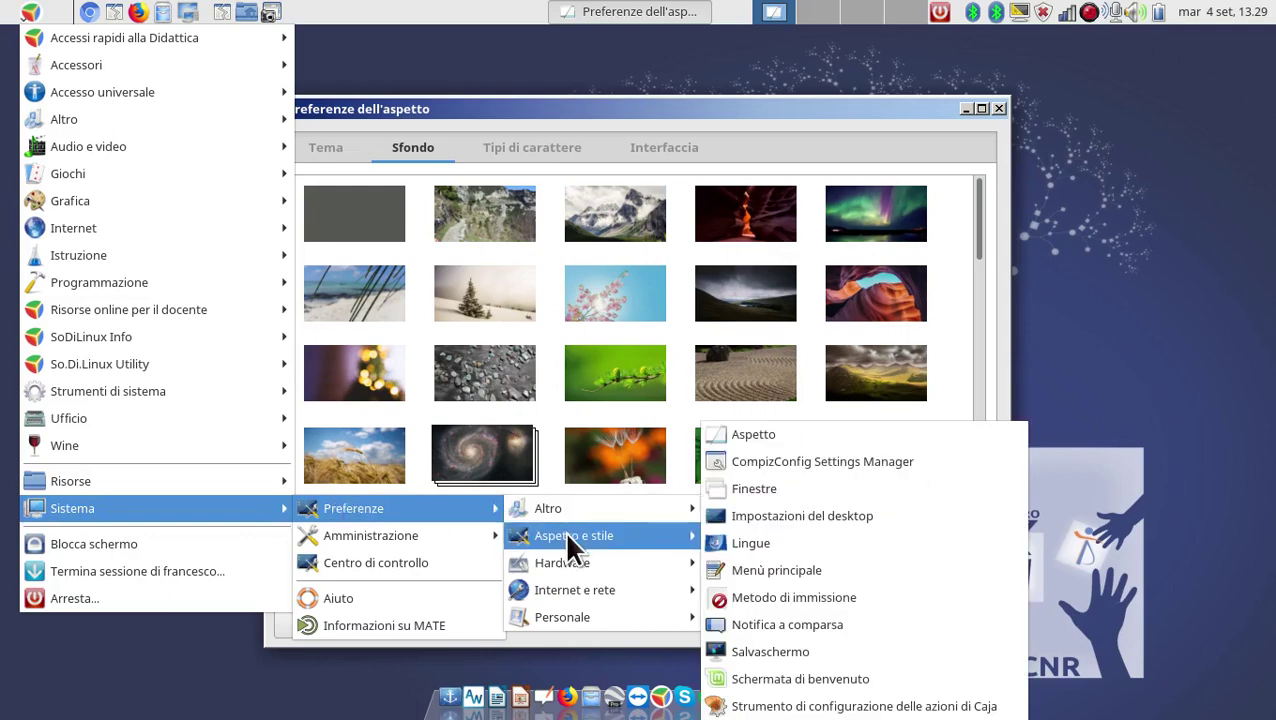
left_click(1142, 114)
Step: Switch the appearance preferences to the themes and open the customization of the Personalizzato theme
left_click_drag(817, 115, 795, 65)
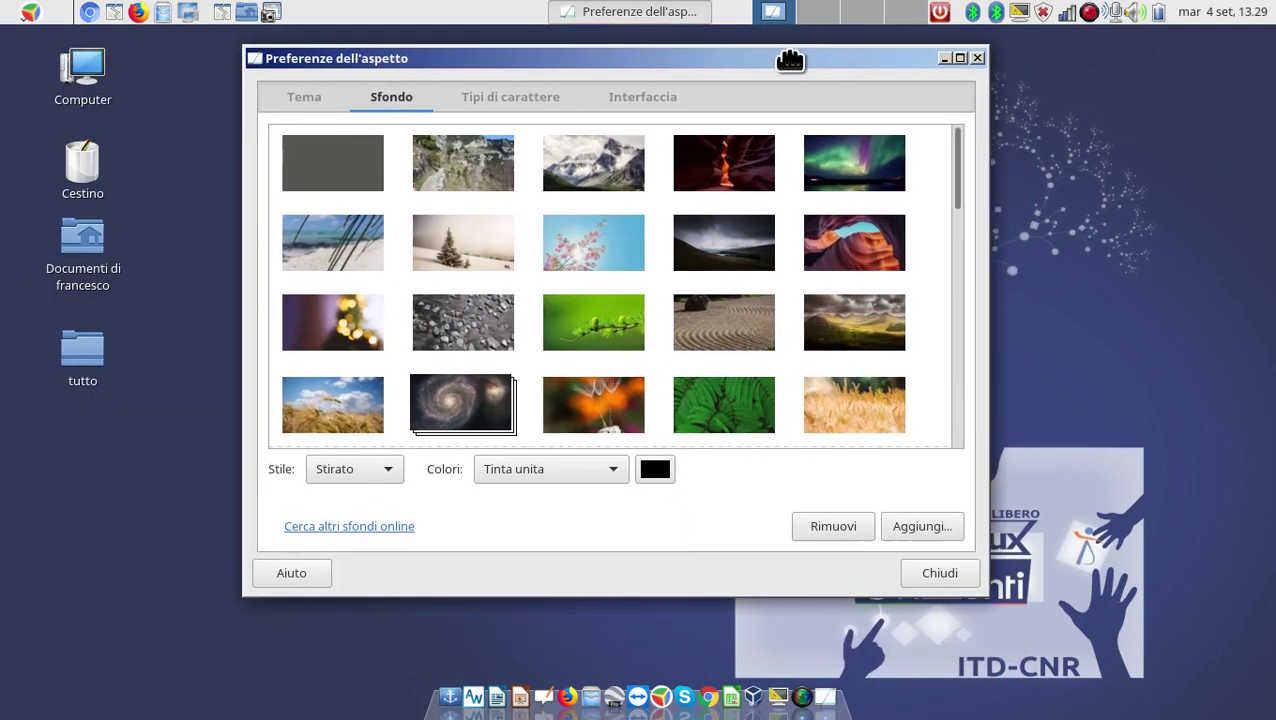
left_click(298, 96)
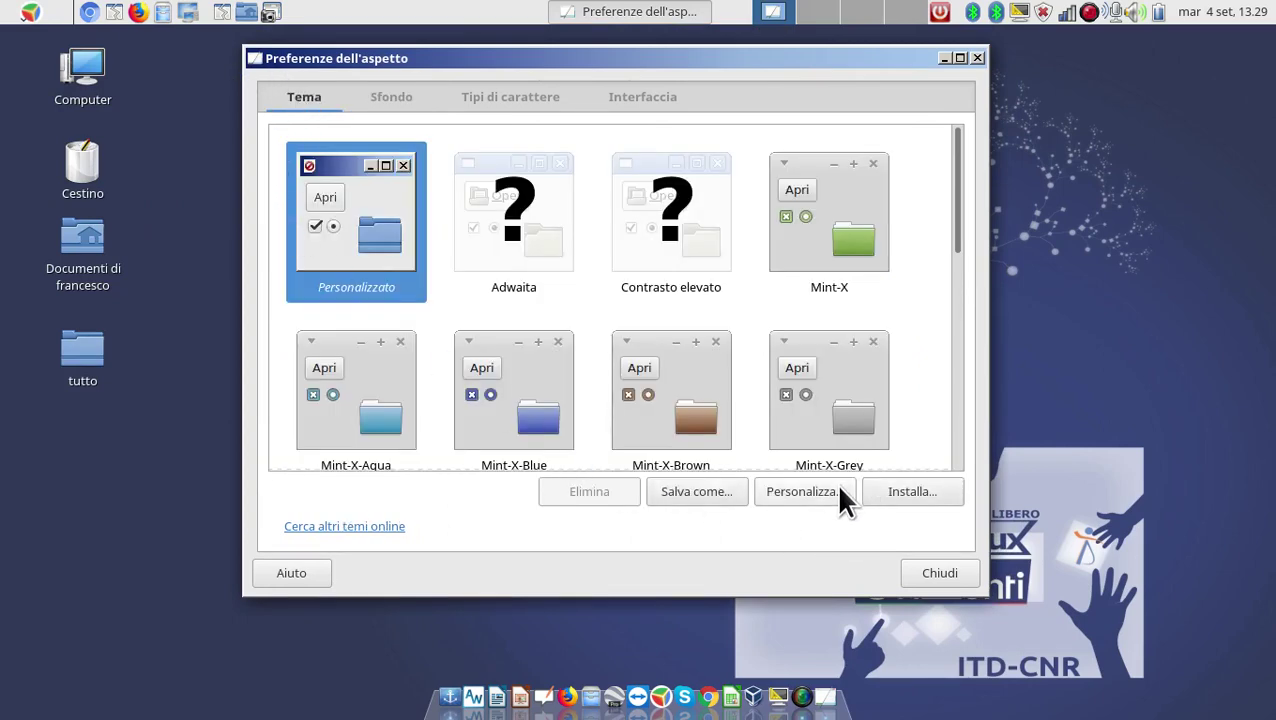
left_click(800, 491)
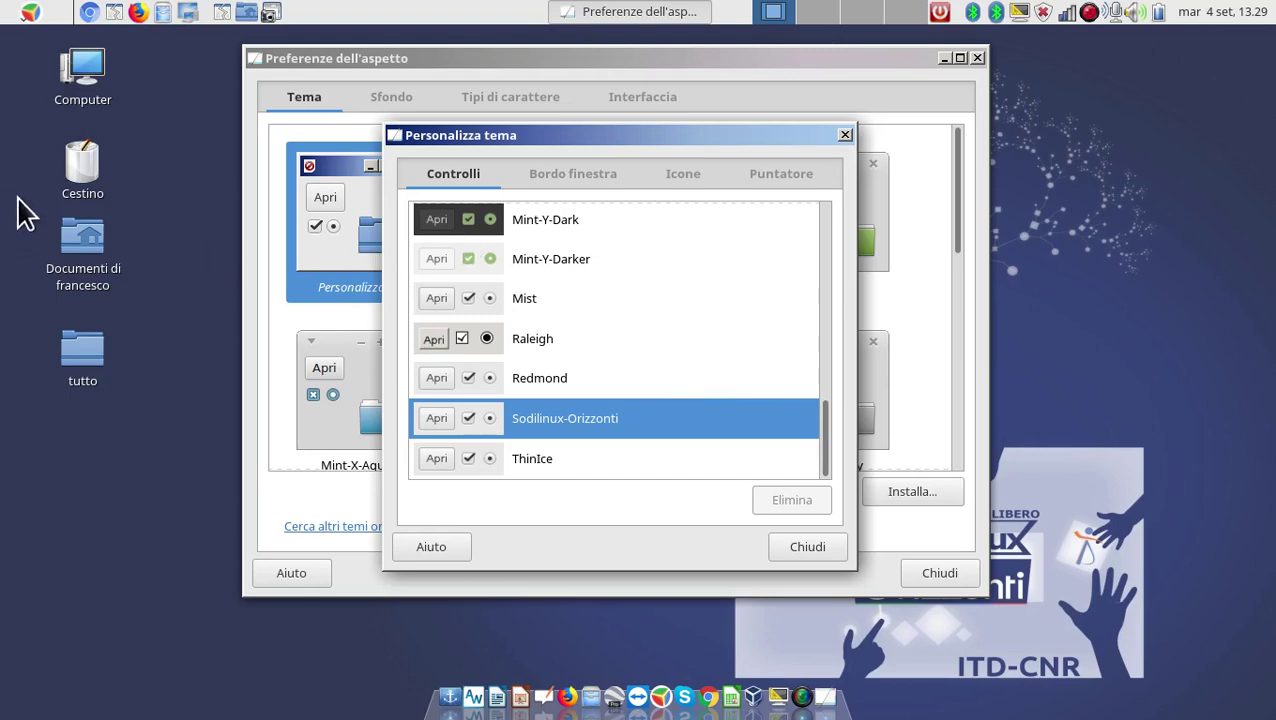
Step: Review the theme's window border and icon options, and set the pointer's size to the largest (Grande)
left_click(578, 176)
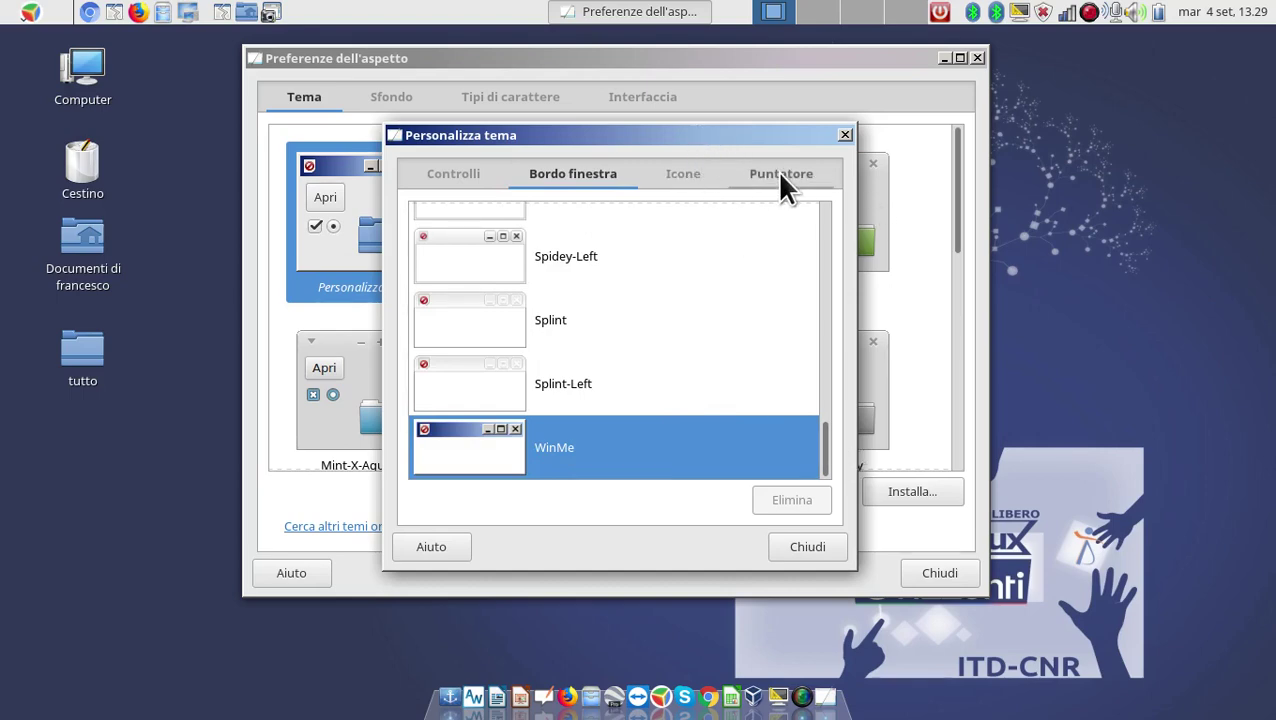
left_click(690, 160)
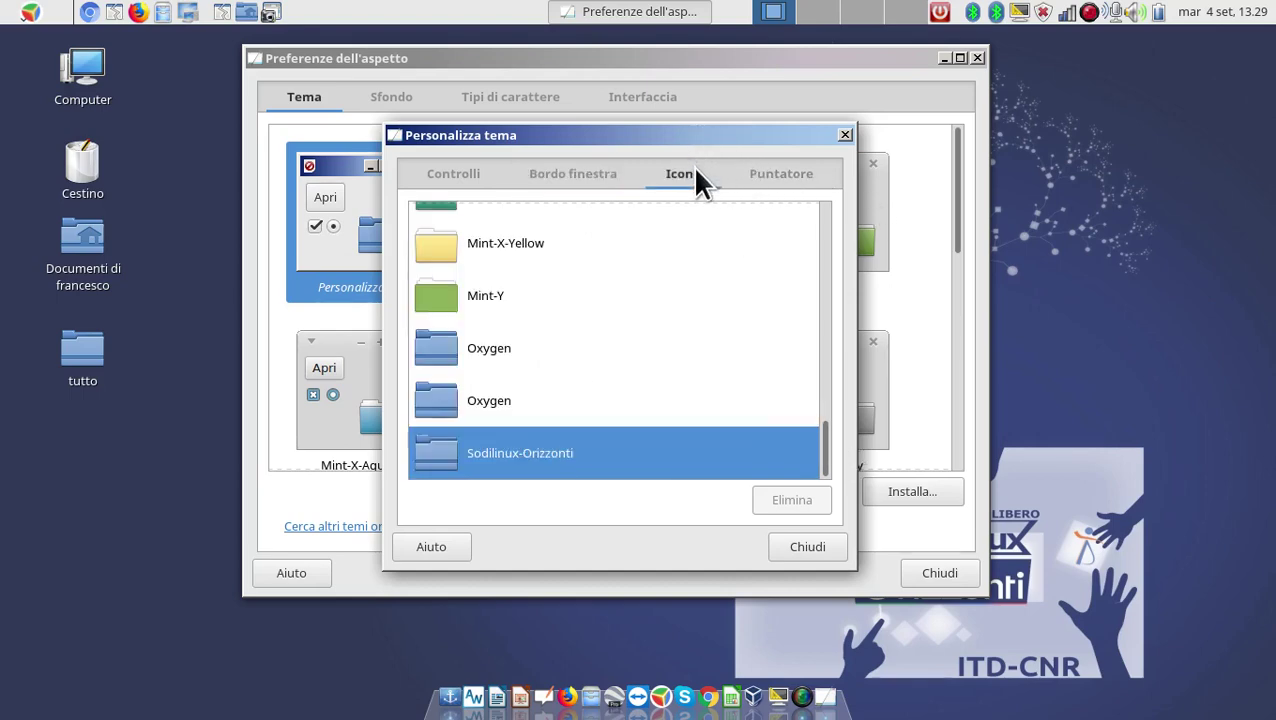
left_click(799, 181)
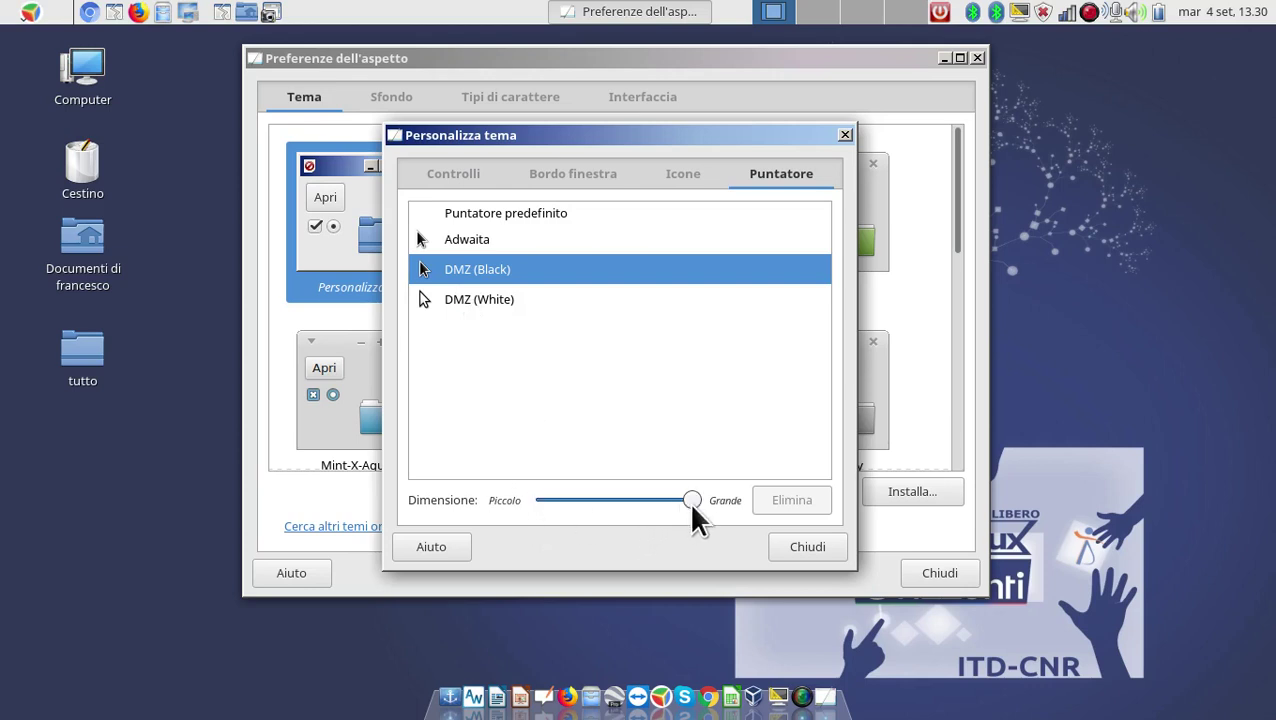
left_click_drag(693, 503, 719, 466)
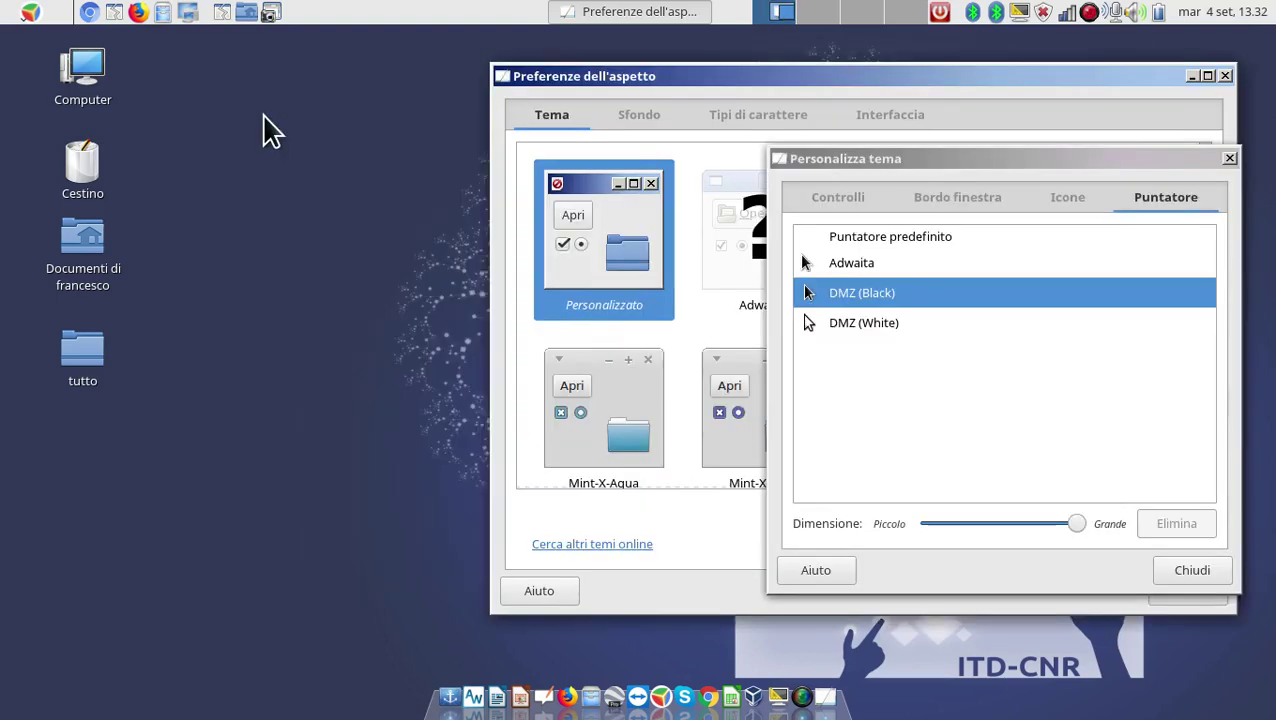
Step: Launch Gestore pacchetti from the system administration tools and authenticate with the account password
left_click(35, 13)
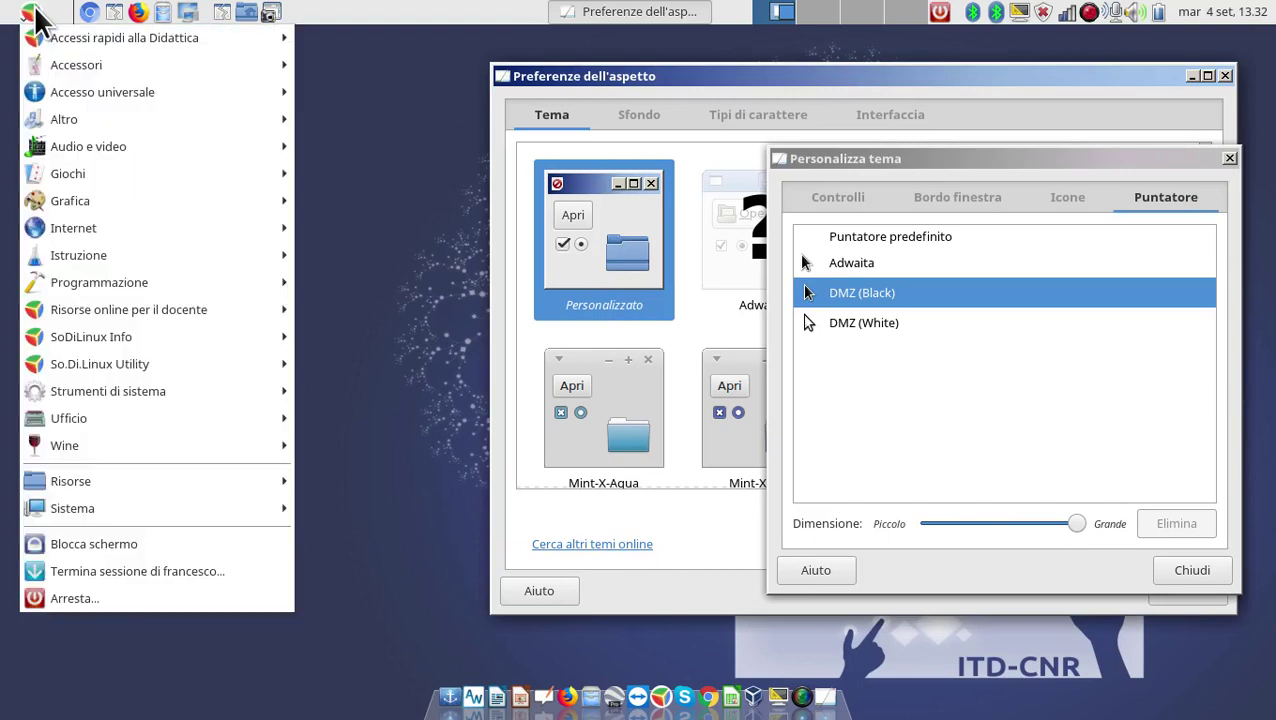
mouse_move(158, 508)
mouse_move(455, 540)
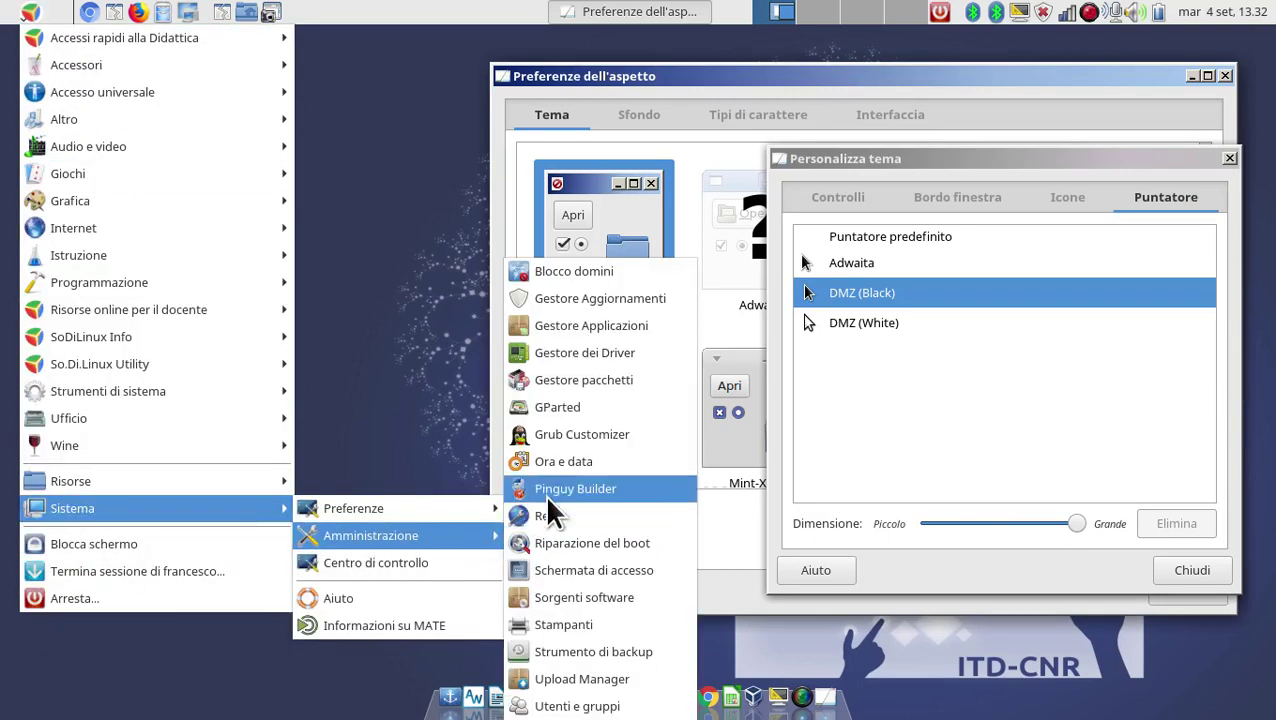
left_click(628, 376)
type("******")
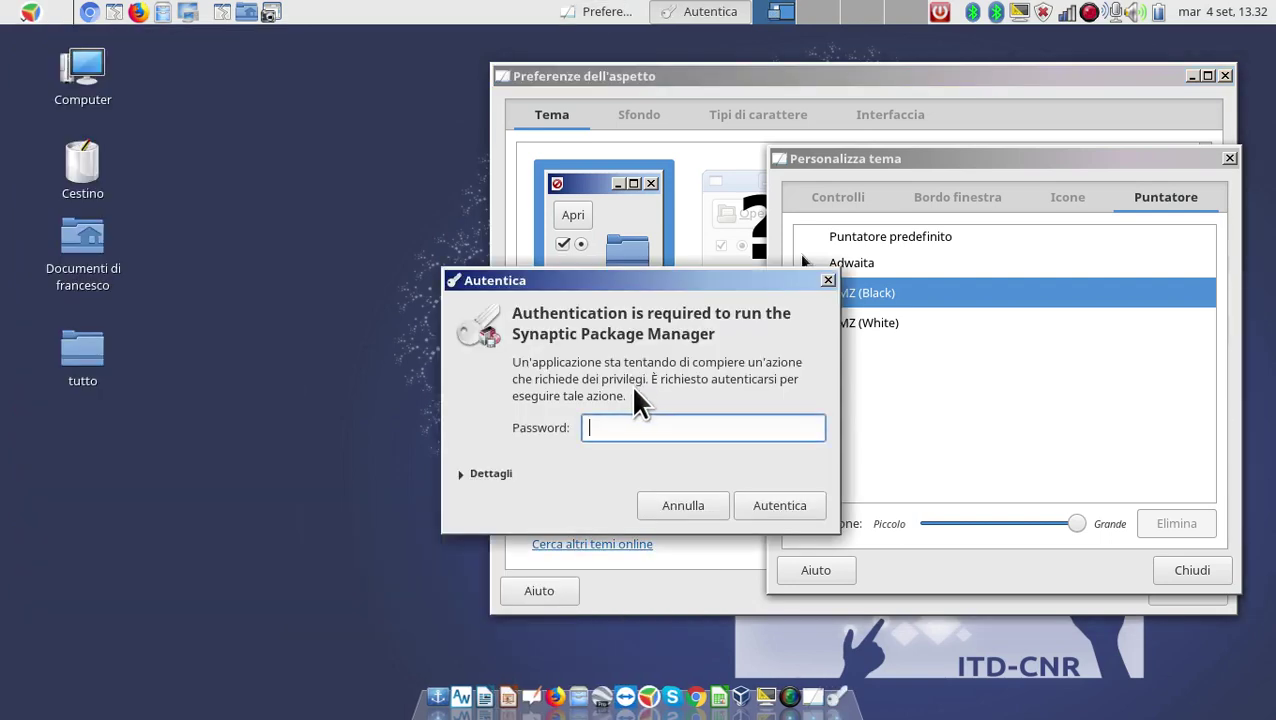
key("Return")
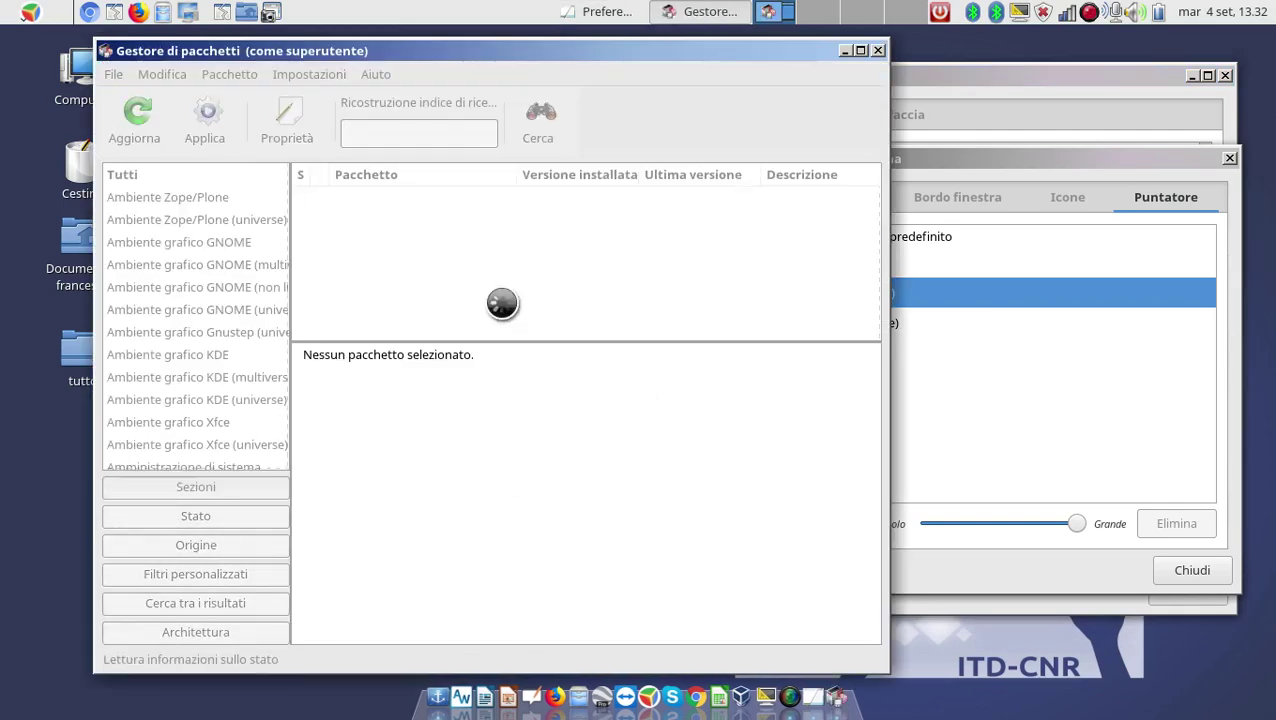
Step: Search the package names and descriptions for "cursor"
left_click(537, 122)
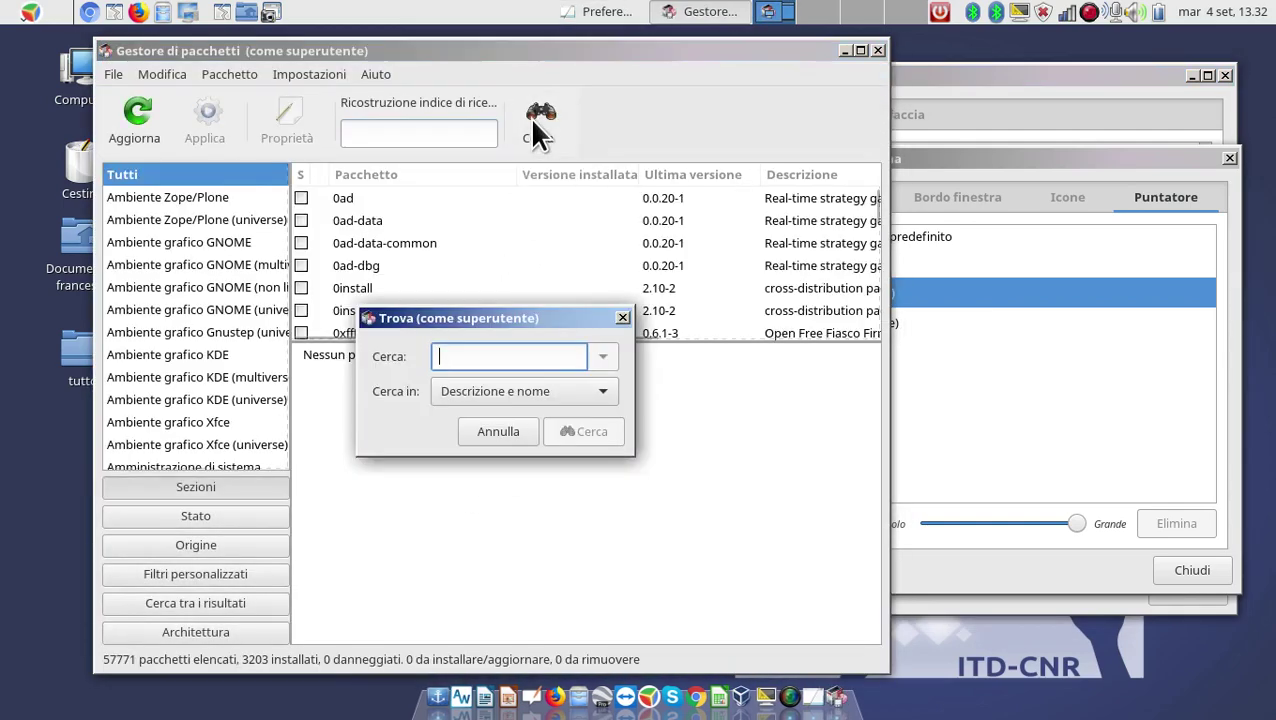
type("cu")
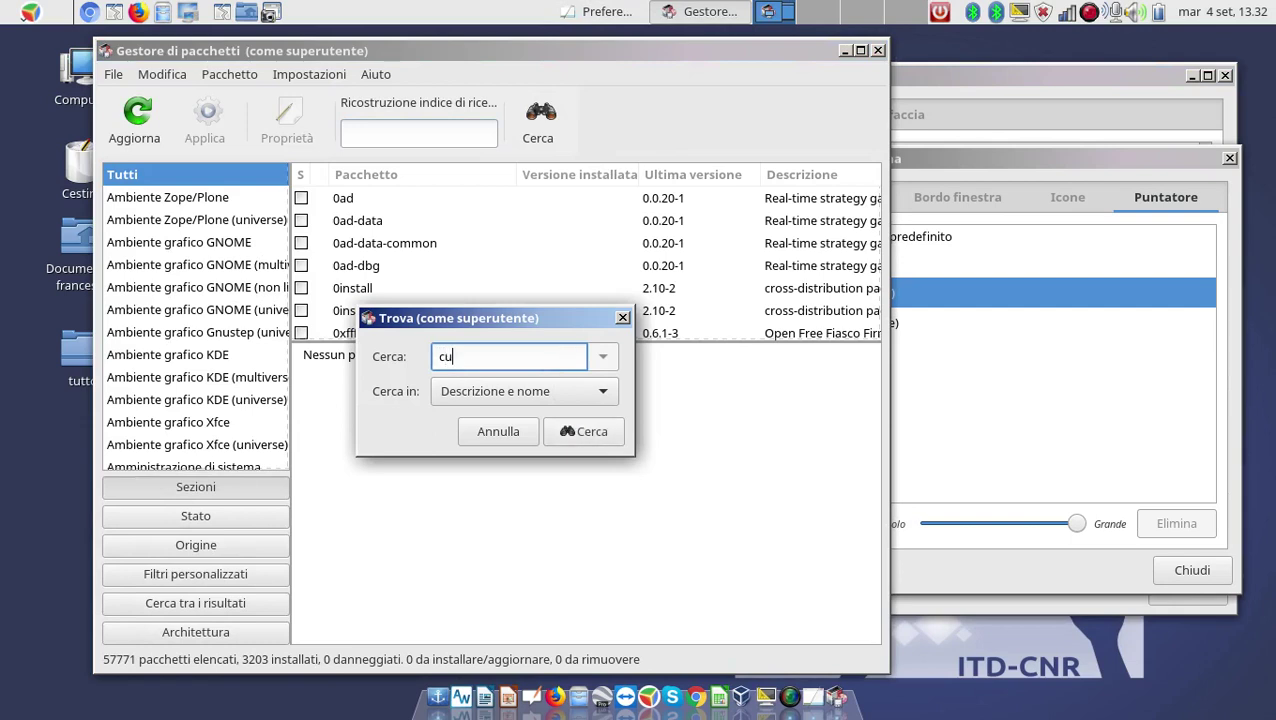
type("rsor")
left_click(616, 424)
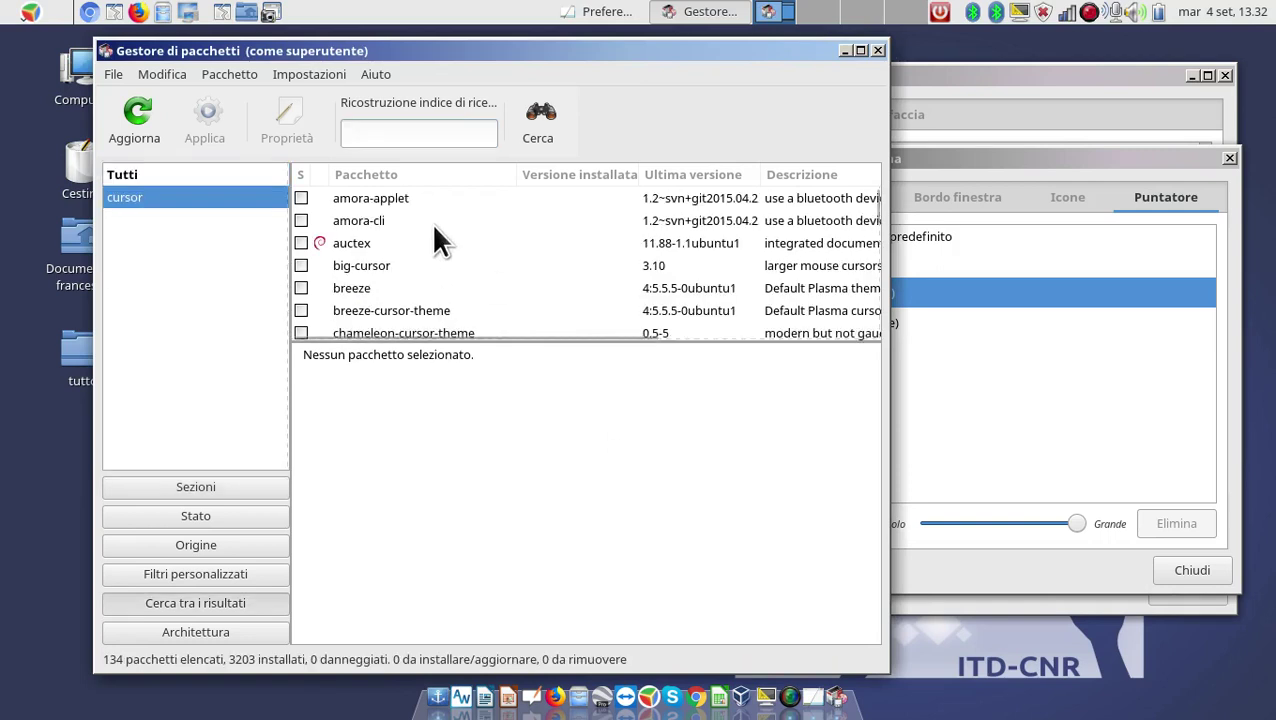
Step: Enlarge the results list and read the descriptions of the breeze-cursor-theme and crystalcursors packages
left_click_drag(501, 340, 587, 522)
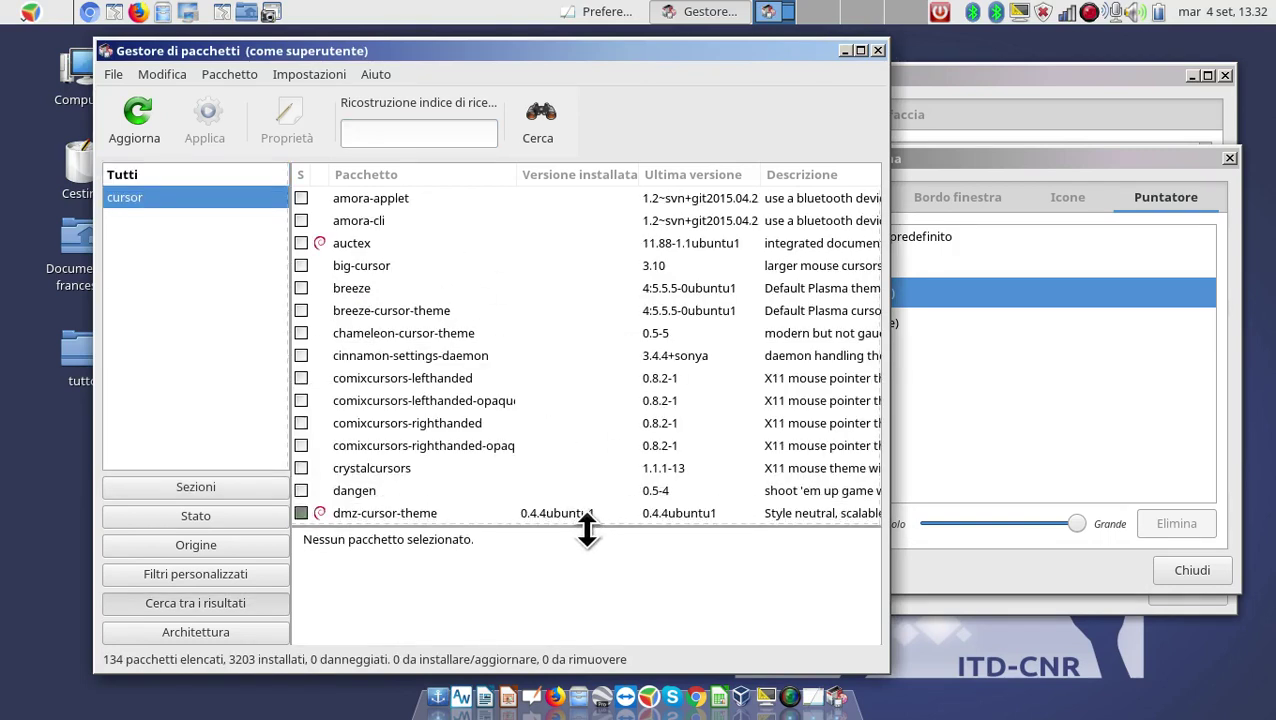
left_click(453, 310)
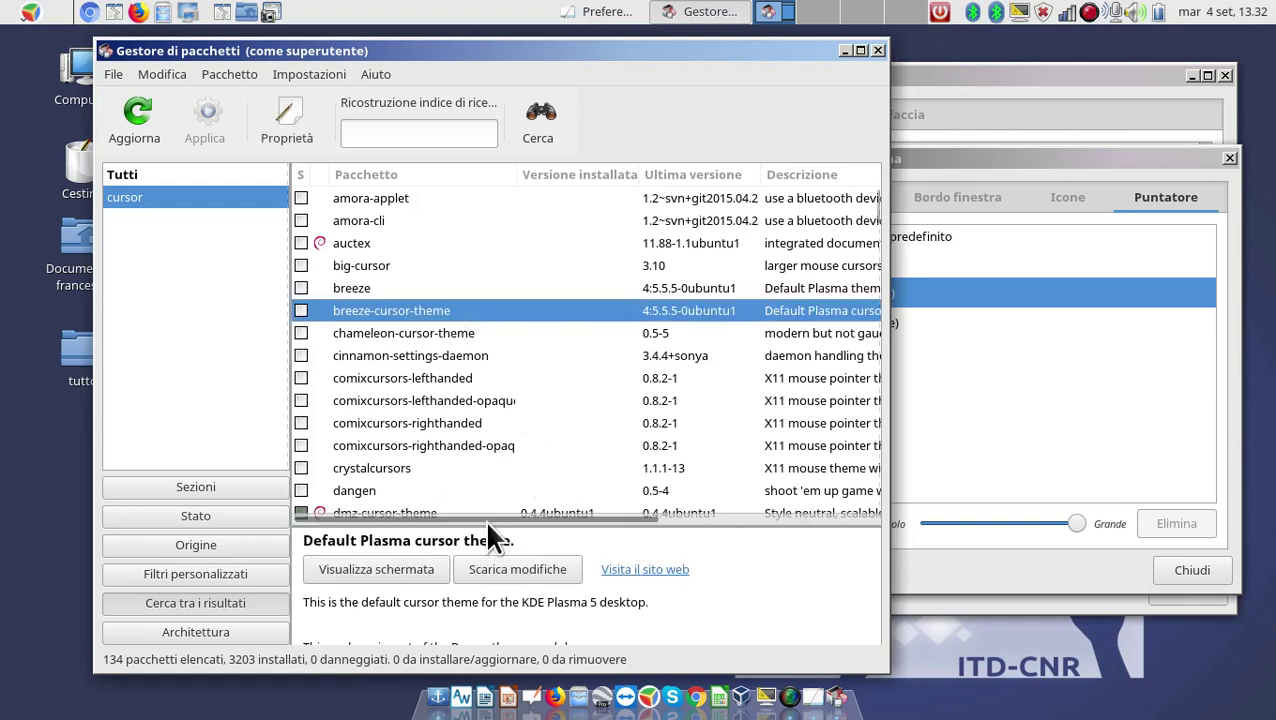
left_click_drag(655, 520, 655, 398)
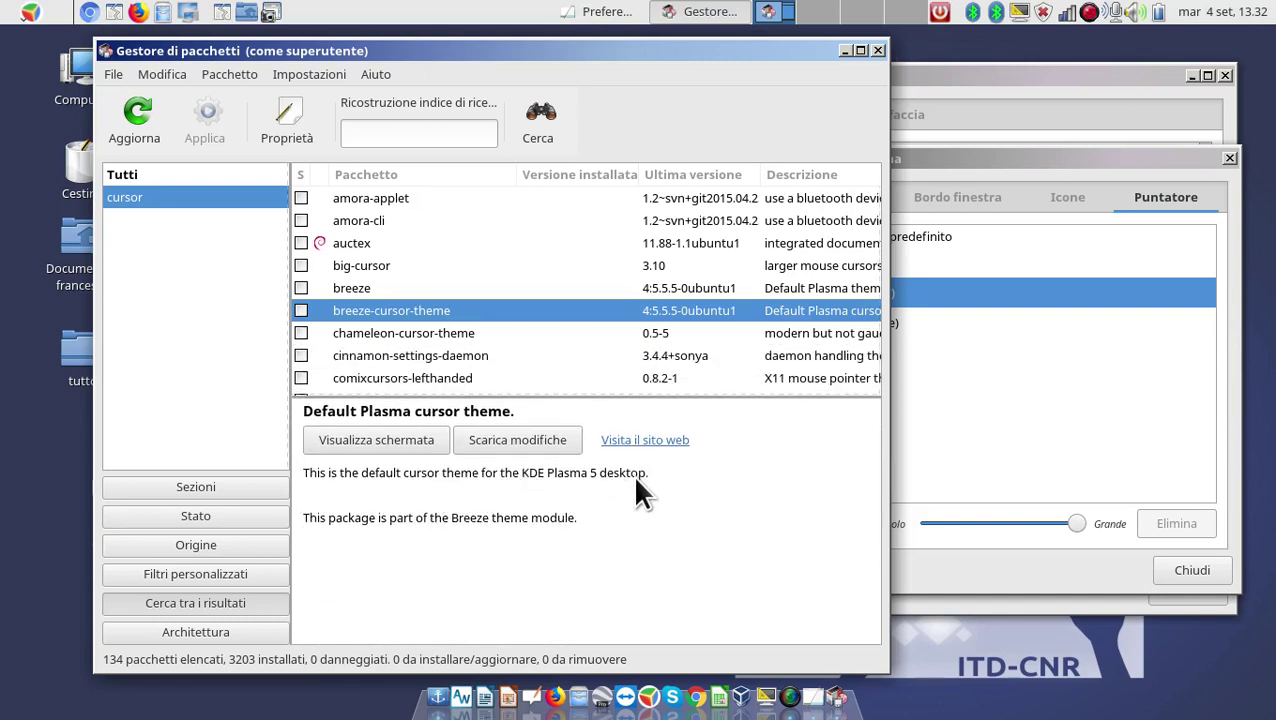
scroll(455, 292, "down", 2)
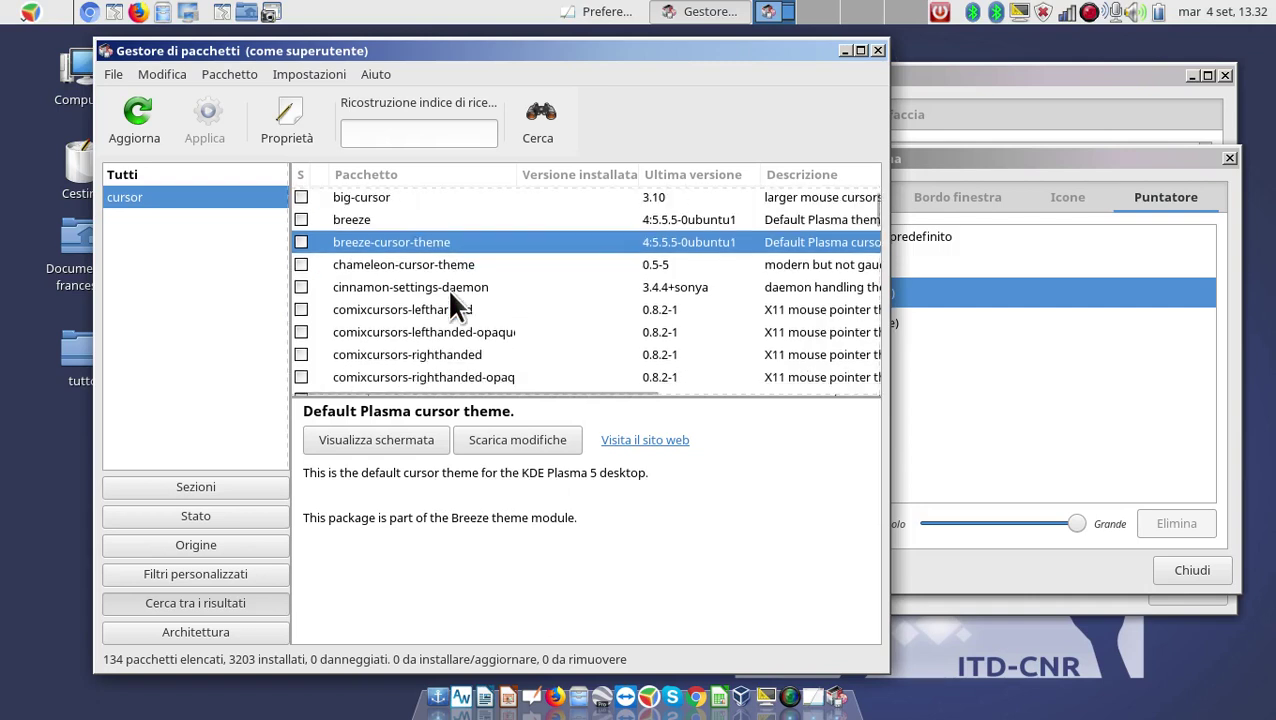
scroll(446, 295, "down", 2)
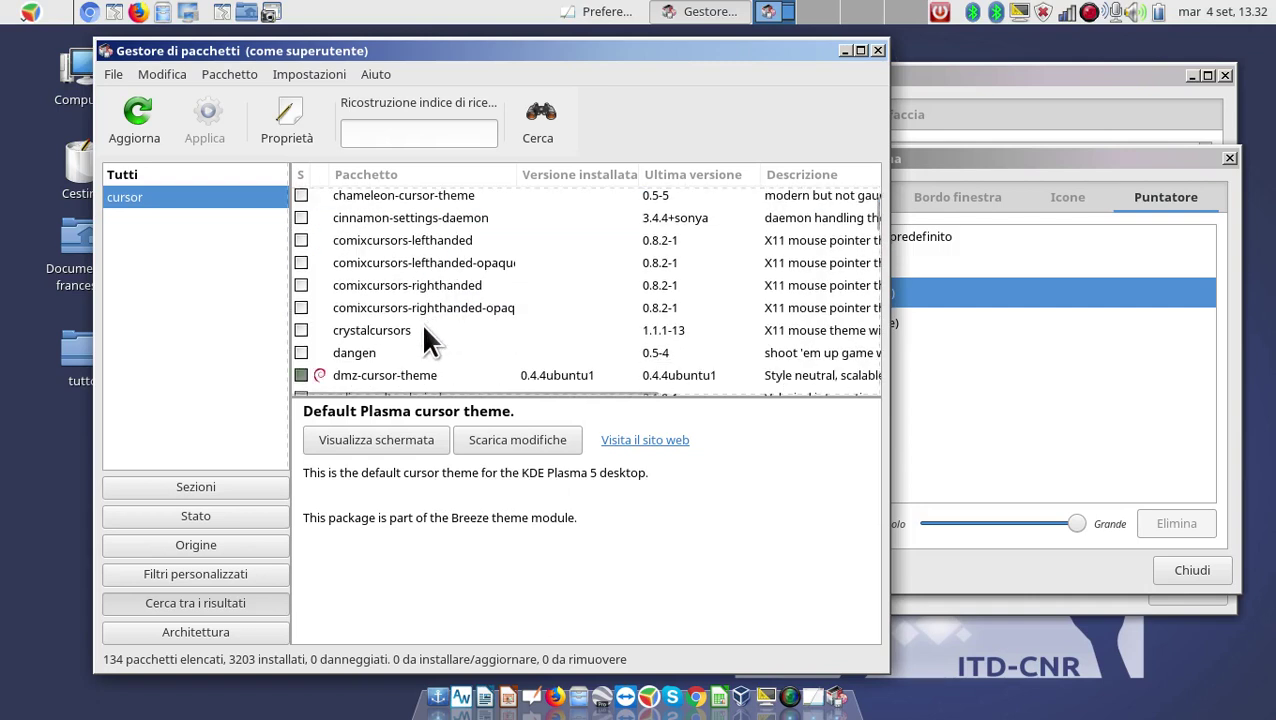
left_click(418, 333)
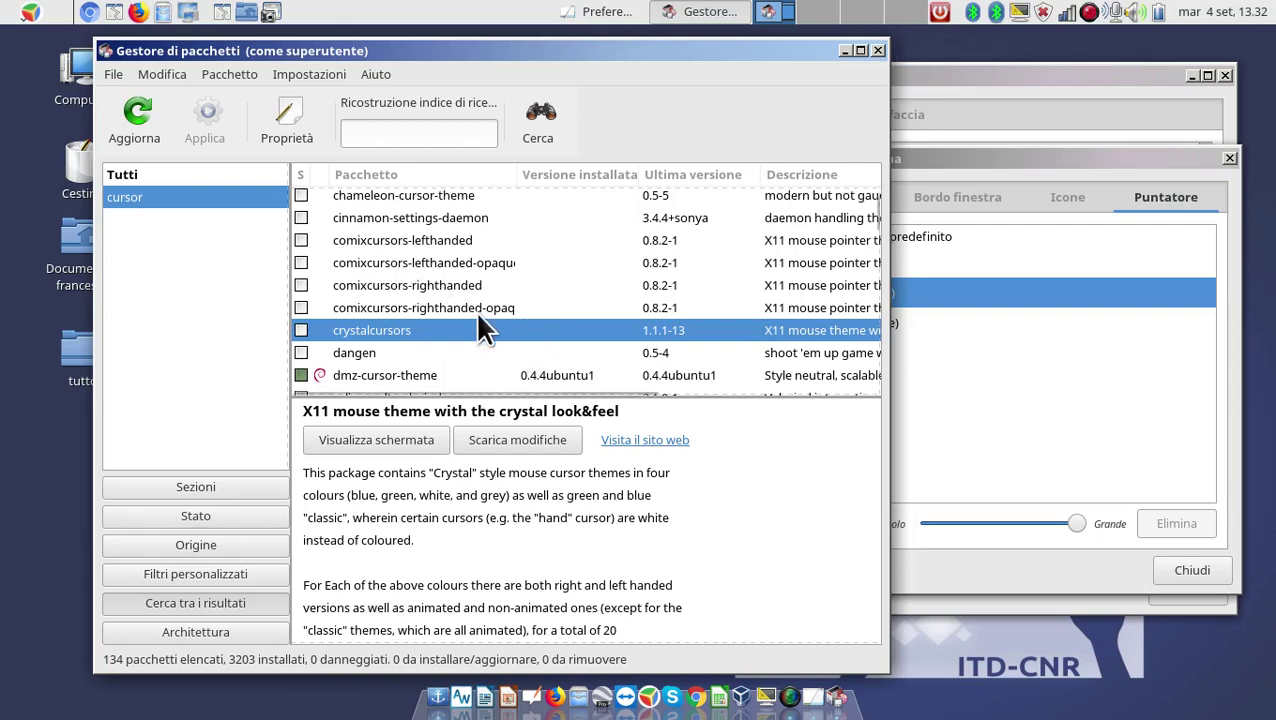
scroll(478, 328, "down", 1)
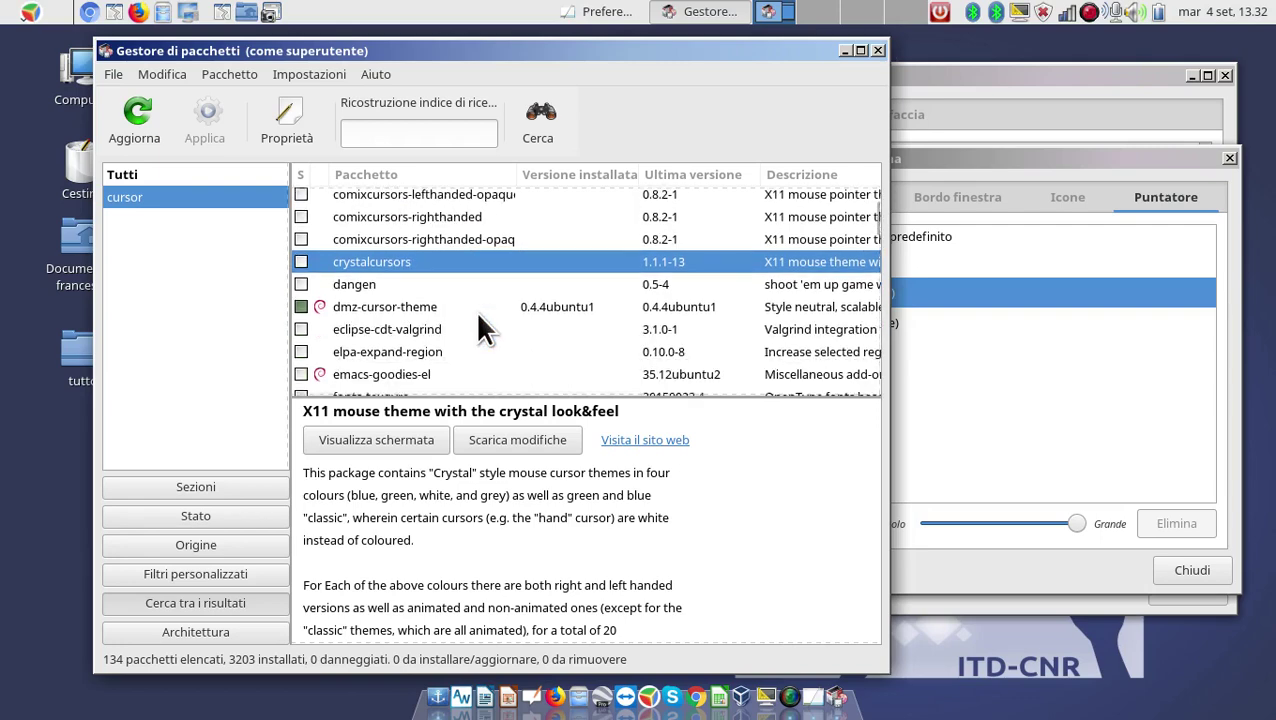
Step: Mark the big-cursor, breeze-cursor-theme and chameleon-cursor-theme packages for installation
scroll(478, 328, "up", 2)
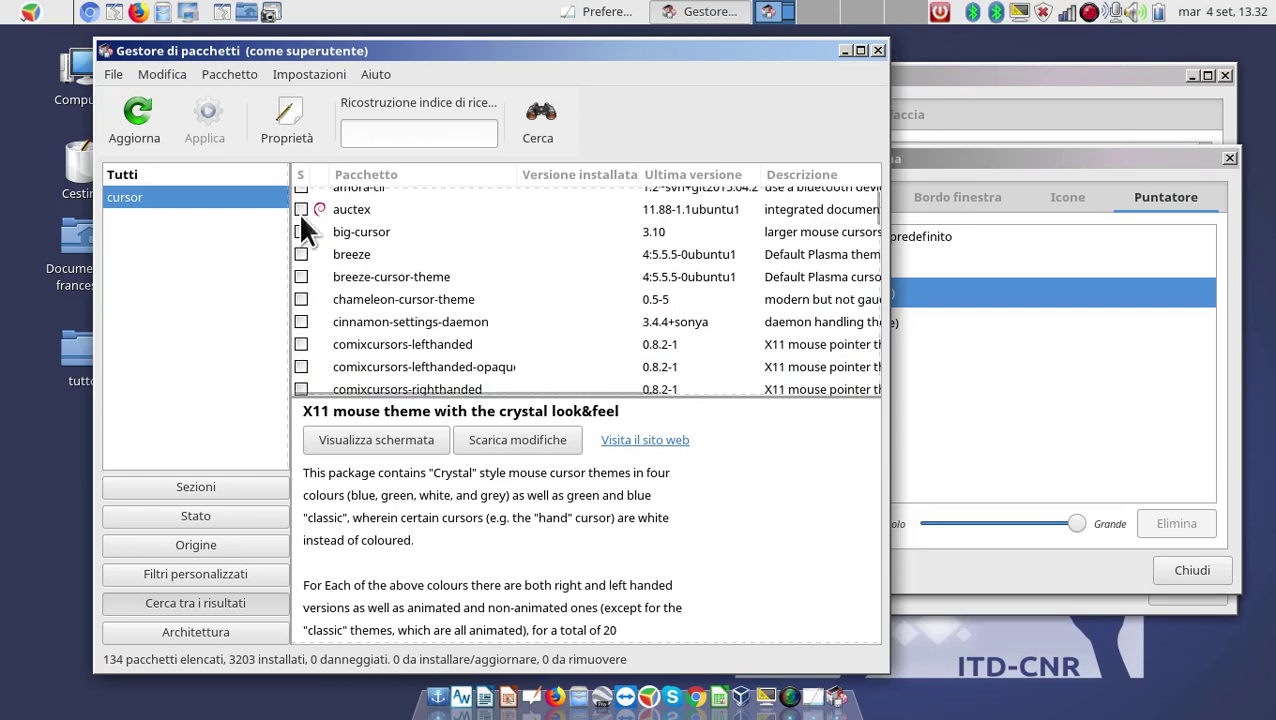
left_click(307, 230)
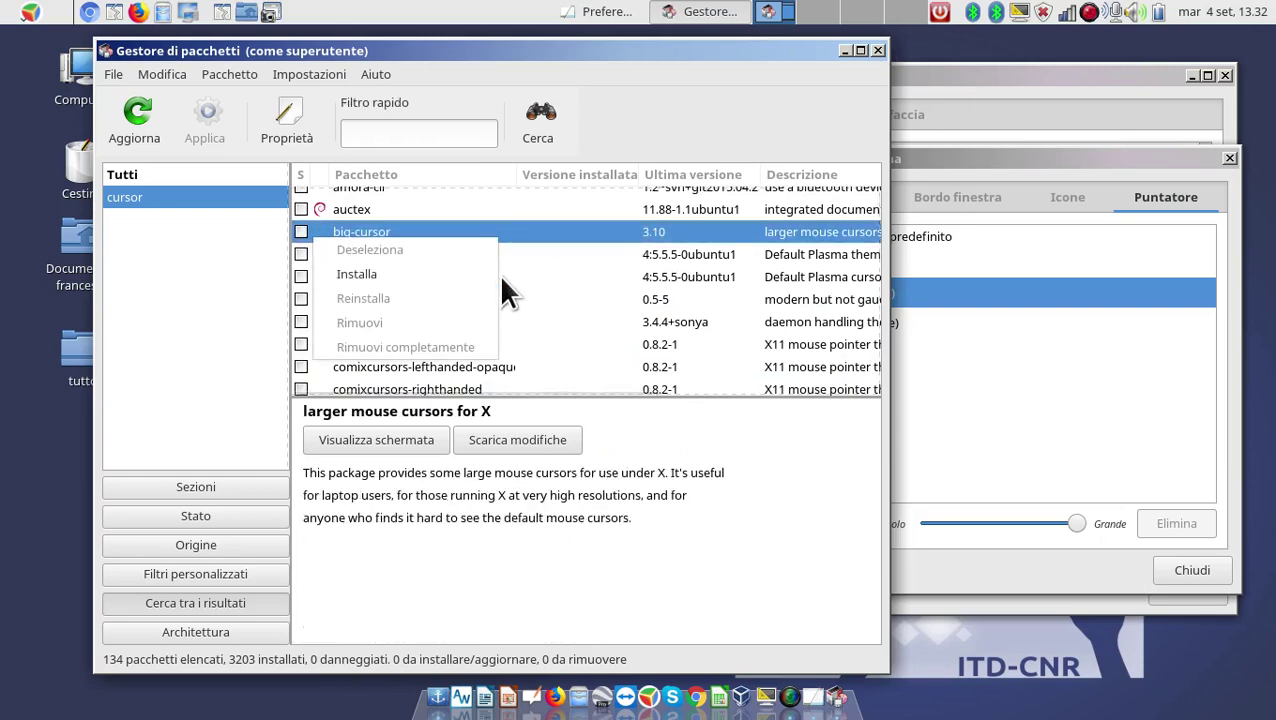
left_click(393, 270)
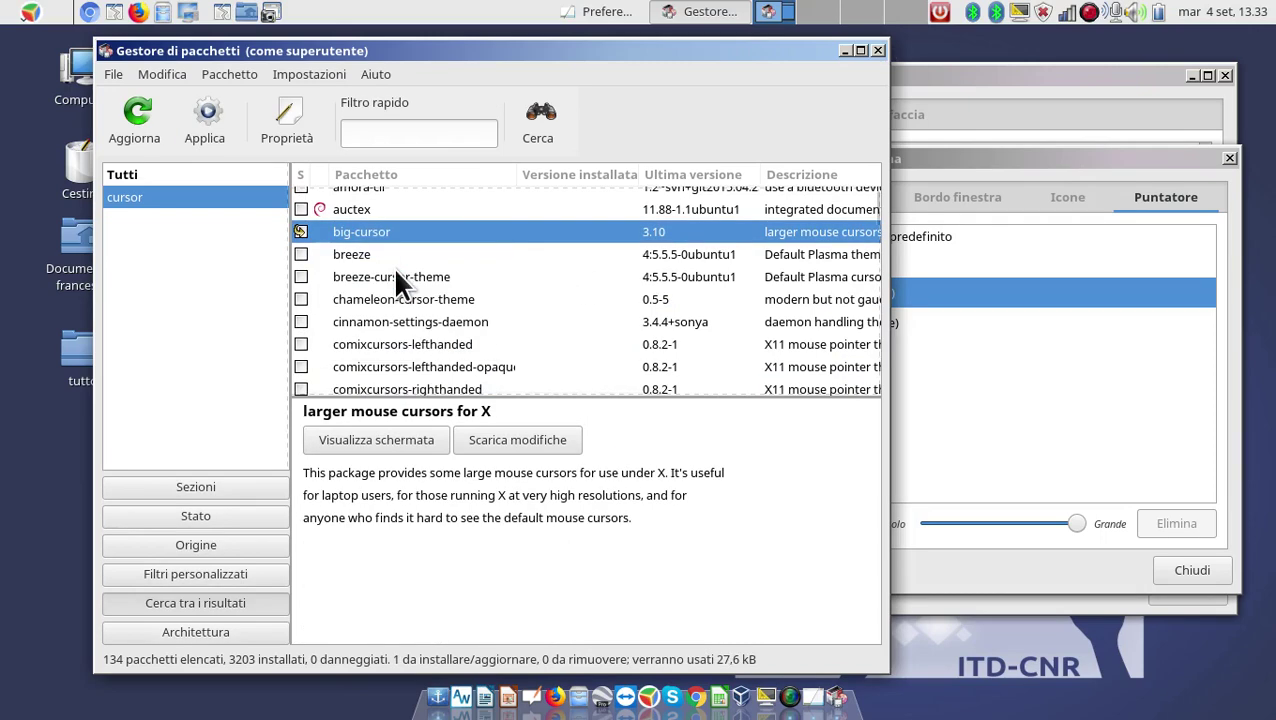
left_click(301, 277)
left_click(338, 318)
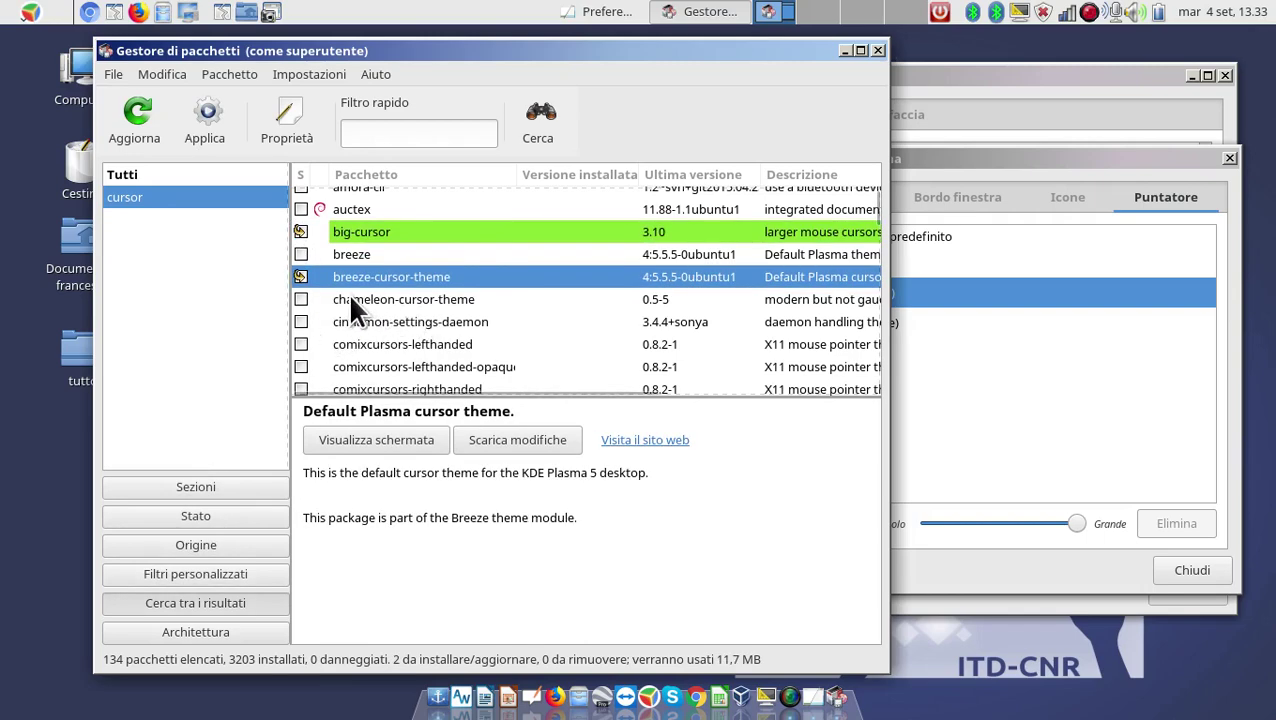
left_click(301, 299)
left_click(322, 334)
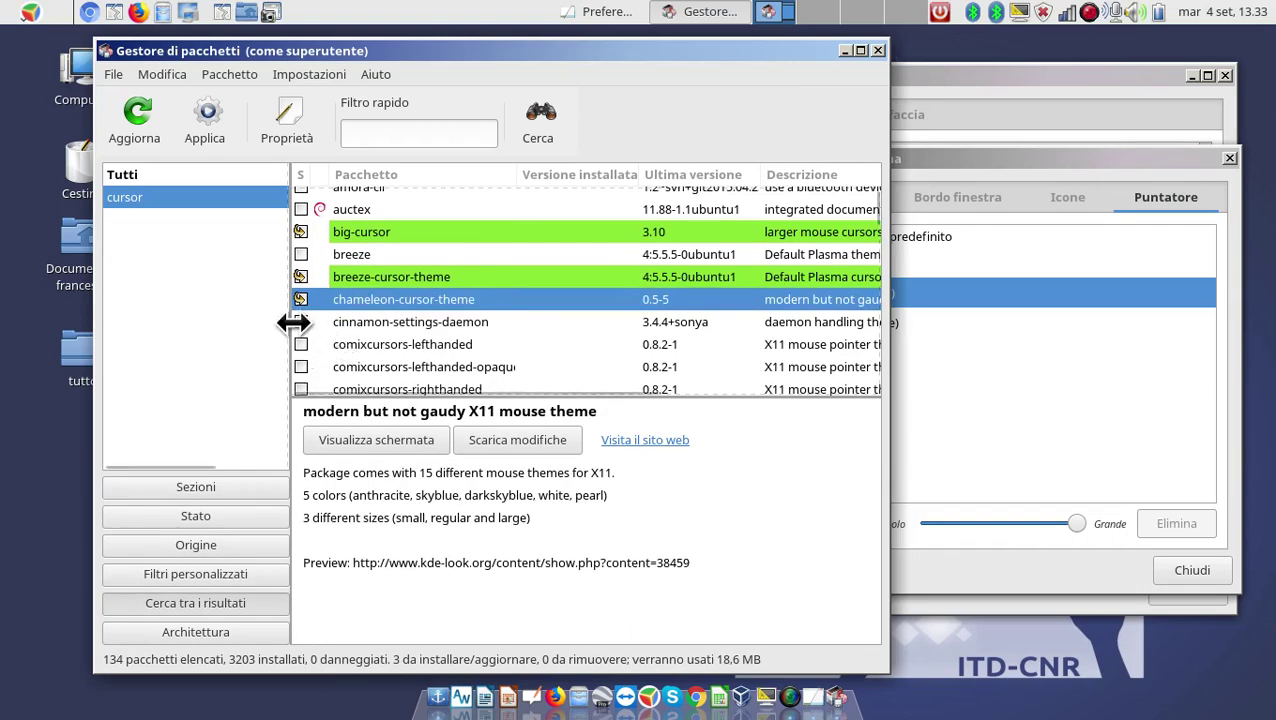
left_click(301, 322)
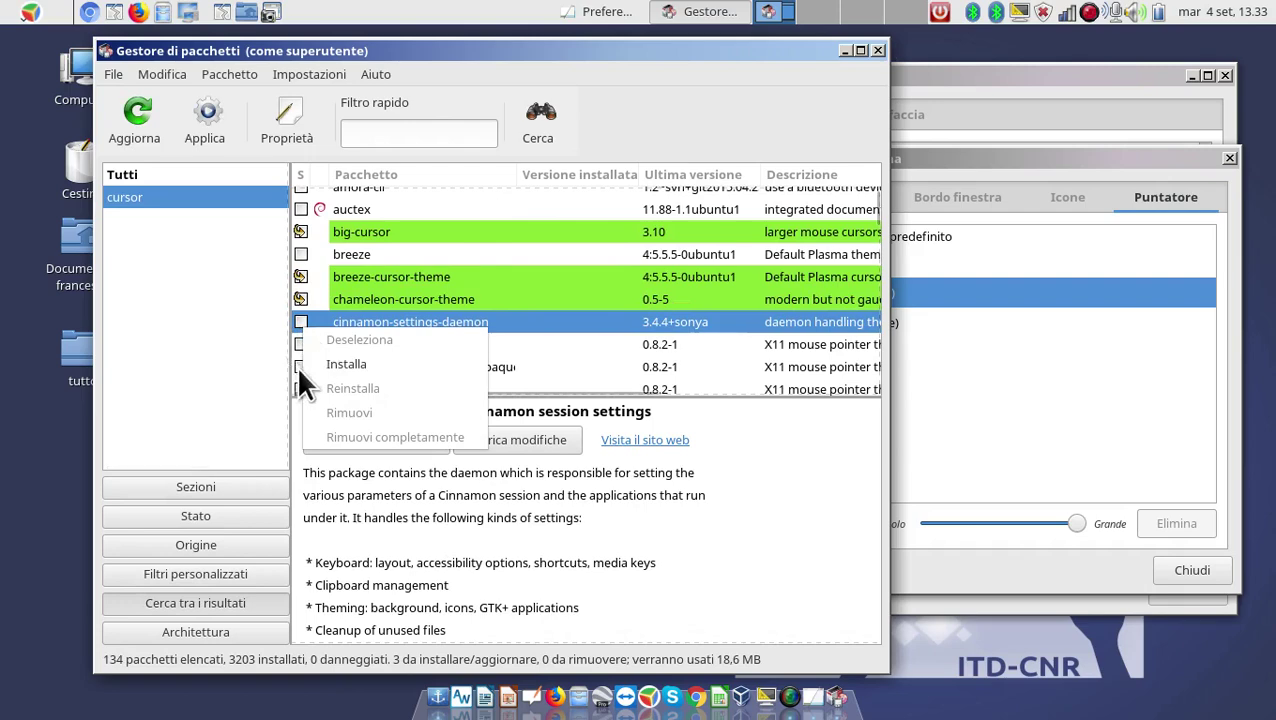
left_click(343, 362)
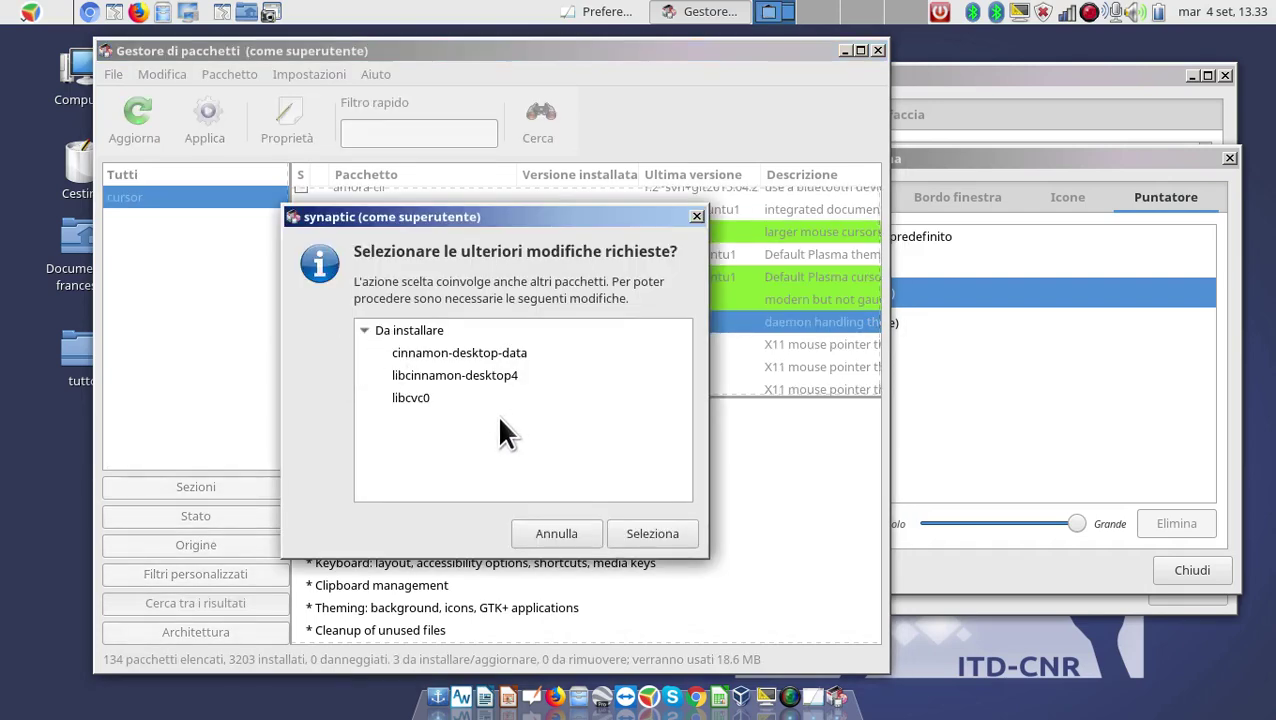
left_click(558, 533)
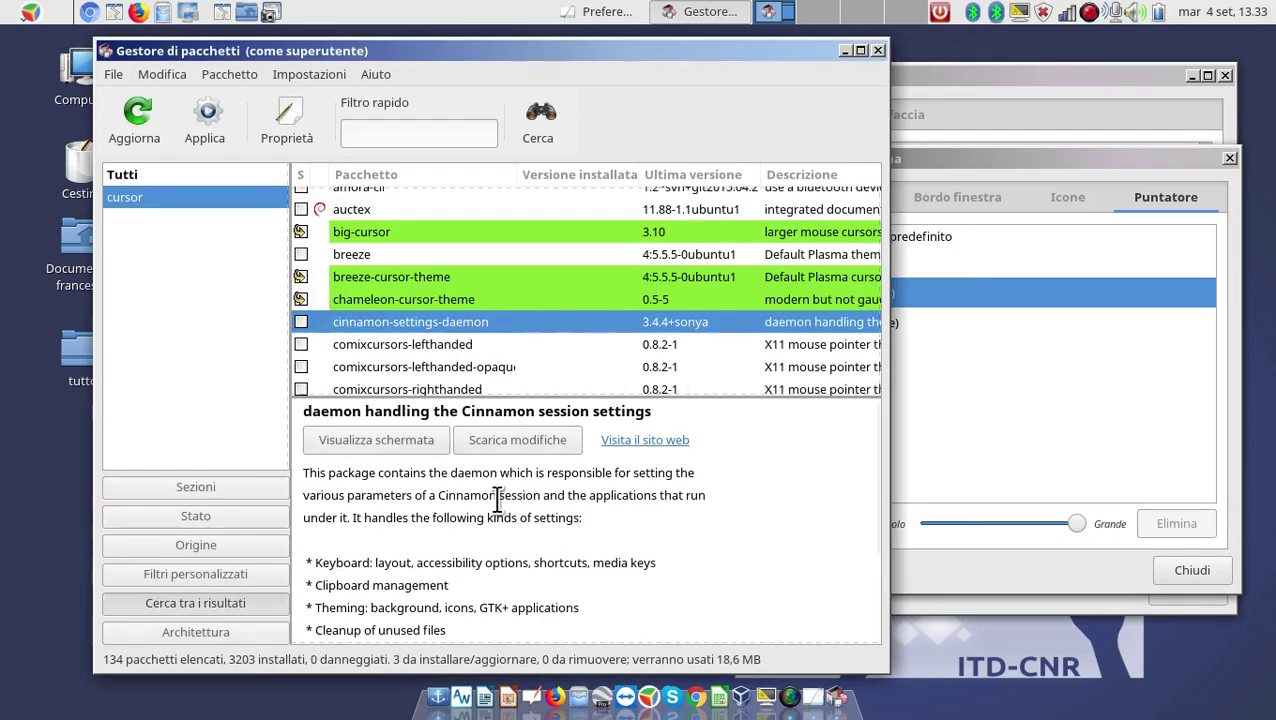
Step: Mark cinnamon-settings-daemon for installation and accept its required packages cinnamon-desktop-data, libcinnamon-desktop4 and libcvc0
left_click(301, 322)
left_click(350, 369)
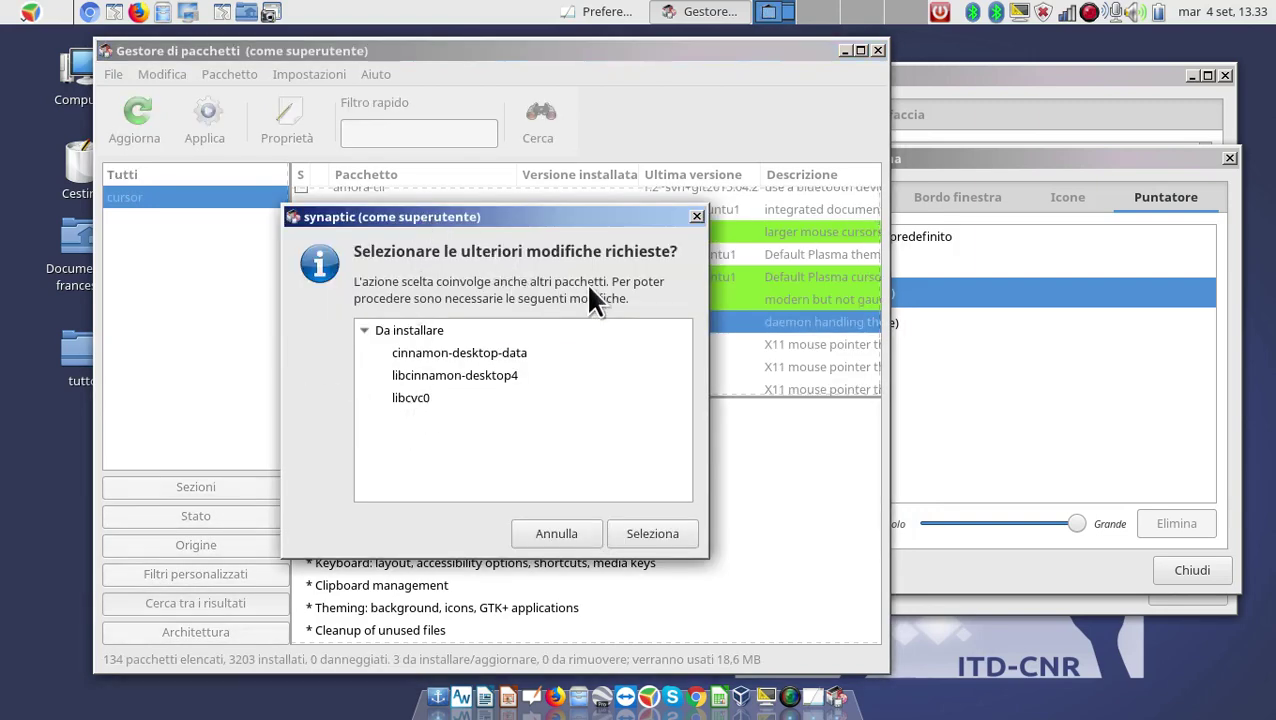
left_click(650, 533)
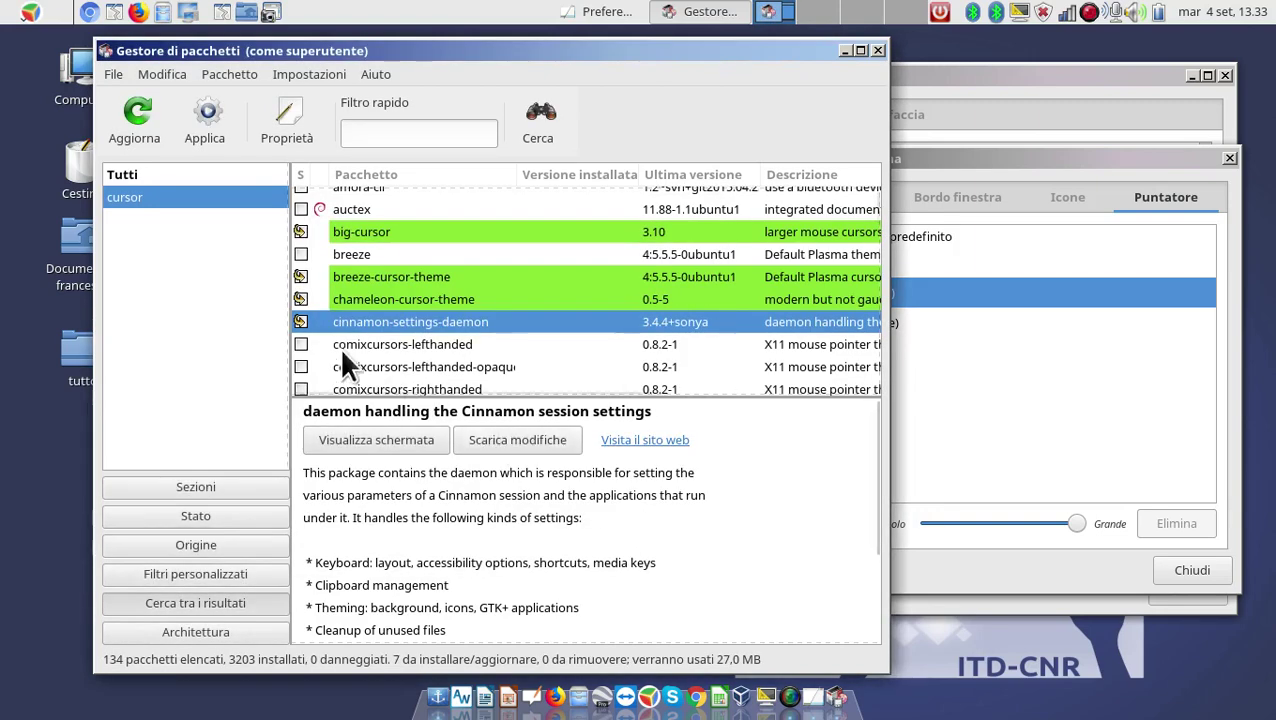
Step: Mark both left-handed comixcursors packages, translucent and opaque, for installation
left_click(303, 344)
left_click(352, 382)
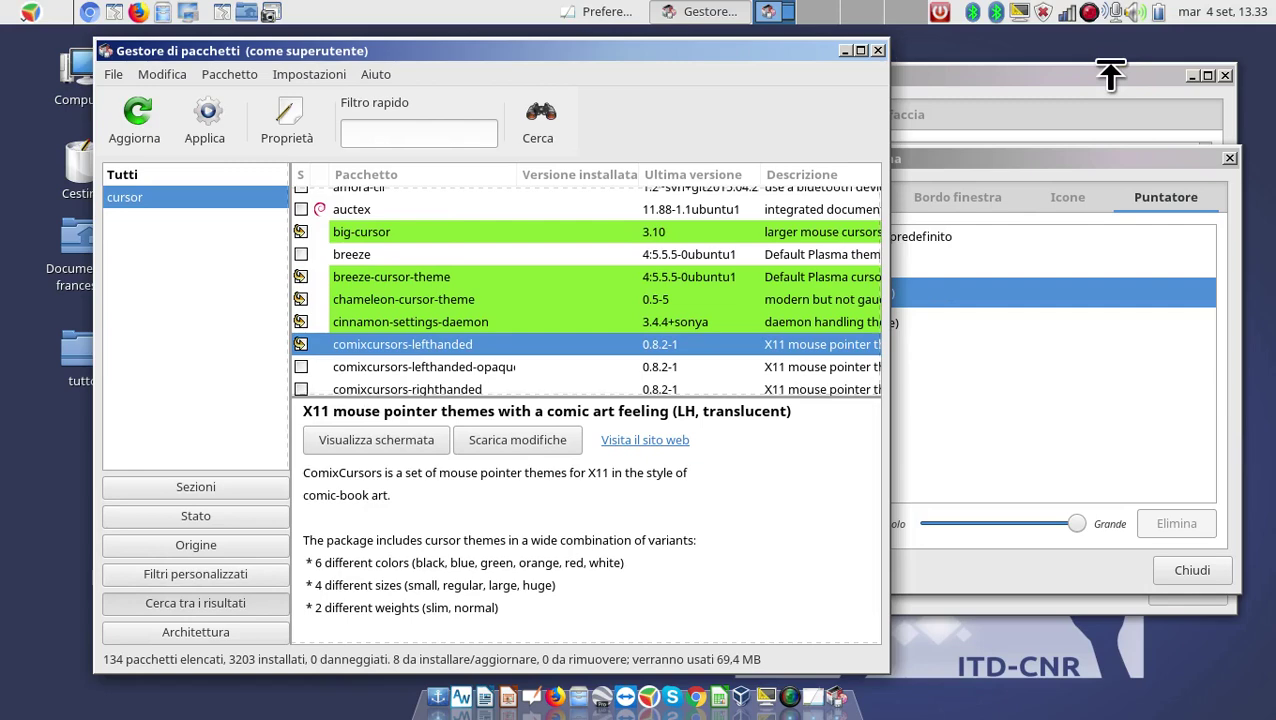
left_click(305, 366)
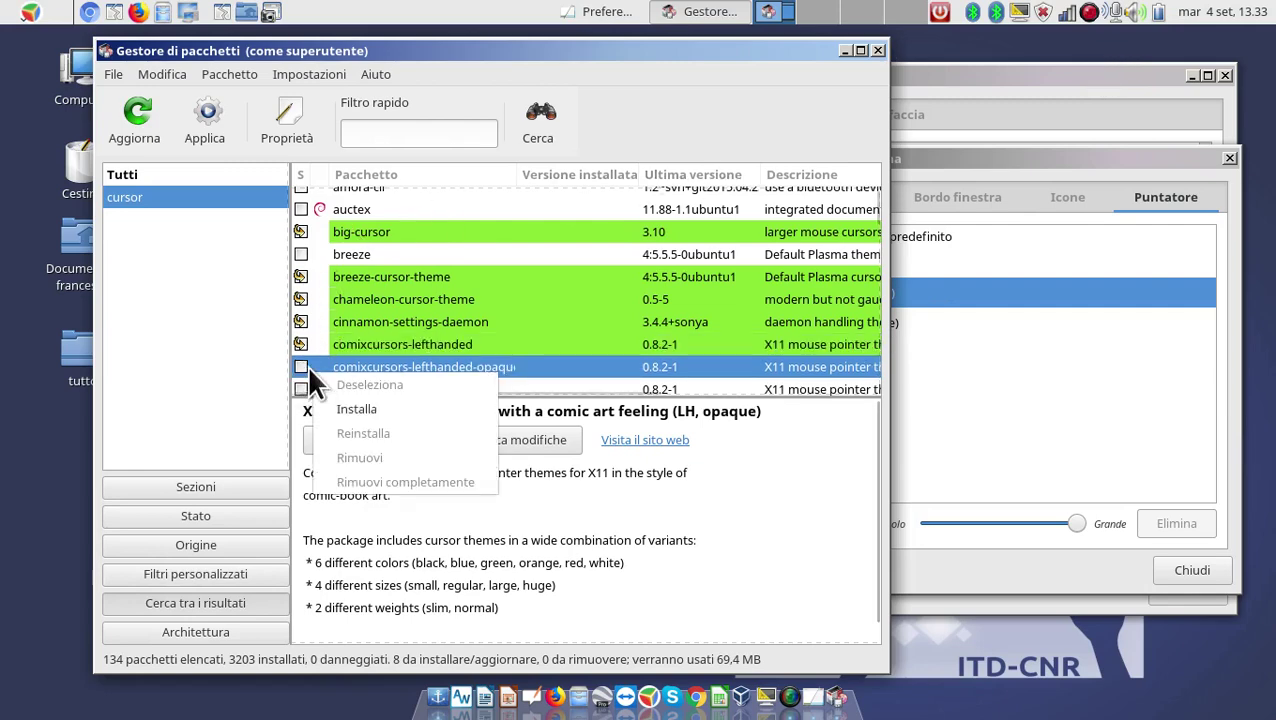
left_click(366, 408)
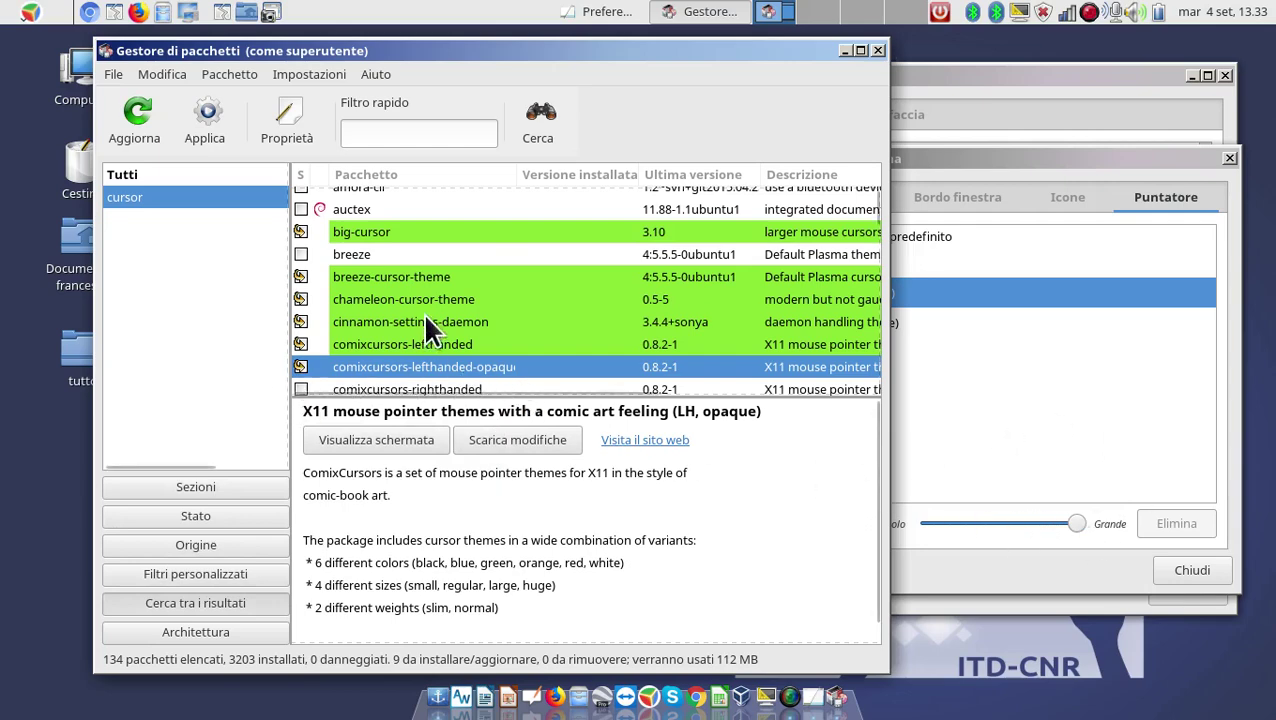
Step: Mark both right-handed comixcursors packages, translucent and opaque, and the crystalcursors package for installation
scroll(497, 215, "down", 1)
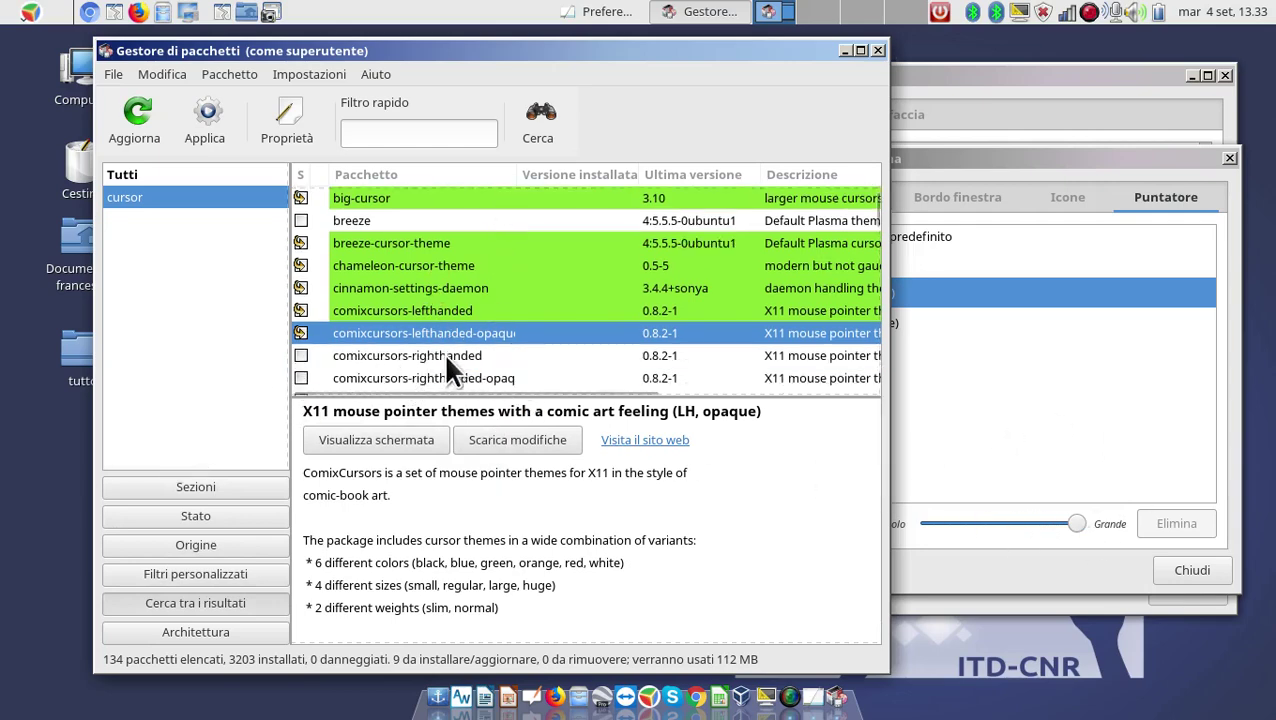
left_click(300, 355)
left_click(320, 393)
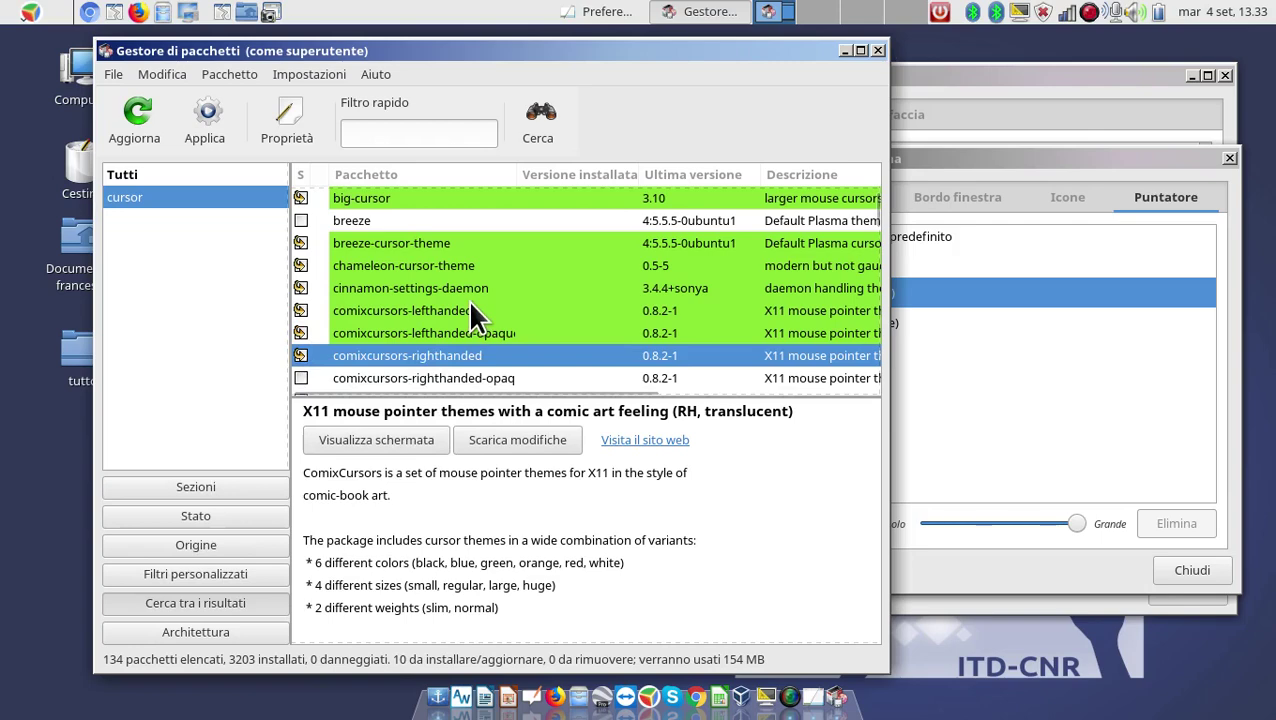
scroll(468, 310, "down", 1)
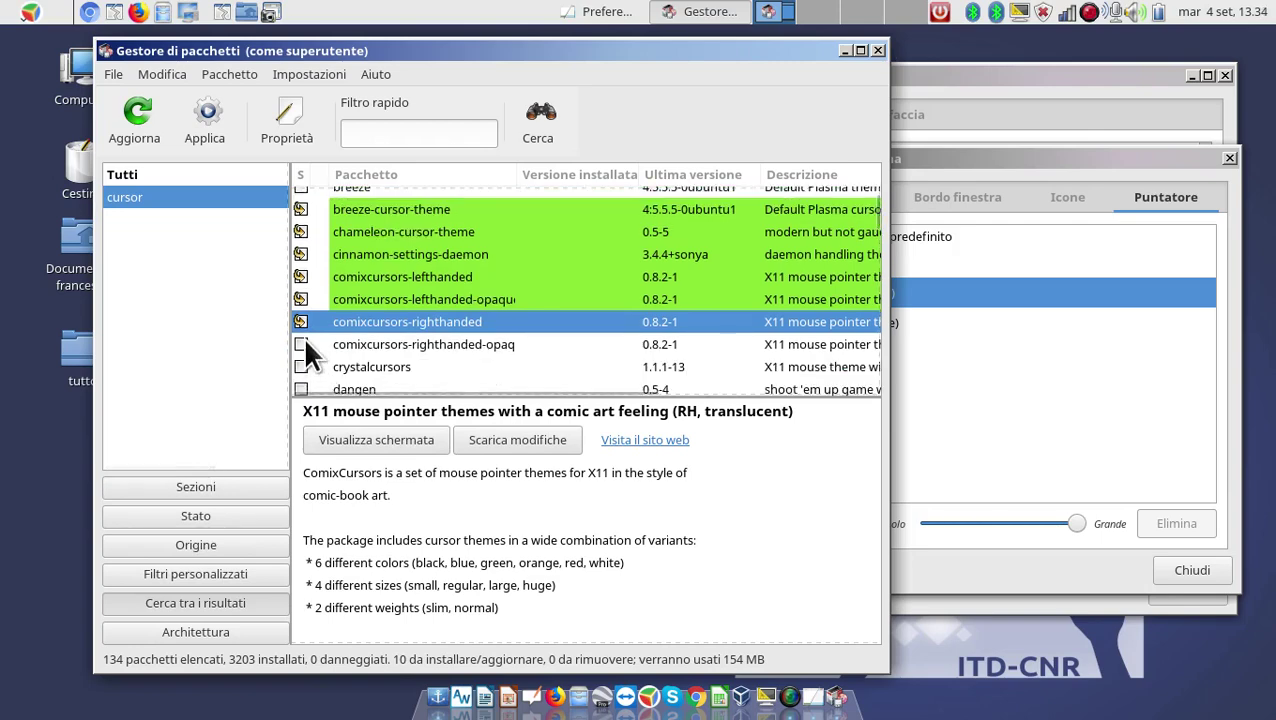
left_click(302, 344)
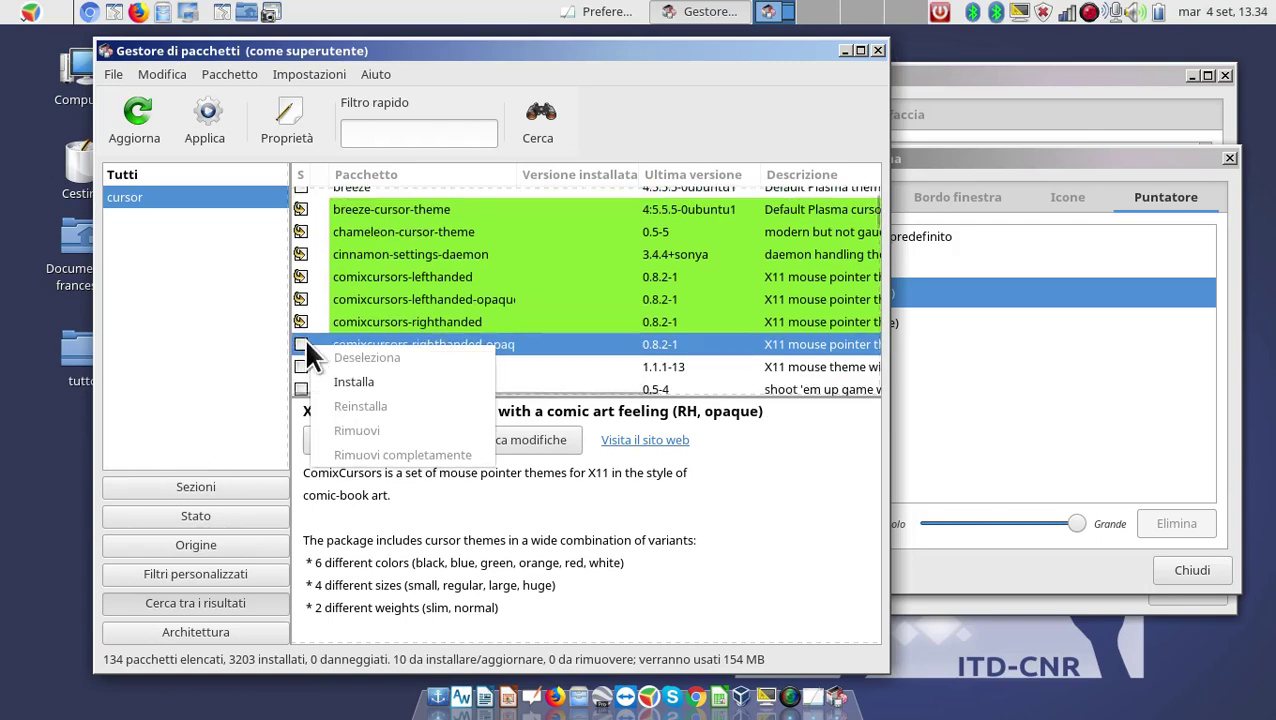
left_click(338, 375)
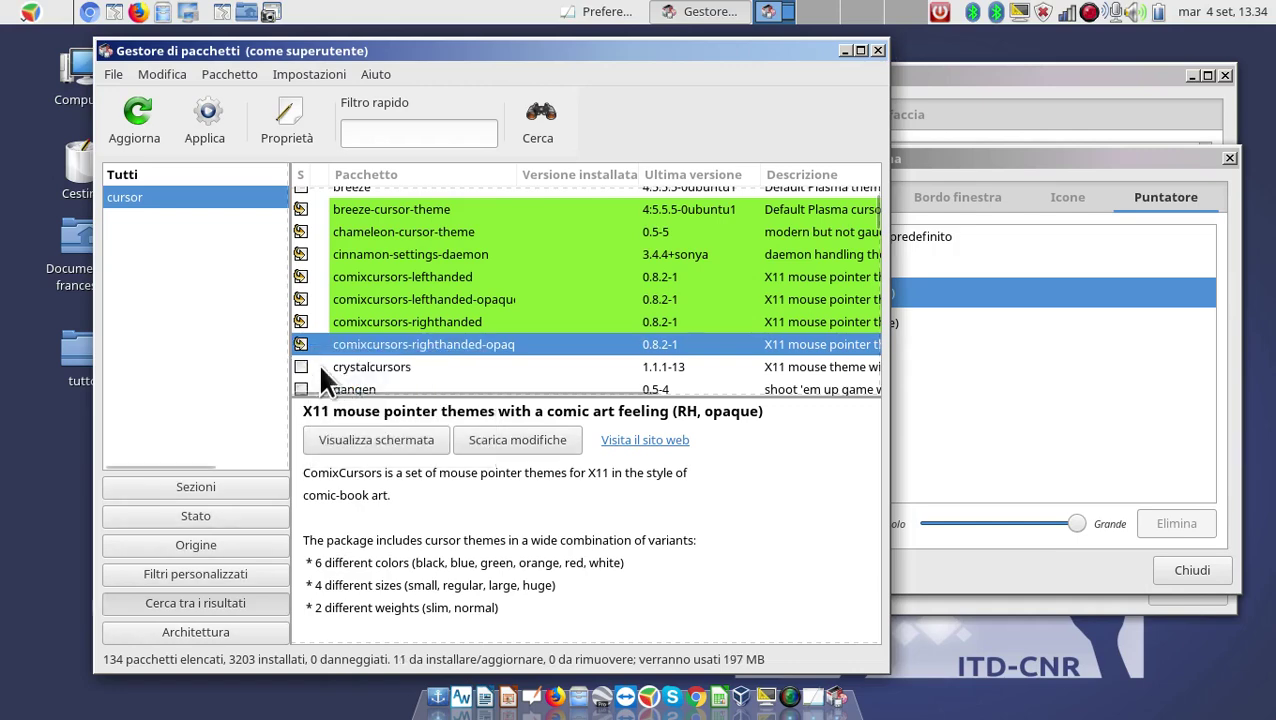
left_click(301, 368)
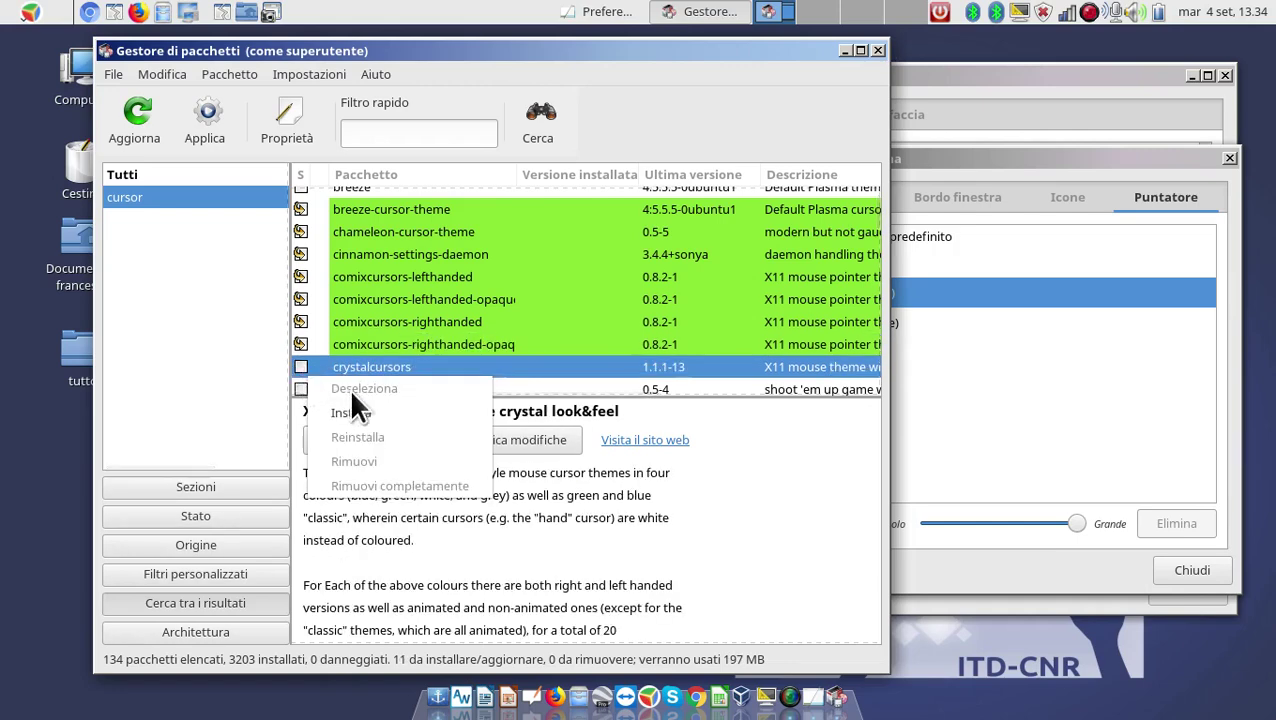
left_click(367, 412)
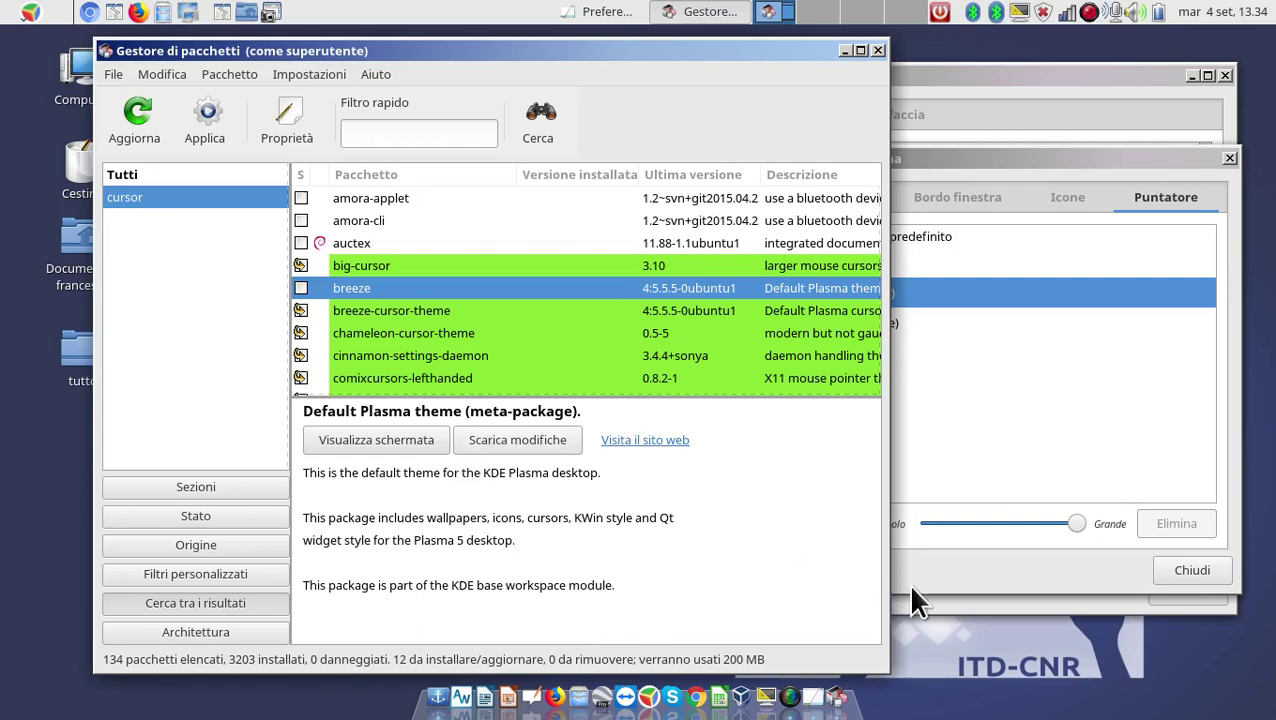
Step: Enlarge the package manager window and its package list, and apply the marked installations, confirming the summary of changes
left_click_drag(872, 652, 1256, 661)
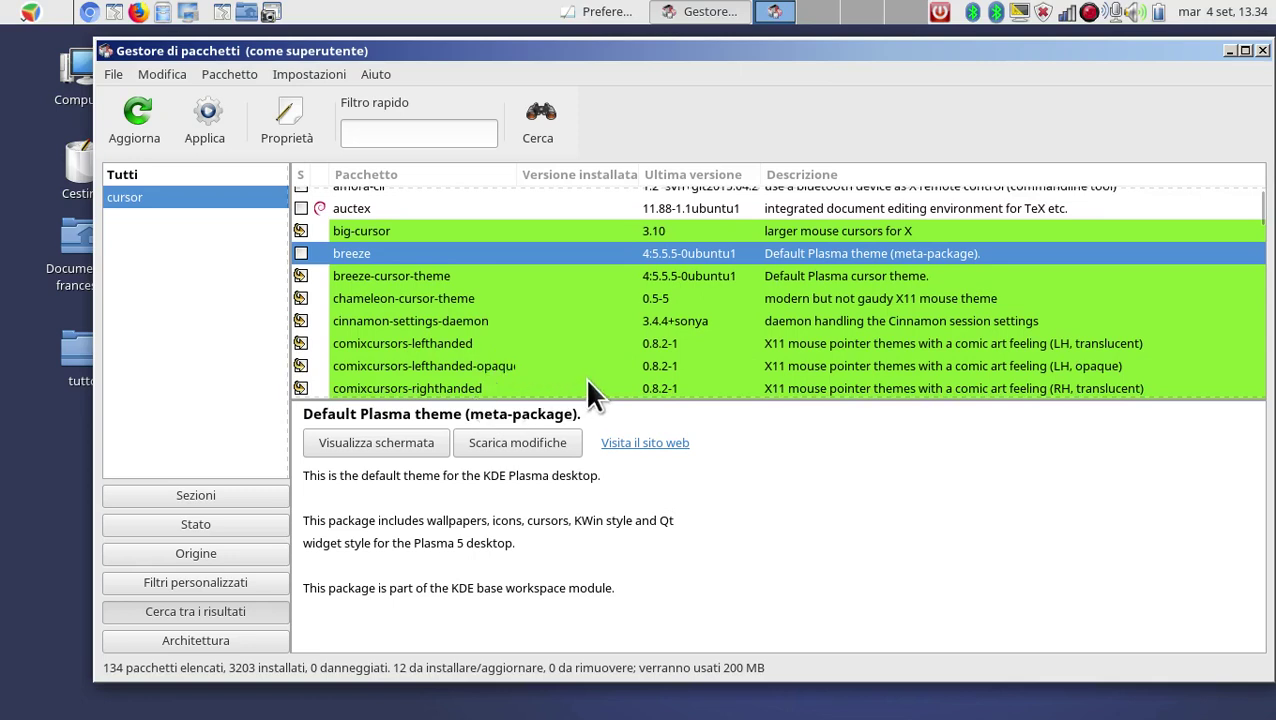
left_click_drag(628, 401, 634, 488)
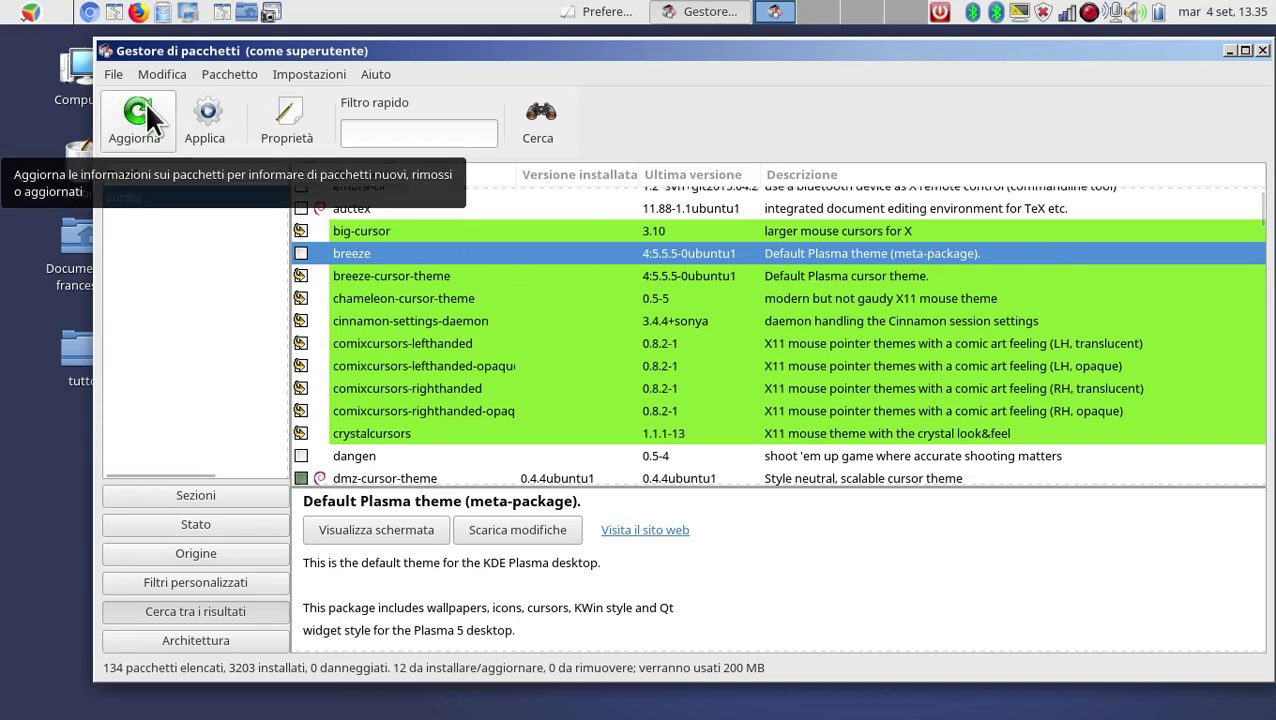
left_click(215, 112)
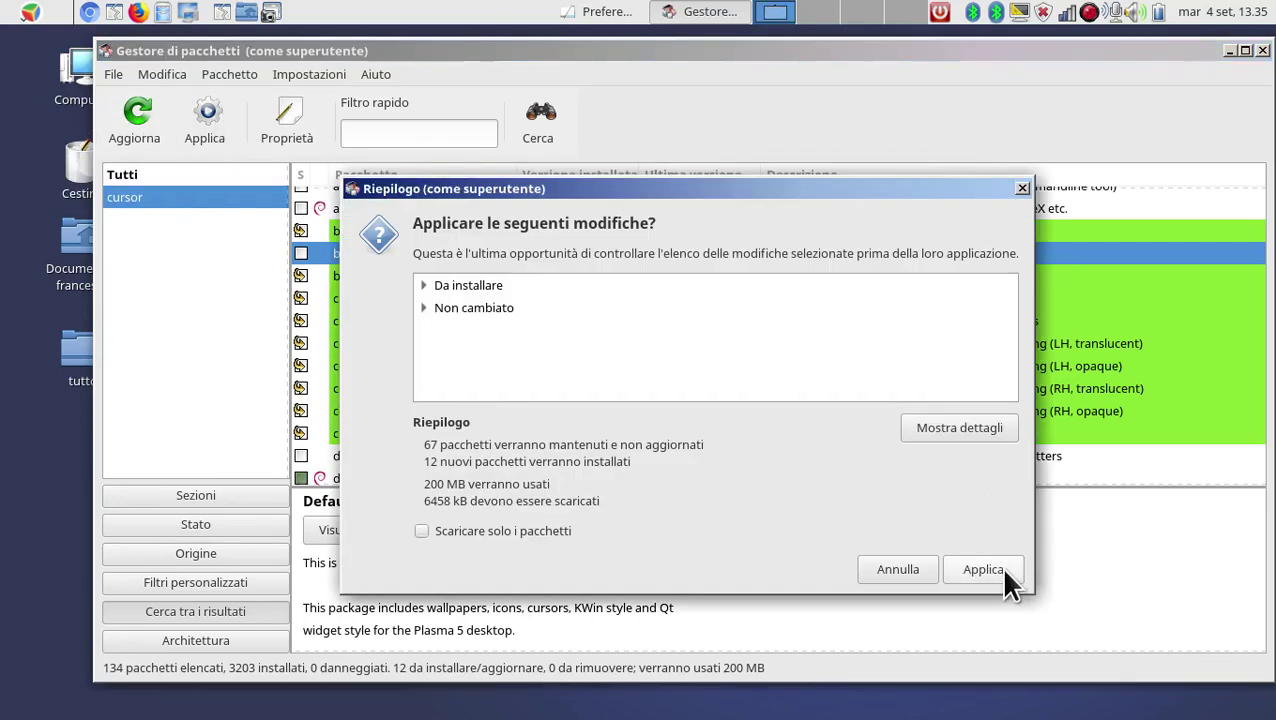
left_click(1001, 574)
left_click(984, 569)
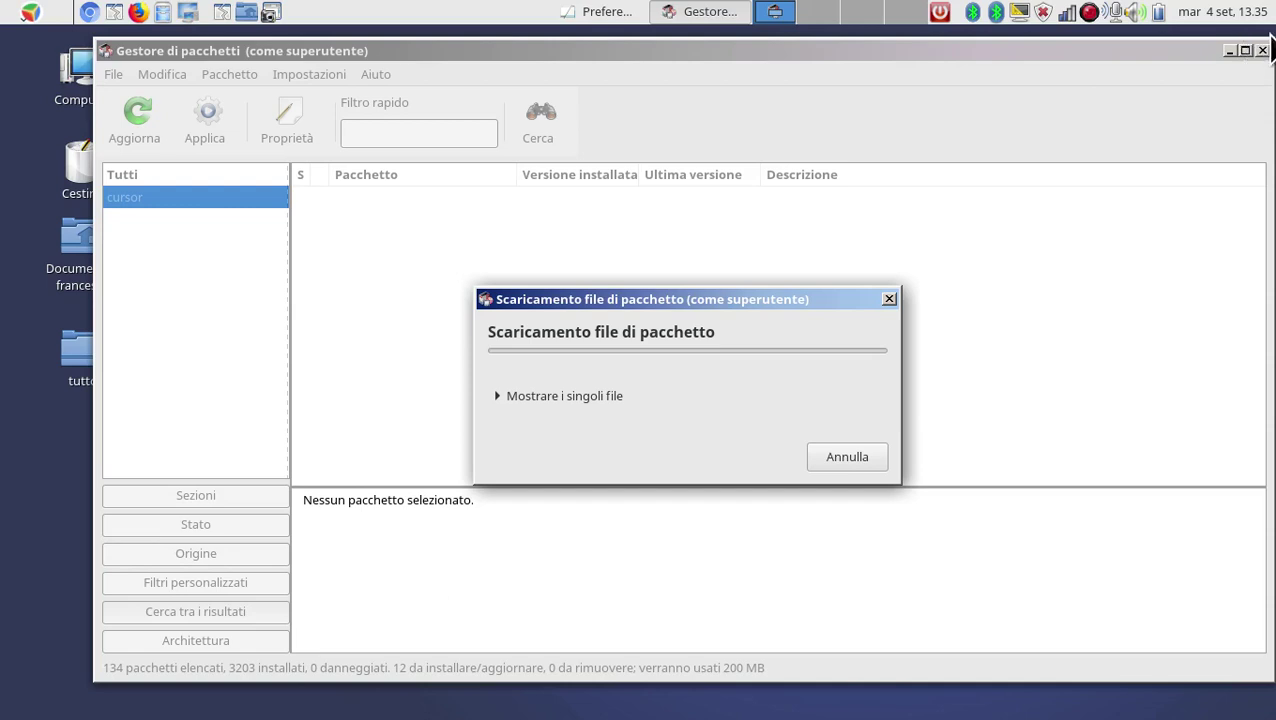
Step: Narrow the package manager window to uncover the theme customization's pointer list, and switch to that window
left_click_drag(1258, 50, 833, 10)
left_click(1083, 160)
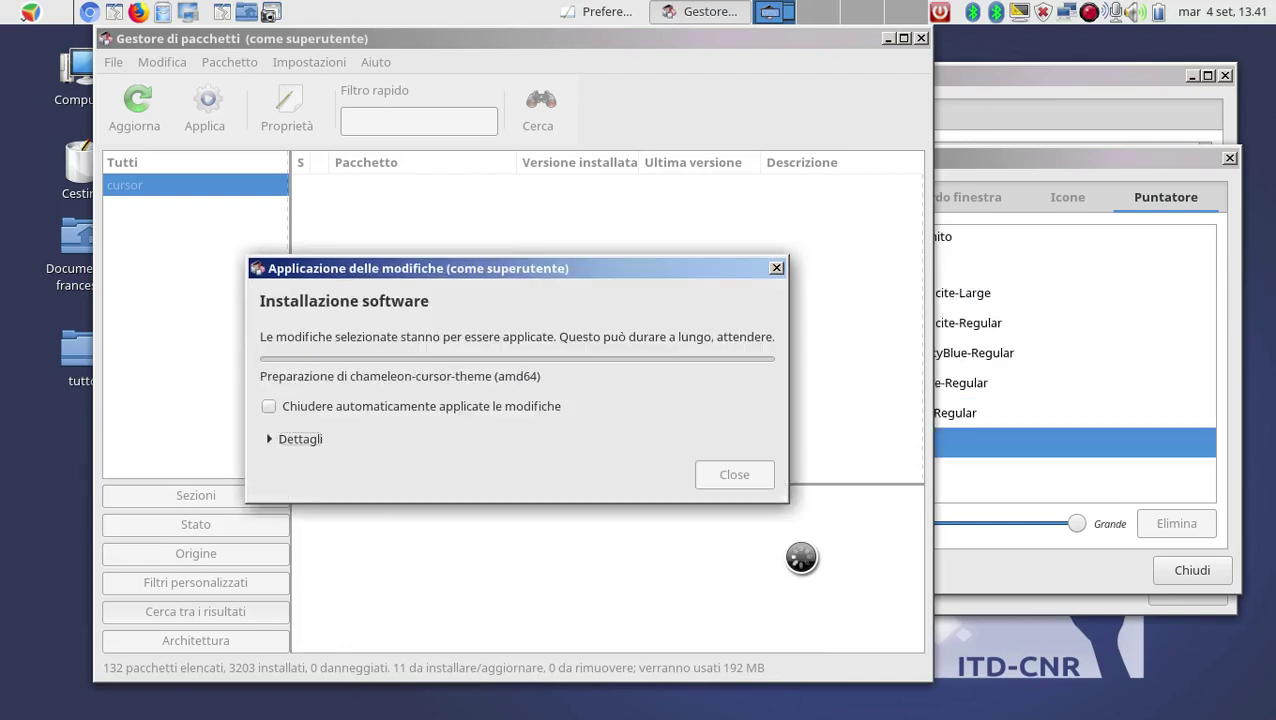
Step: Select the Chameleon-DarkSkyBlue-Regular pointer, and dismiss the package manager's completion and error dialogs
left_click(1078, 355)
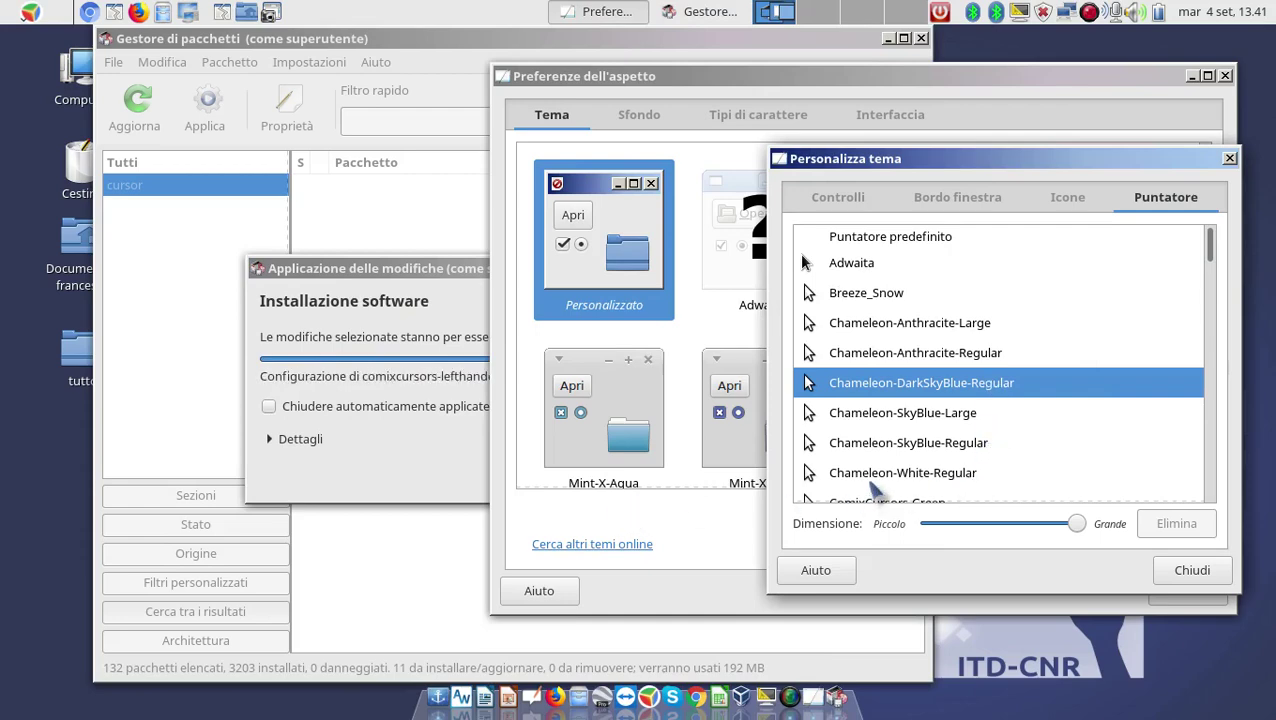
left_click(422, 476)
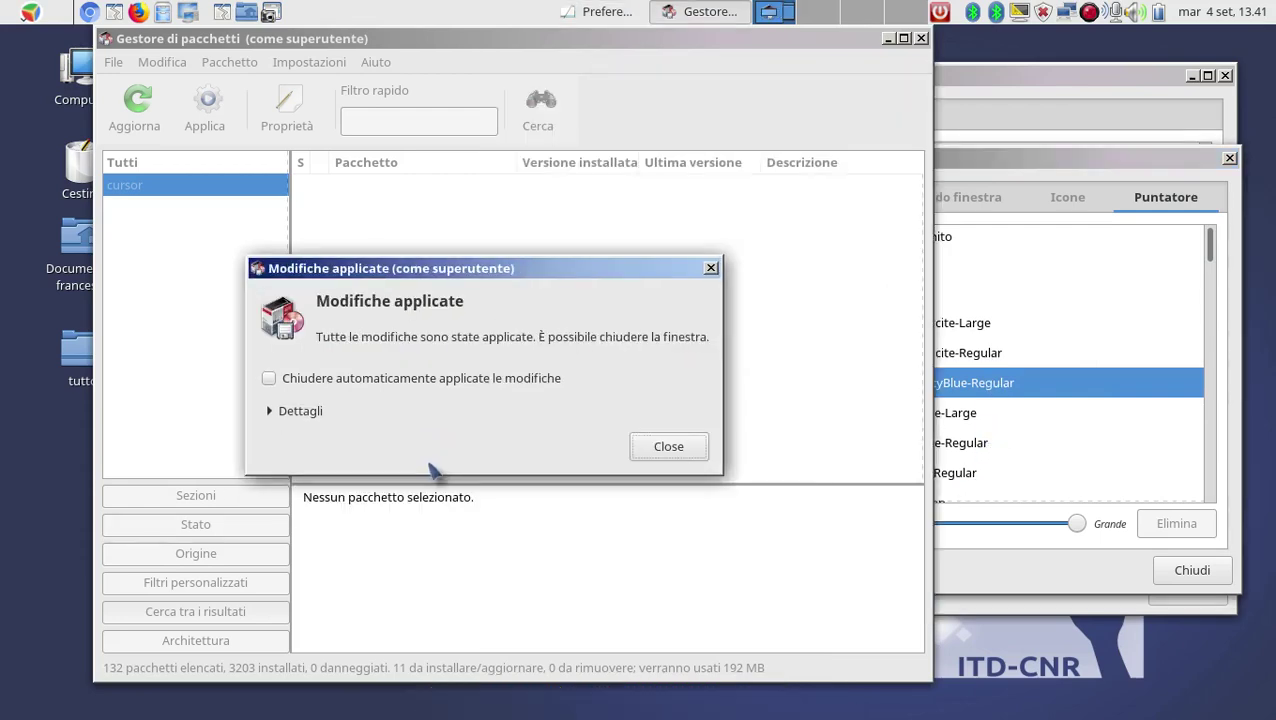
left_click(664, 448)
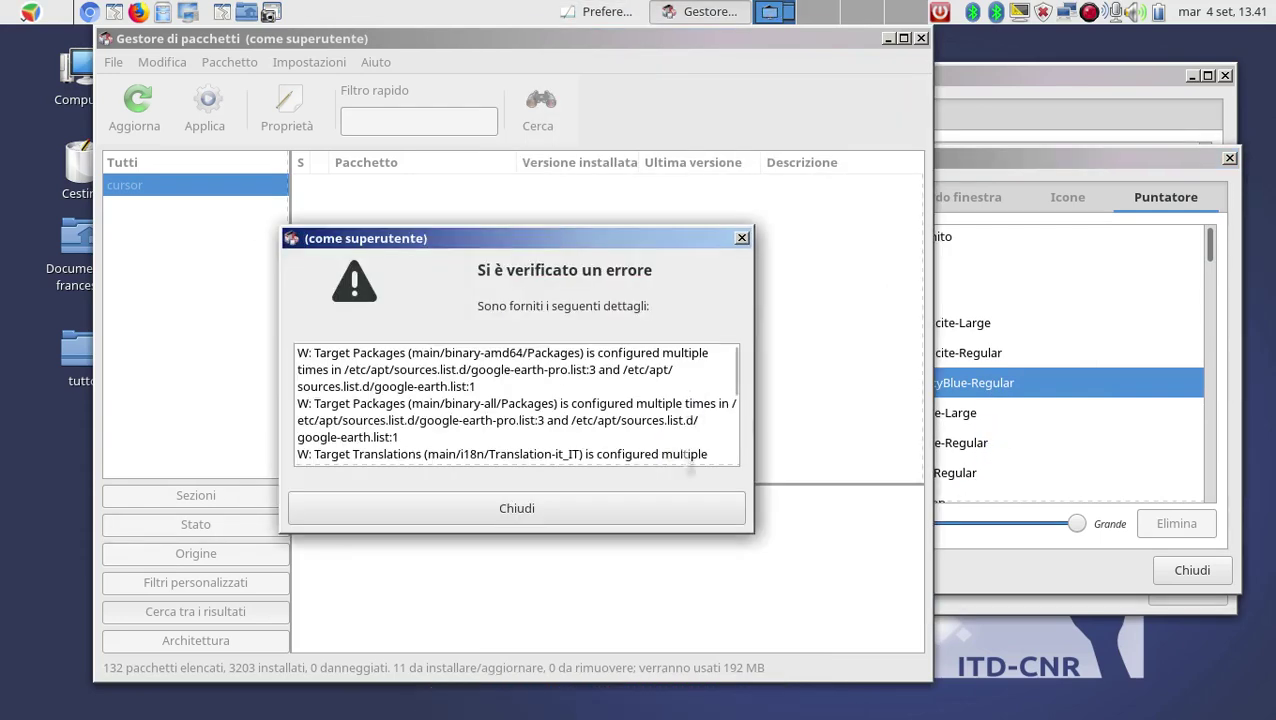
left_click(675, 516)
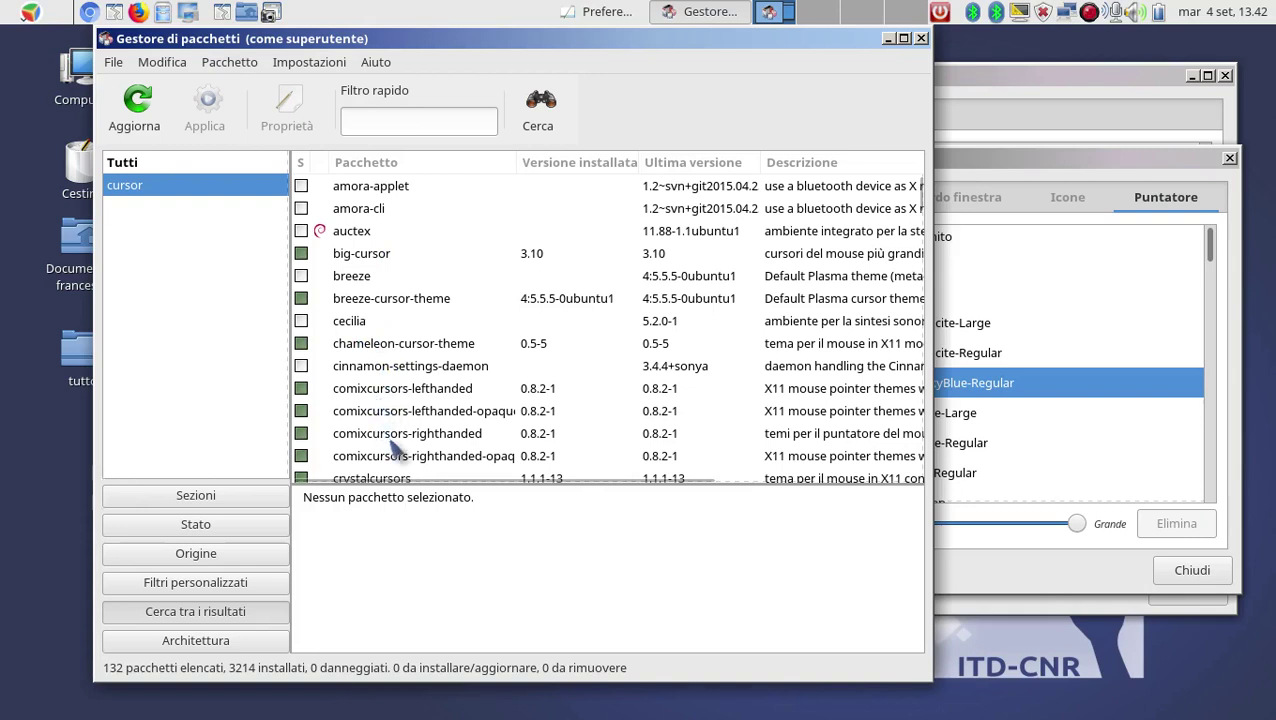
Step: Minimize the package manager, and close the theme customization and appearance preferences windows
scroll(445, 370, "down", 2)
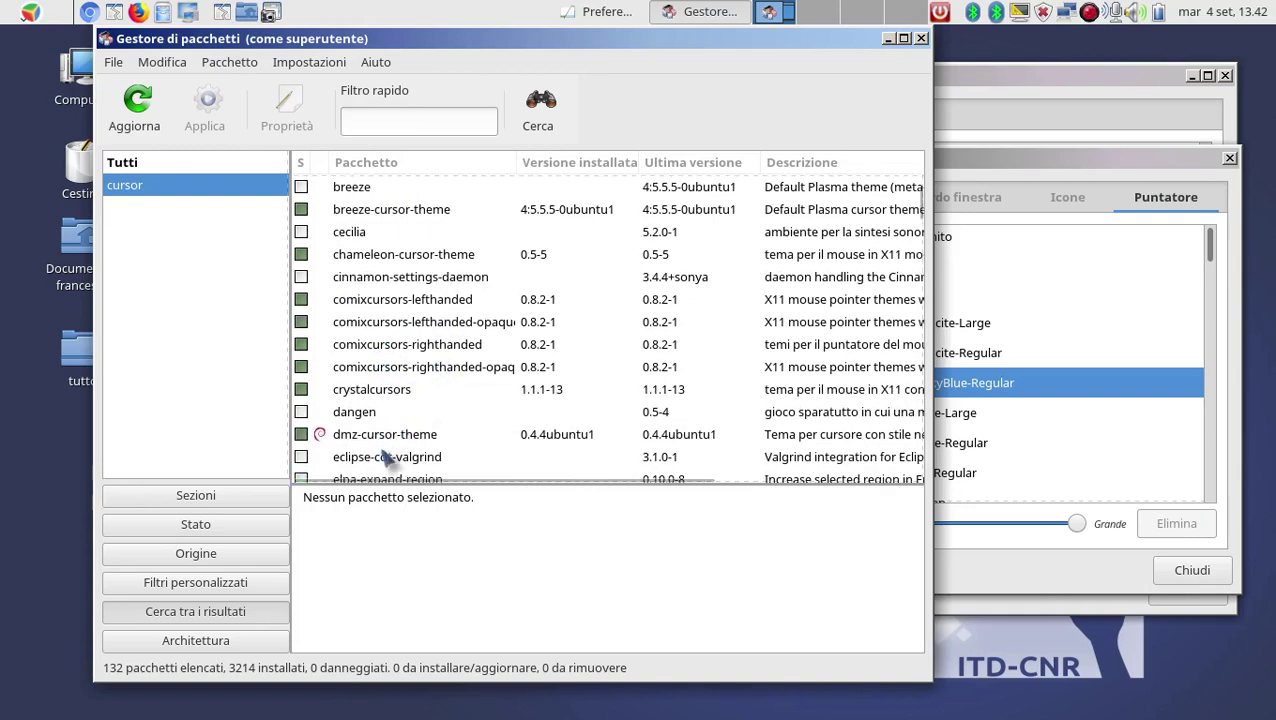
left_click(888, 40)
left_click_drag(977, 171, 752, 99)
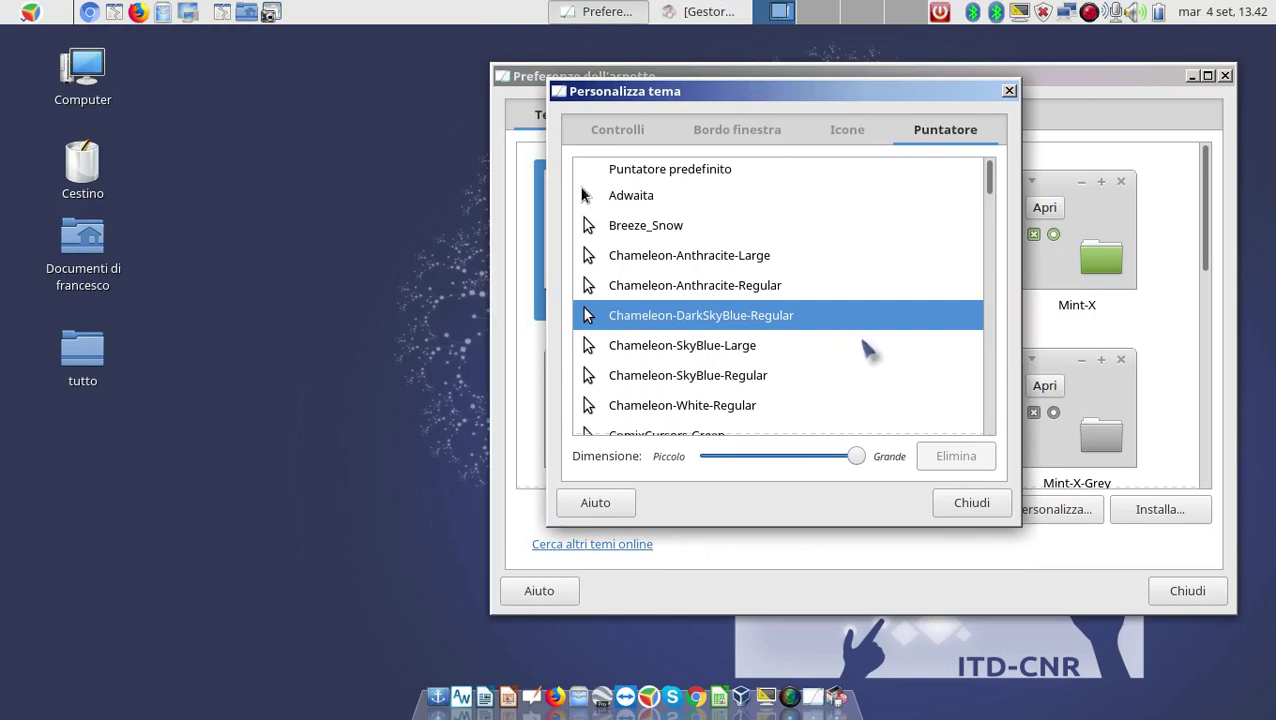
left_click_drag(988, 195, 1031, 325)
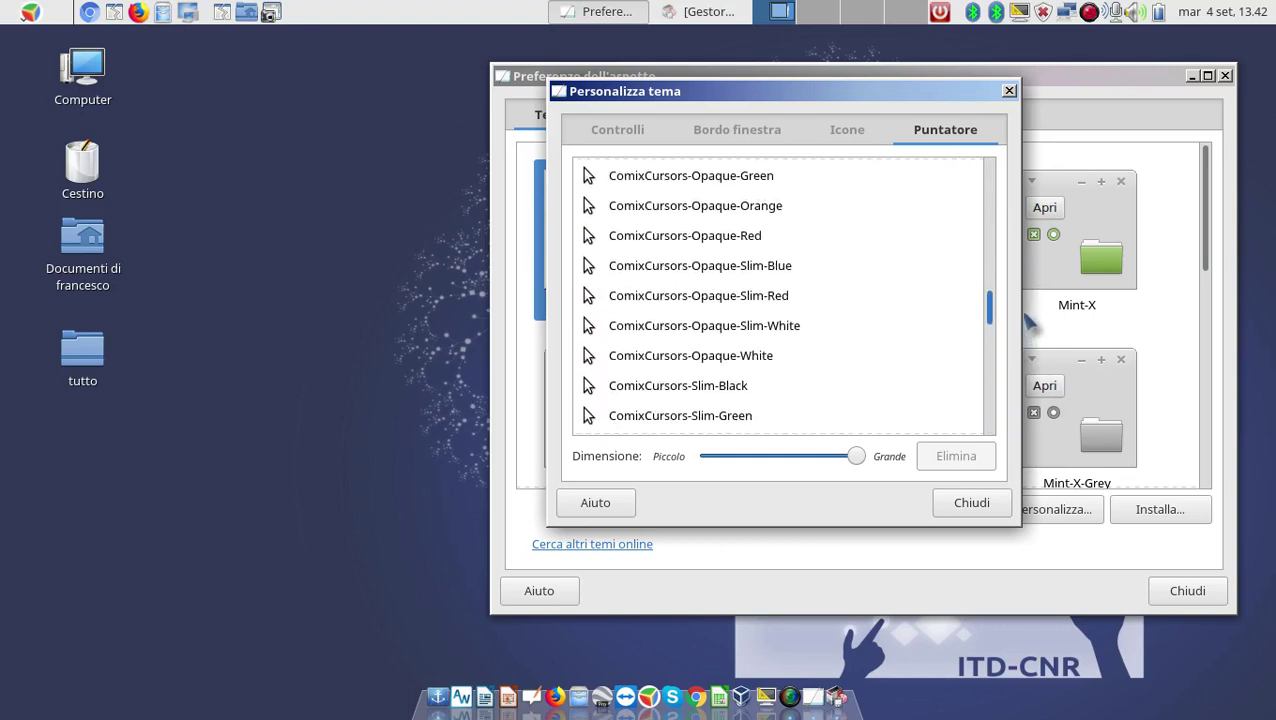
left_click(1010, 90)
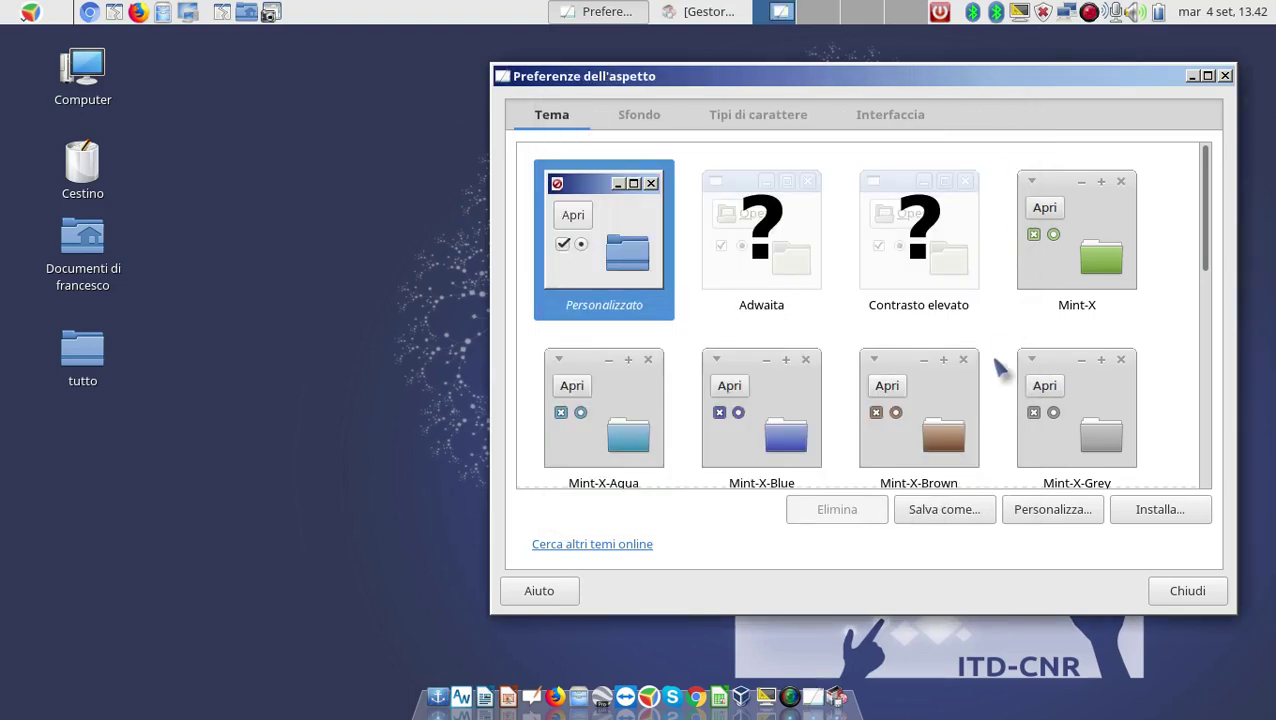
left_click(1188, 591)
Step: Reopen the appearance preferences from the desktop and bring up the pointer list of the theme customization
right_click(499, 232)
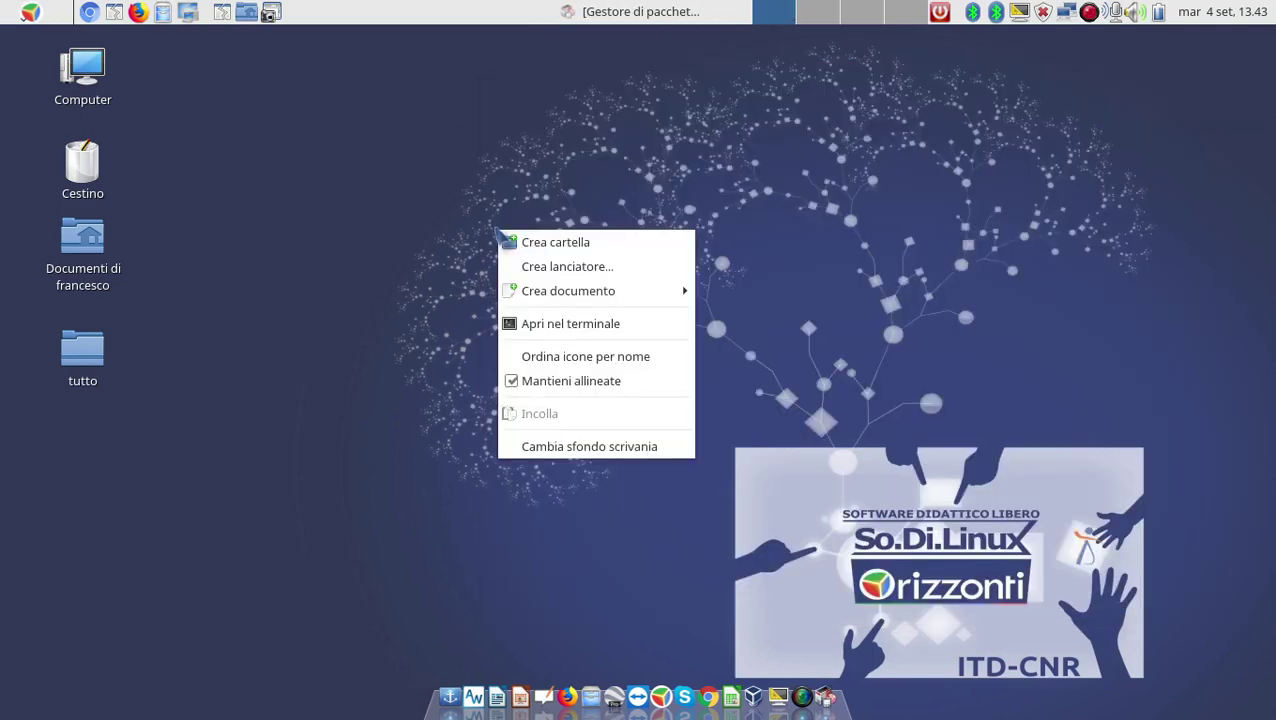
left_click(585, 447)
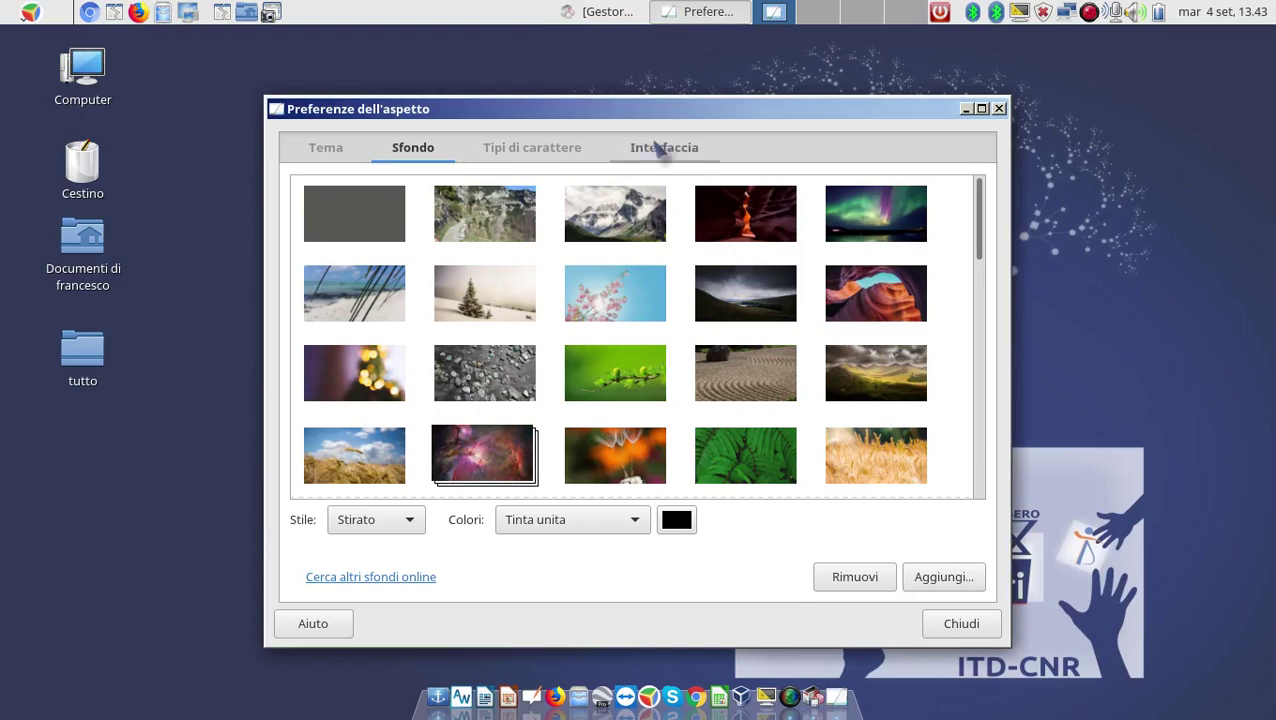
left_click(325, 148)
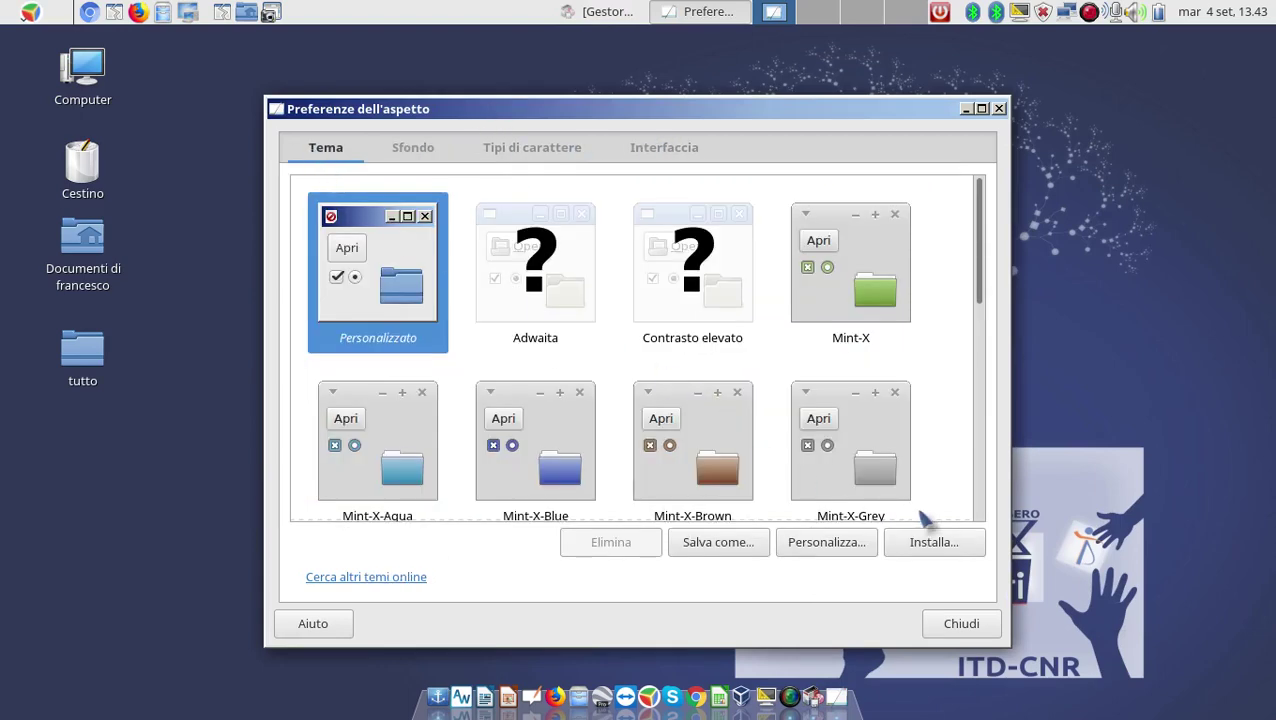
left_click(812, 546)
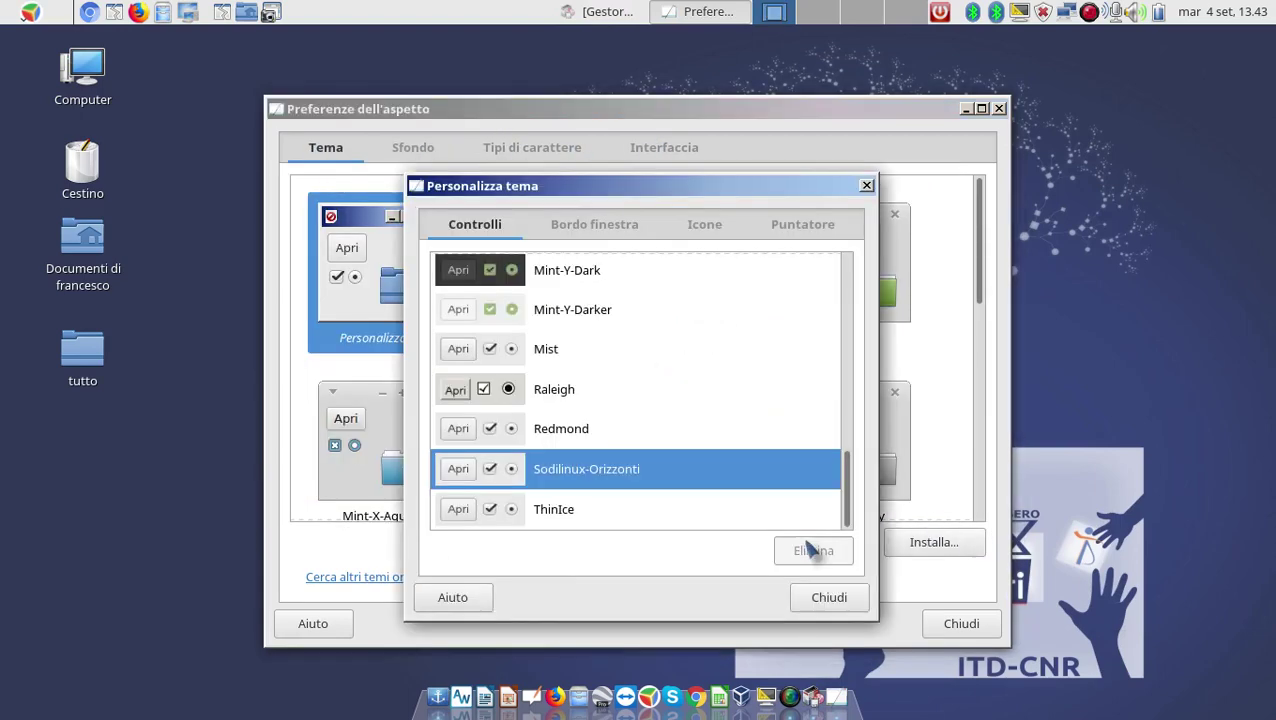
left_click(792, 232)
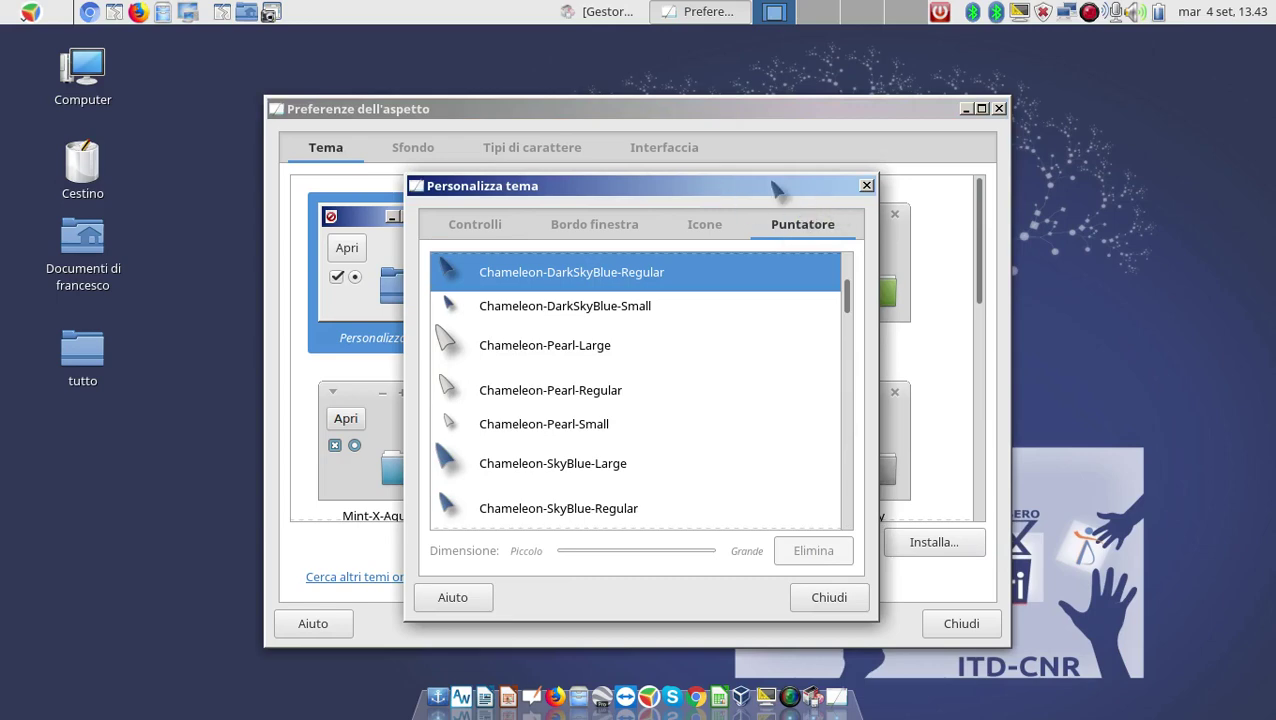
Step: Reposition the theme customization dialog near the screen's upper edge and enlarge it to show more of the pointer list
left_click_drag(783, 185, 729, 38)
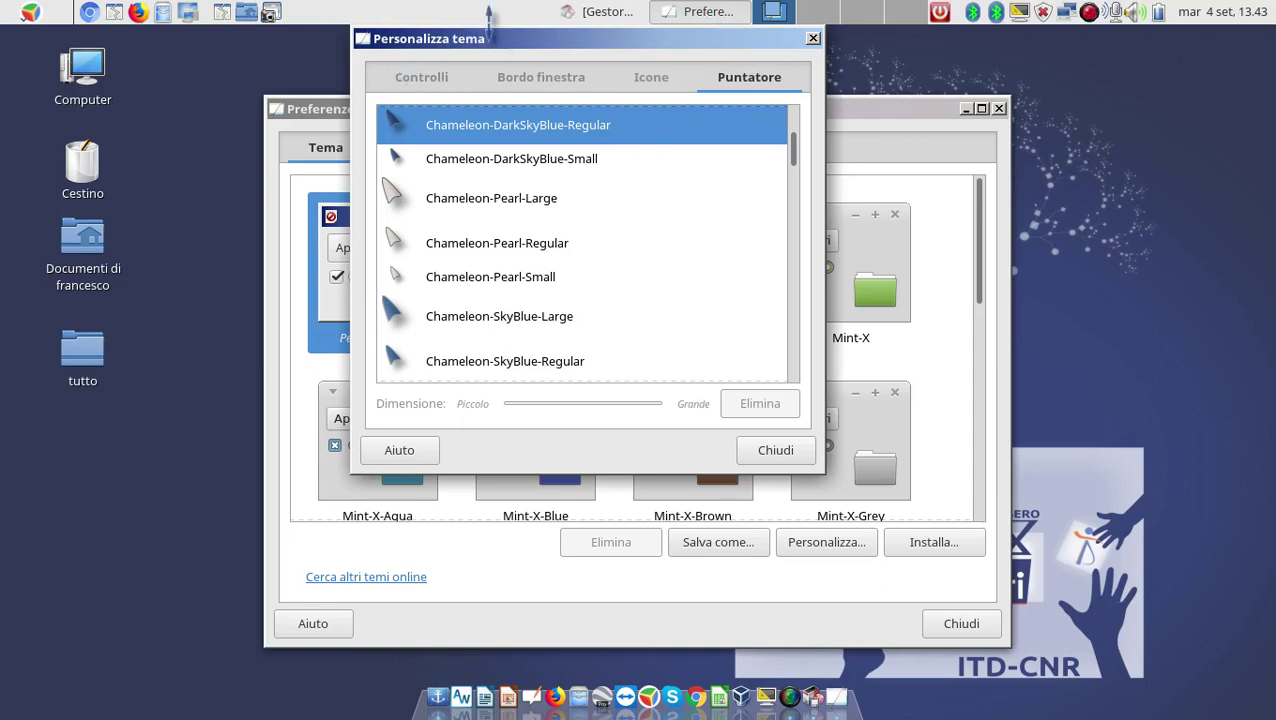
left_click_drag(647, 40, 612, 128)
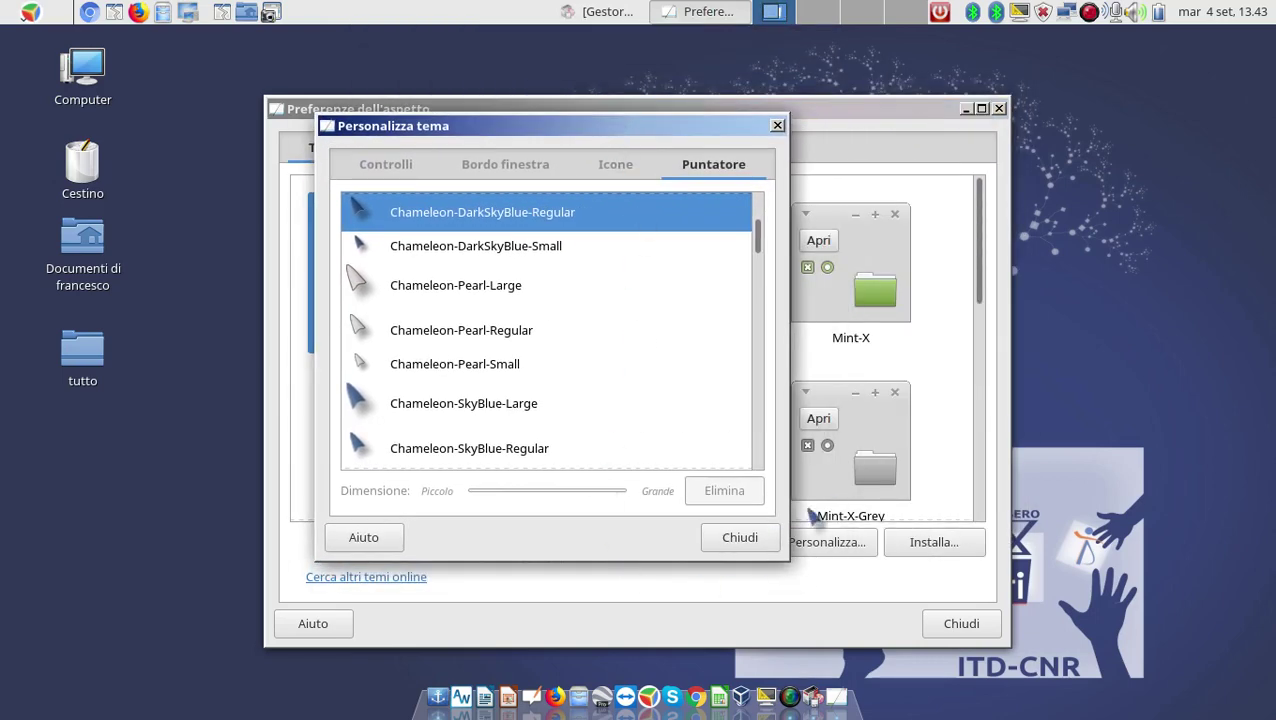
left_click_drag(788, 560, 926, 655)
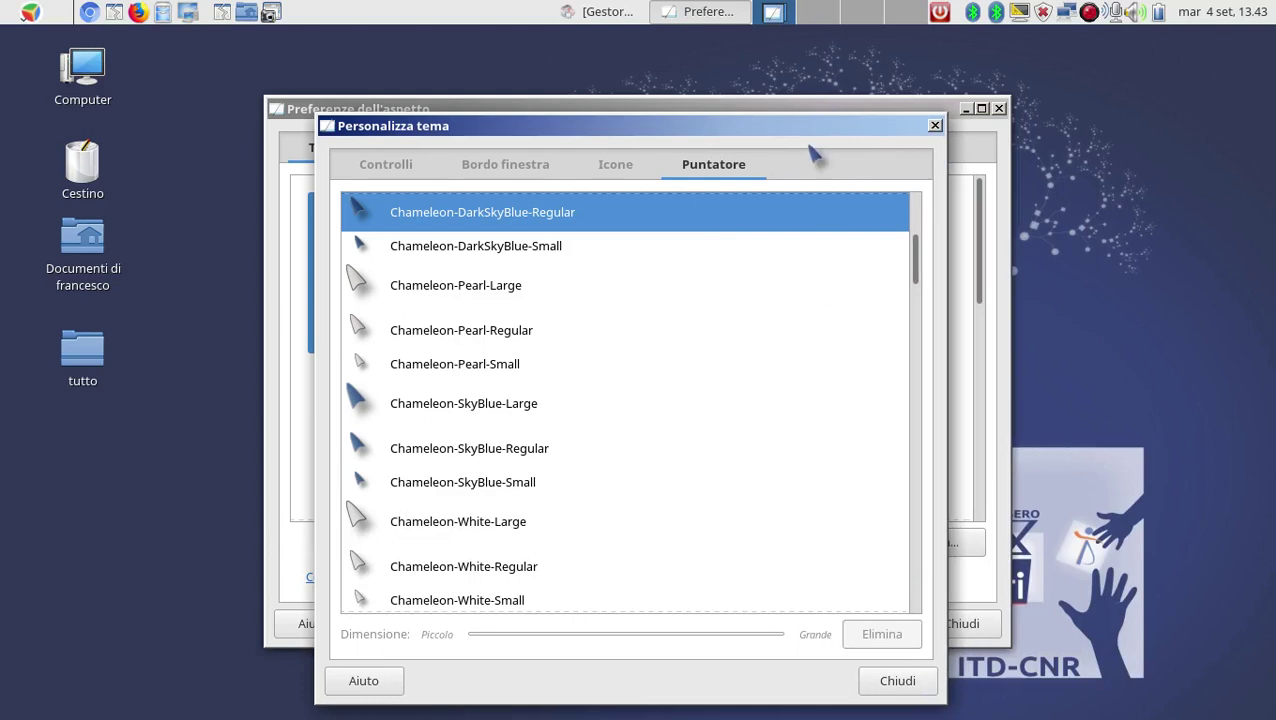
left_click_drag(812, 150, 803, 48)
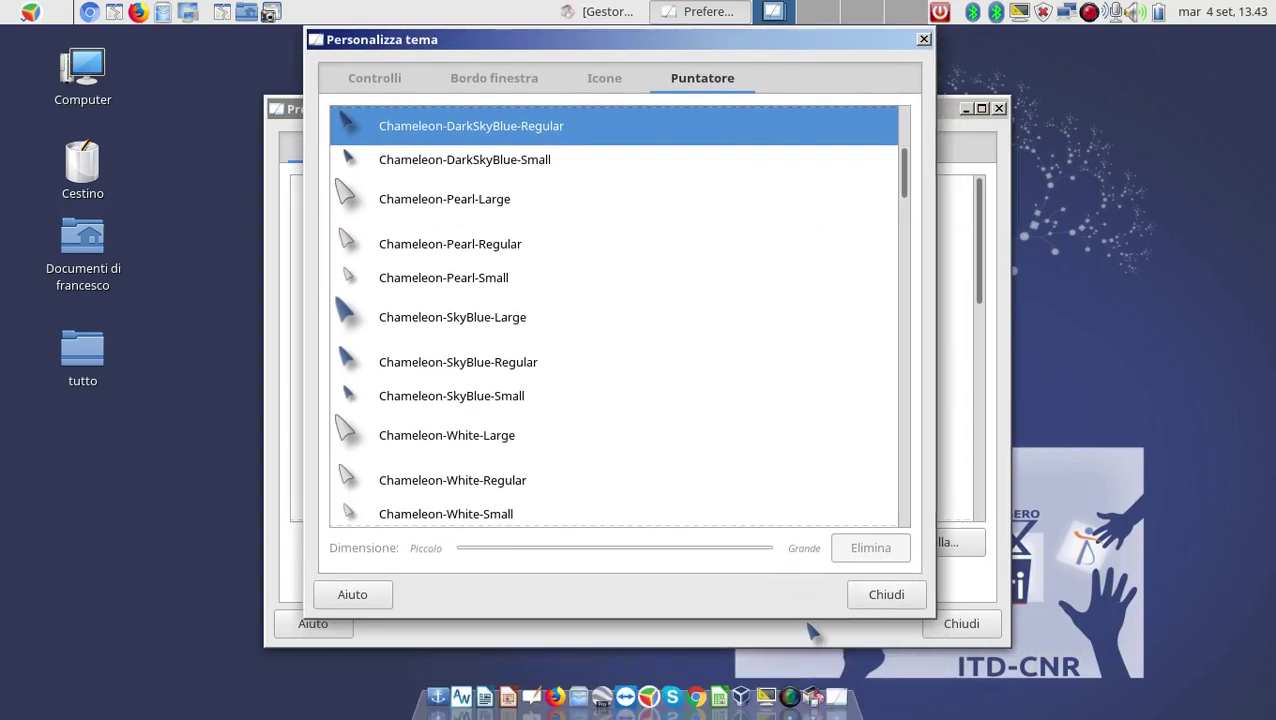
left_click_drag(812, 628, 838, 706)
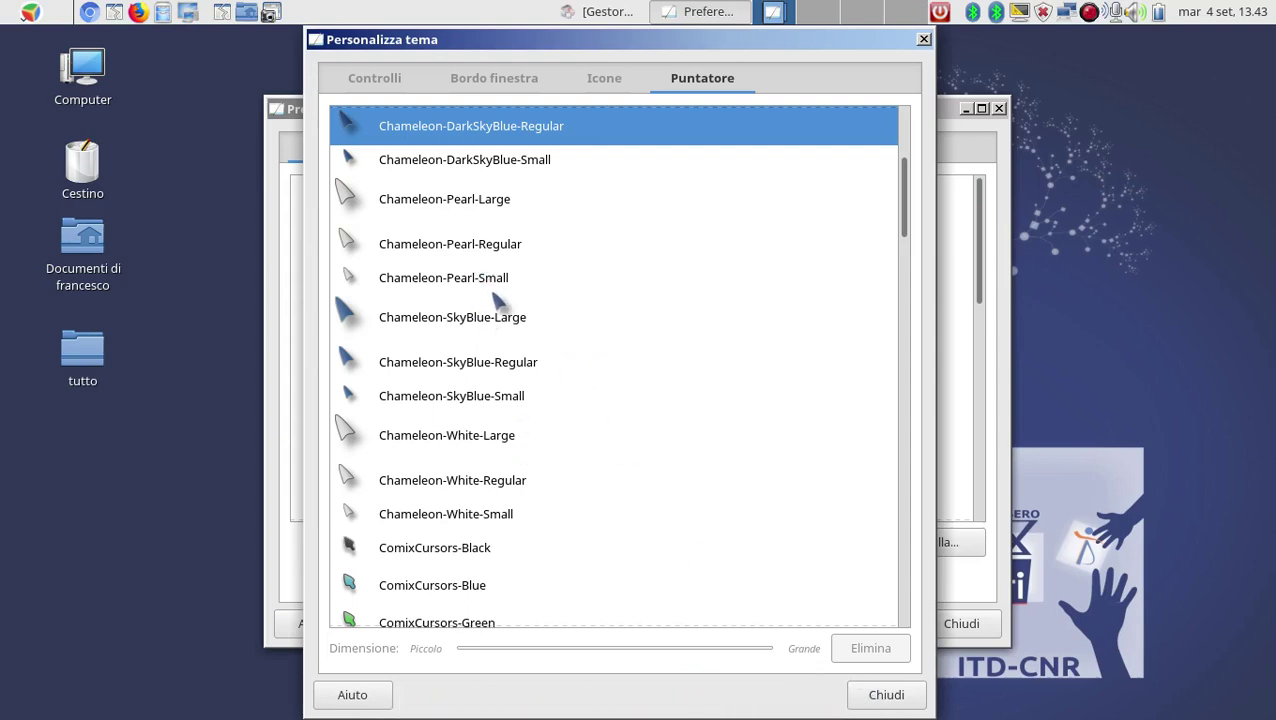
Step: Try the Chameleon-SkyBlue-Large and Chameleon-White-Large pointers
left_click(457, 325)
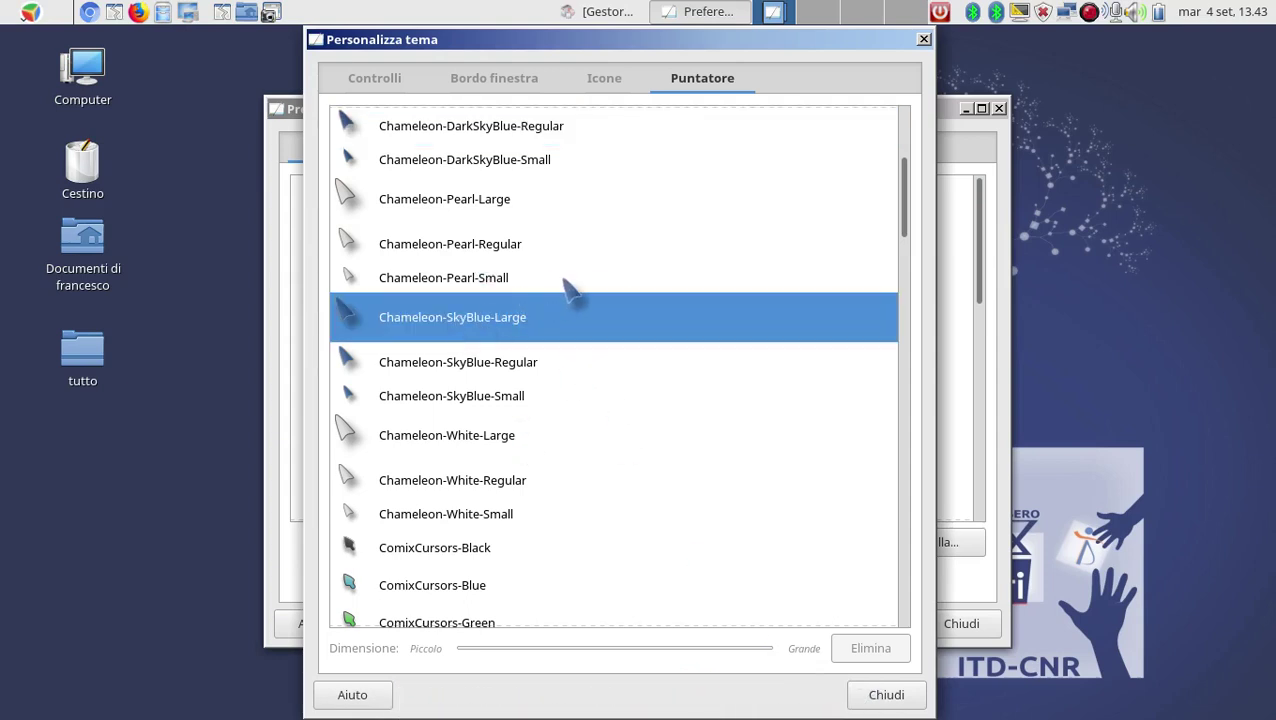
left_click(420, 438)
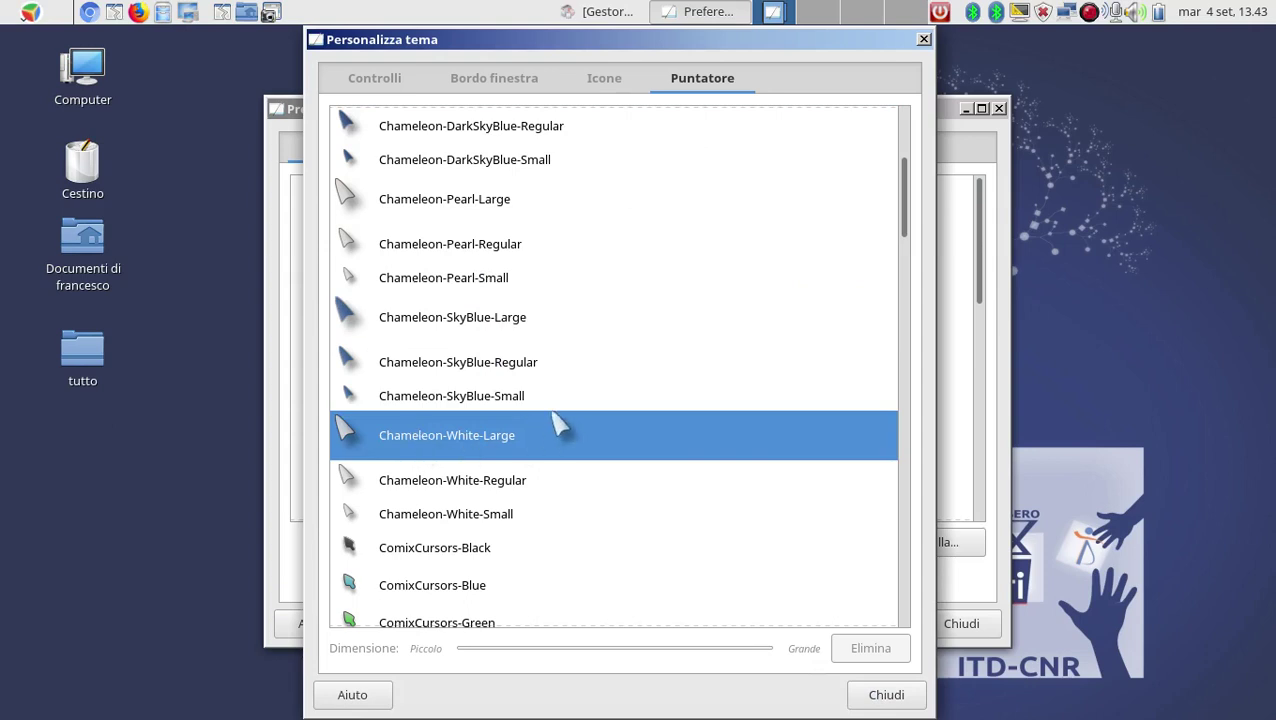
scroll(605, 415, "down", 3)
scroll(600, 418, "down", 1)
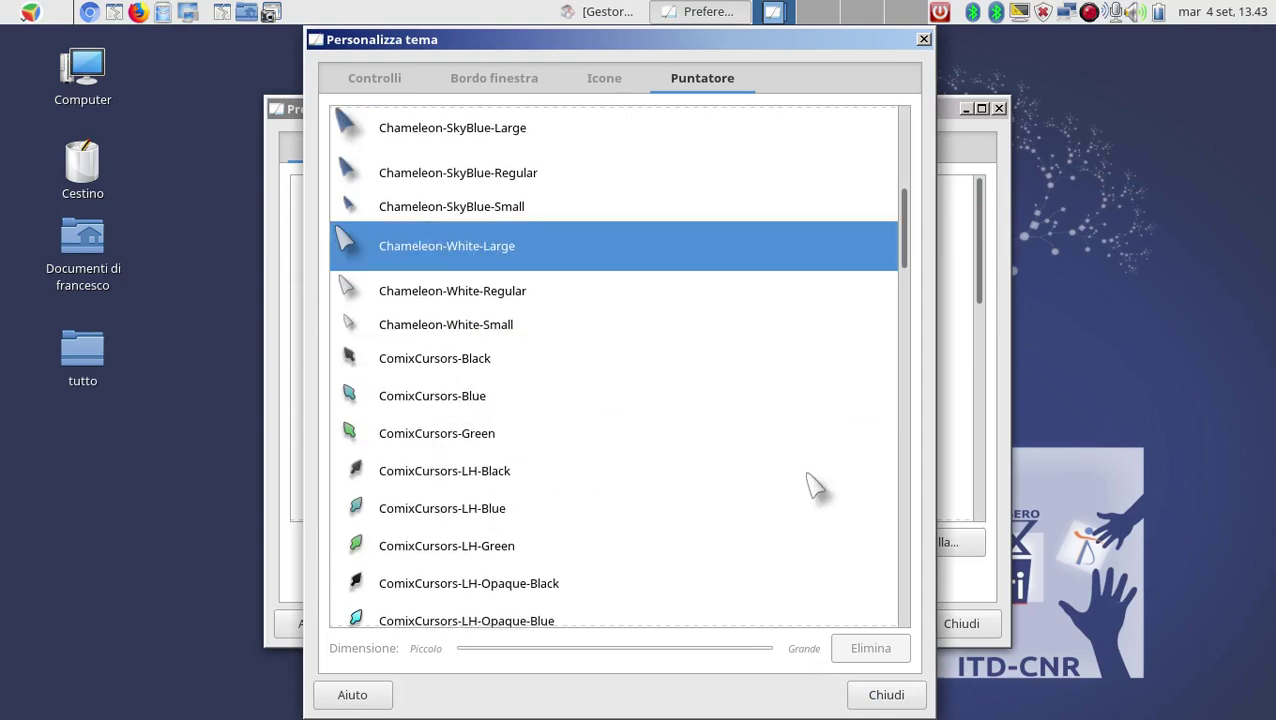
Step: Try the left-handed ComixCursors-LH-Green pointer at the largest size
scroll(790, 460, "down", 5)
left_click(457, 295)
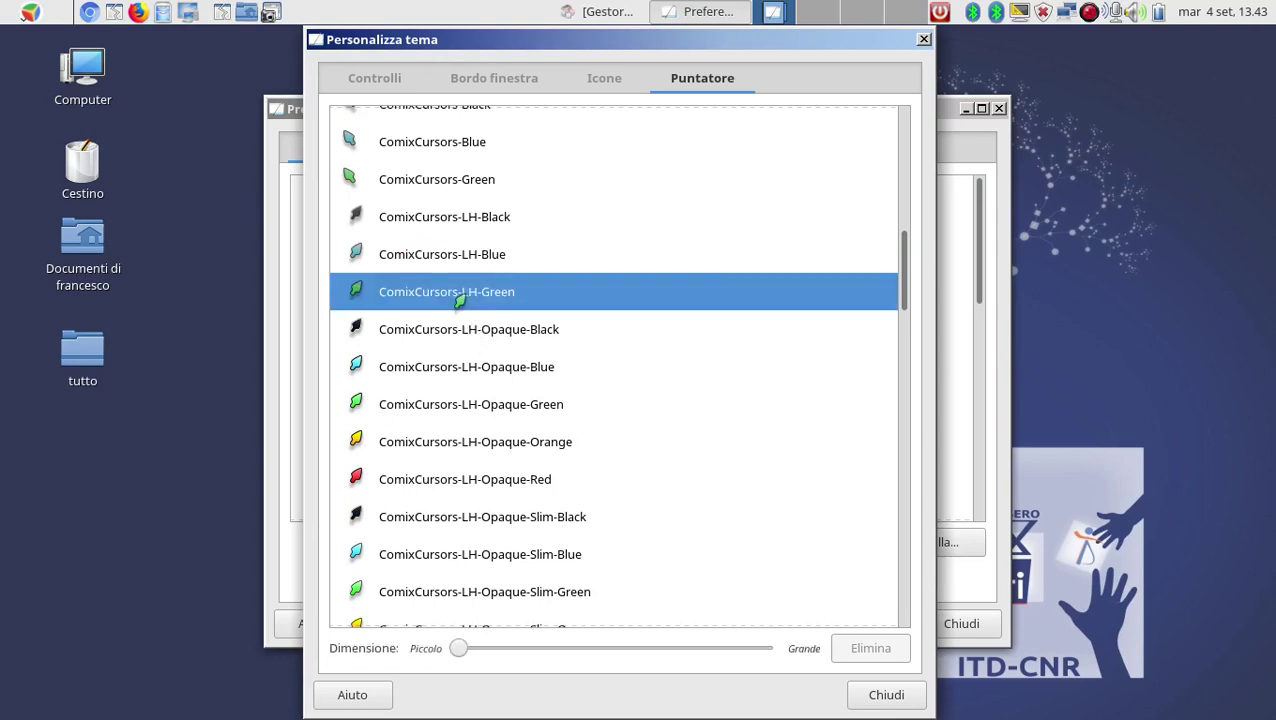
left_click_drag(470, 652, 772, 650)
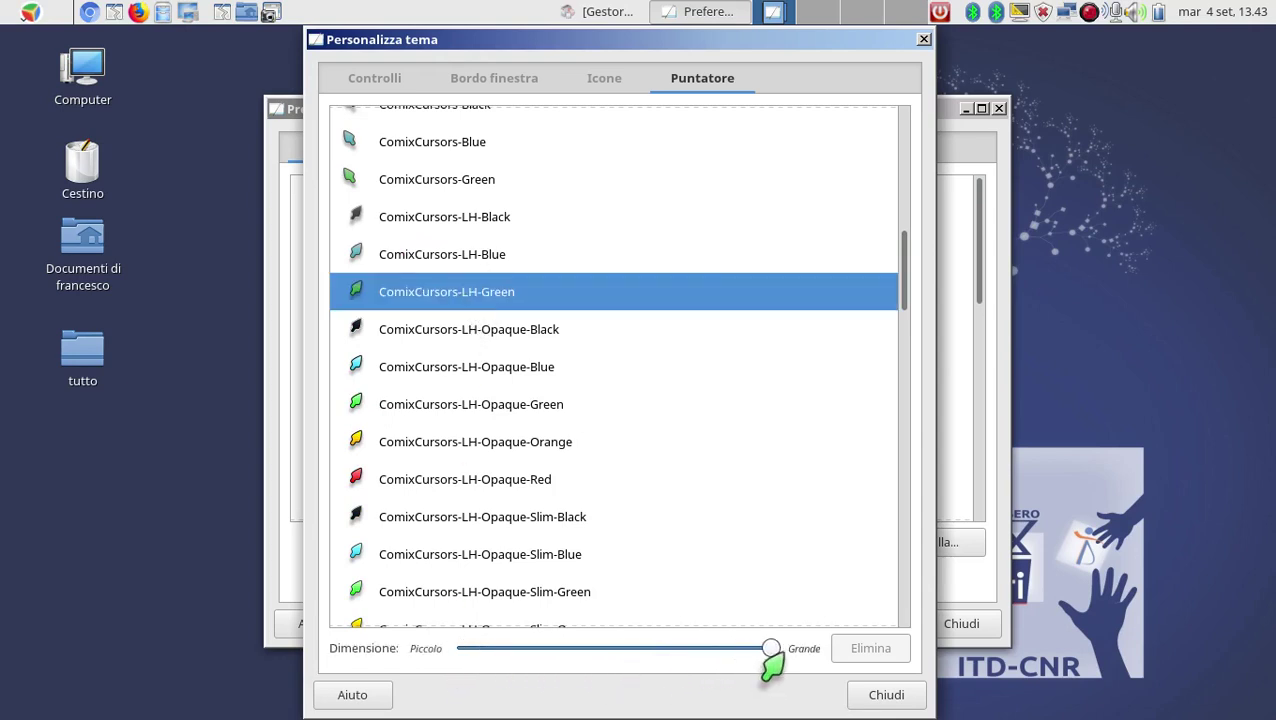
Step: Try the left-handed pointers ComixCursors-LH-Opaque-Red, LH-Blue, LH-Black and LH-Opaque-Slim-Orange
left_click(360, 470)
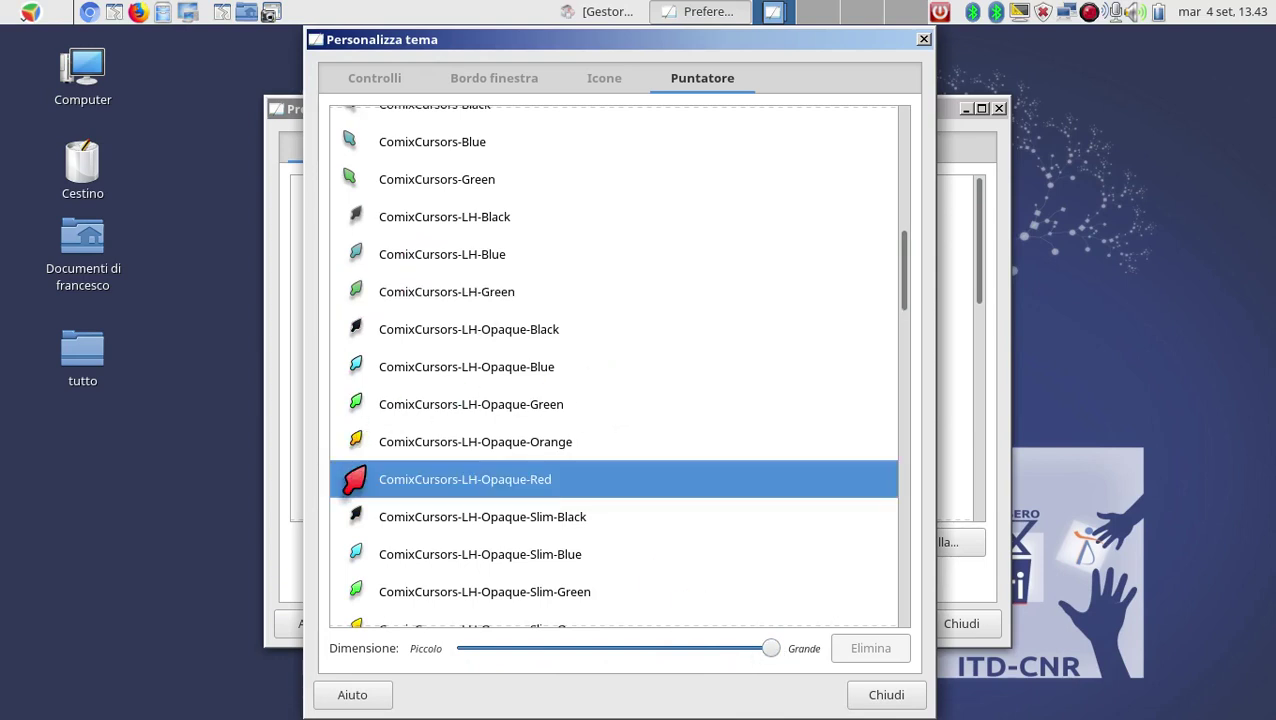
left_click(372, 248)
left_click(385, 216)
scroll(662, 285, "down", 3)
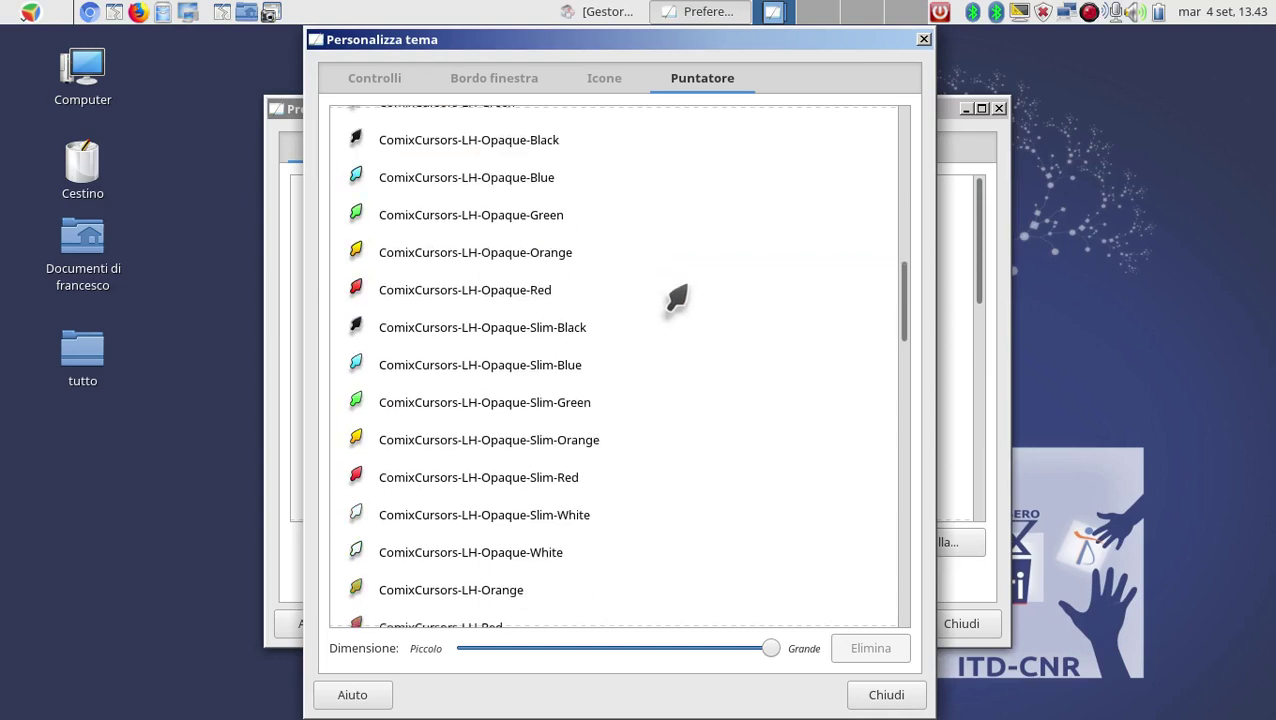
left_click(405, 440)
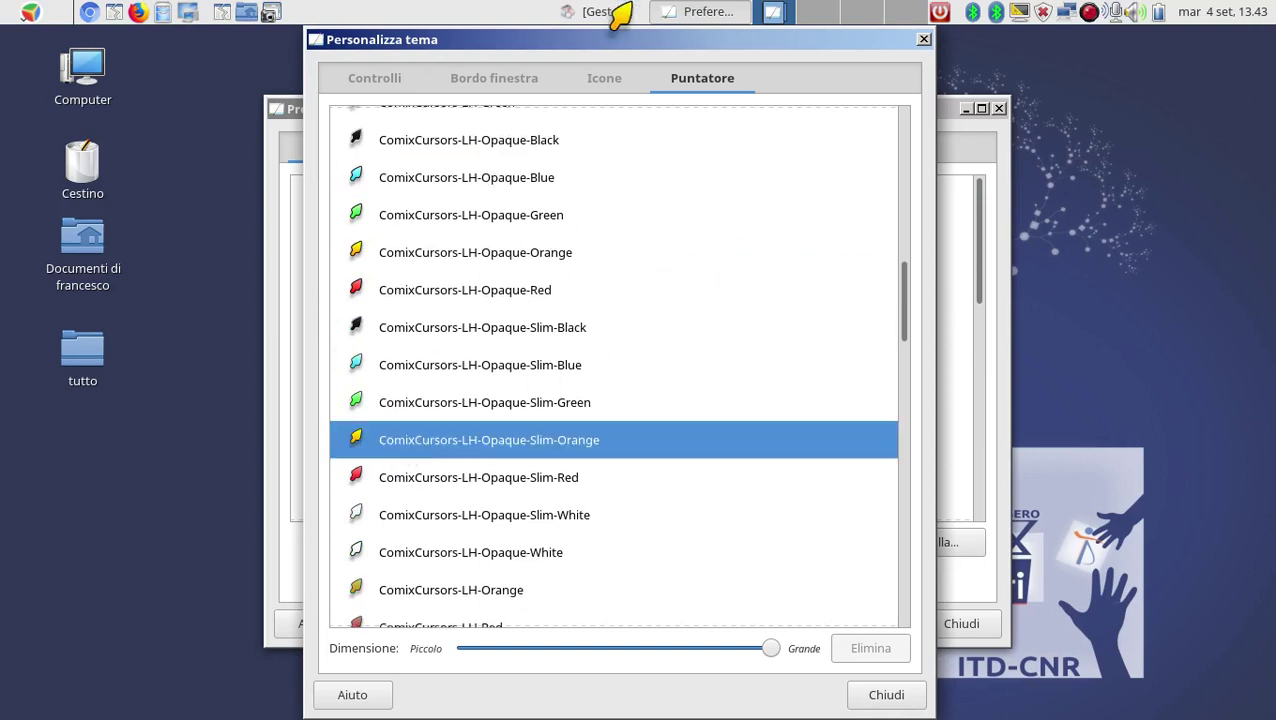
Step: Try the right-handed ComixCursors-Opaque-Orange pointer
scroll(655, 342, "down", 2)
scroll(654, 344, "down", 5)
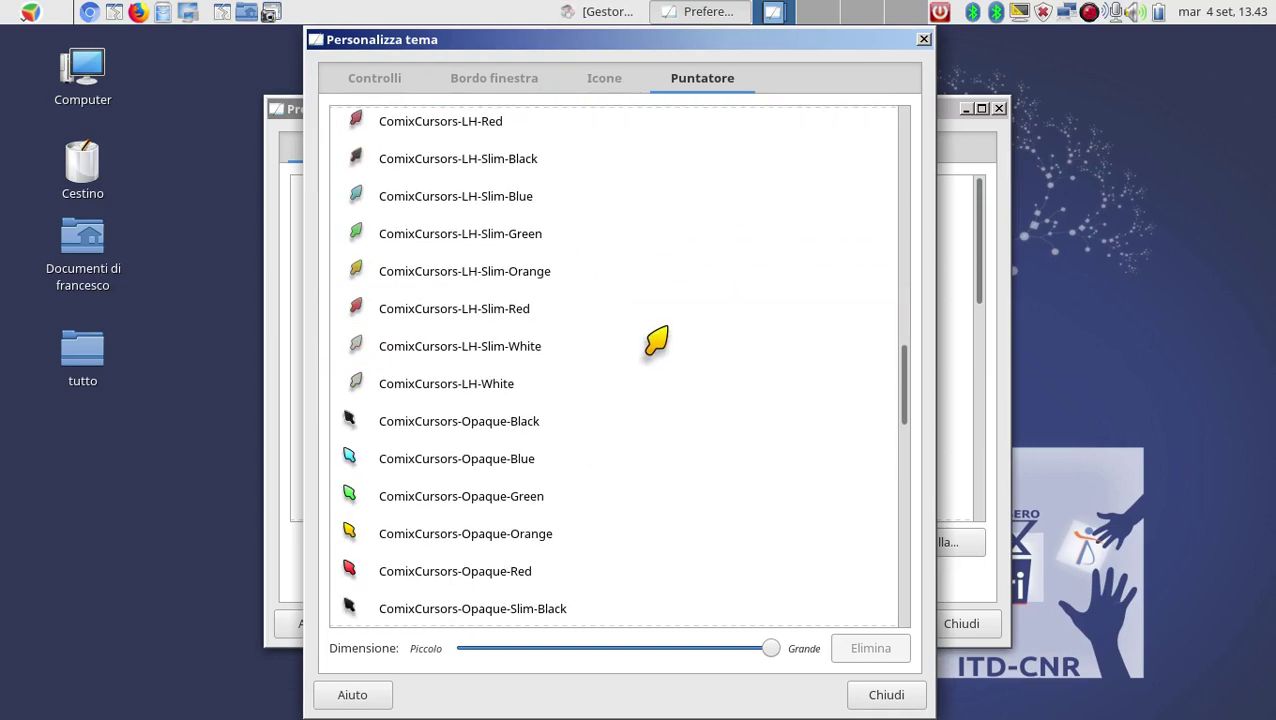
left_click(405, 535)
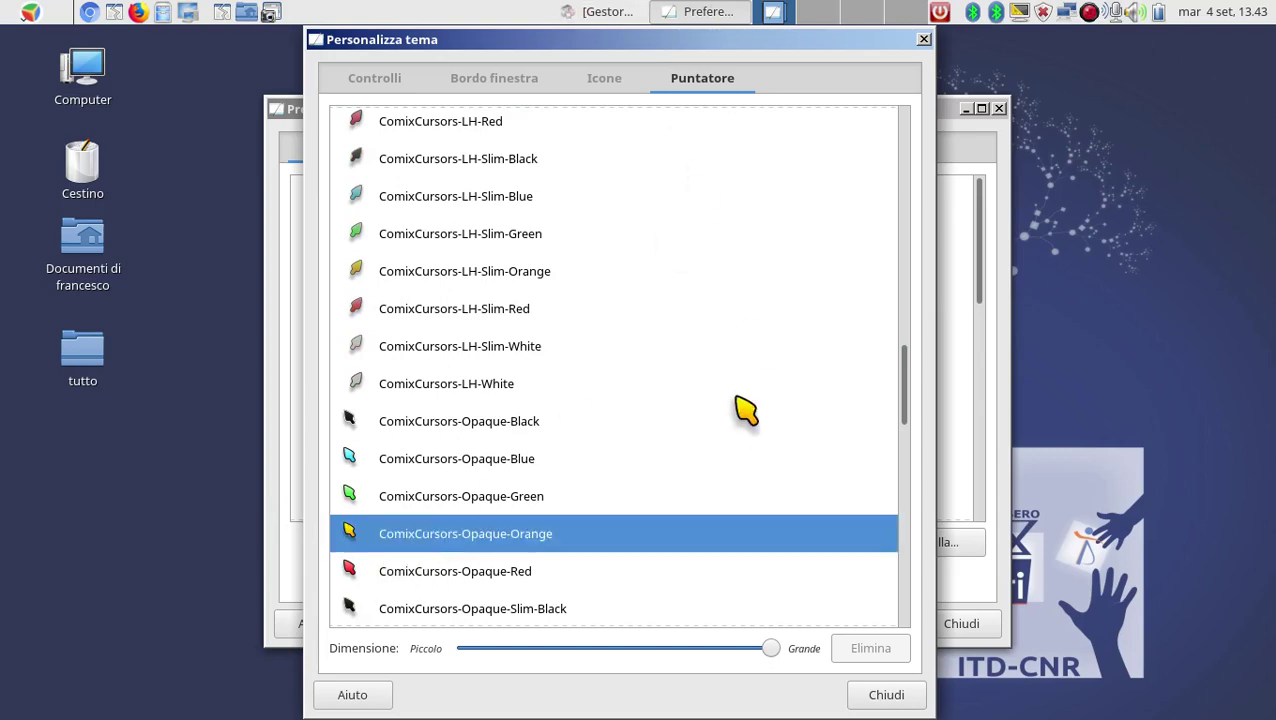
Step: Try the crystalblueleft_classic, crystalblueleft_nonanim and crystalblue_nonanim pointers, with the size at its largest
scroll(660, 205, "down", 2)
scroll(698, 250, "down", 10)
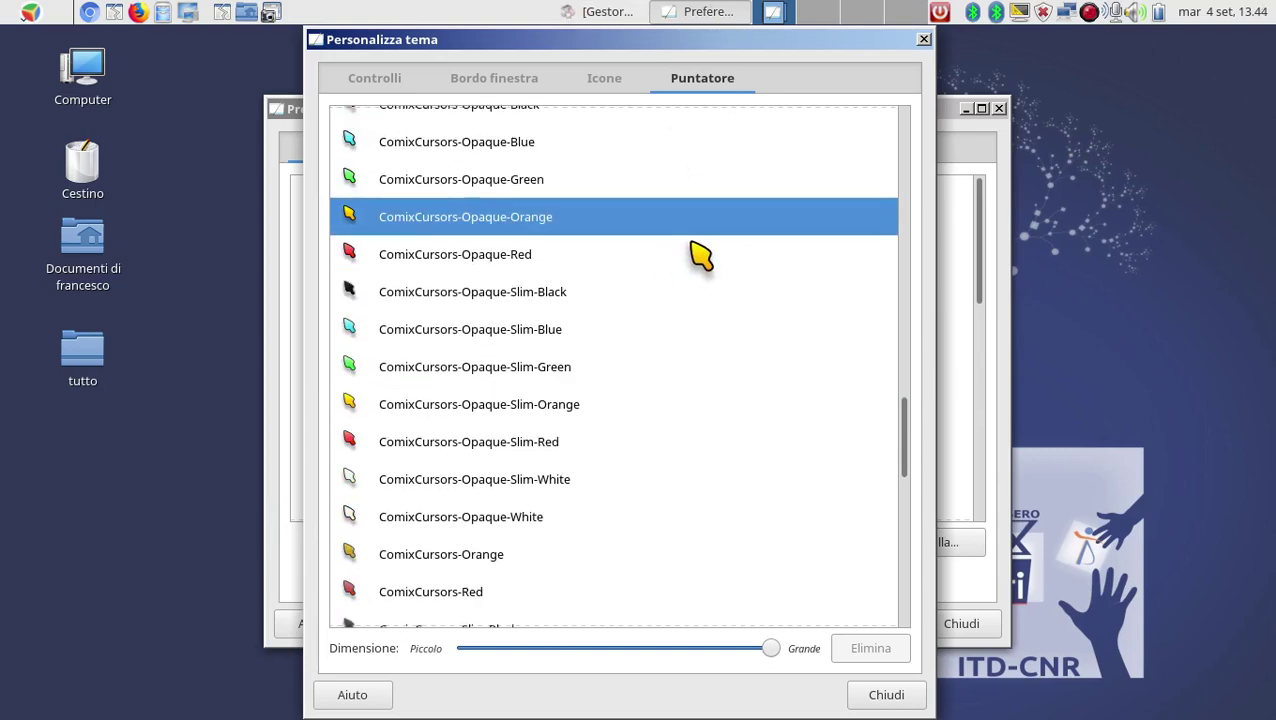
scroll(703, 278, "down", 4)
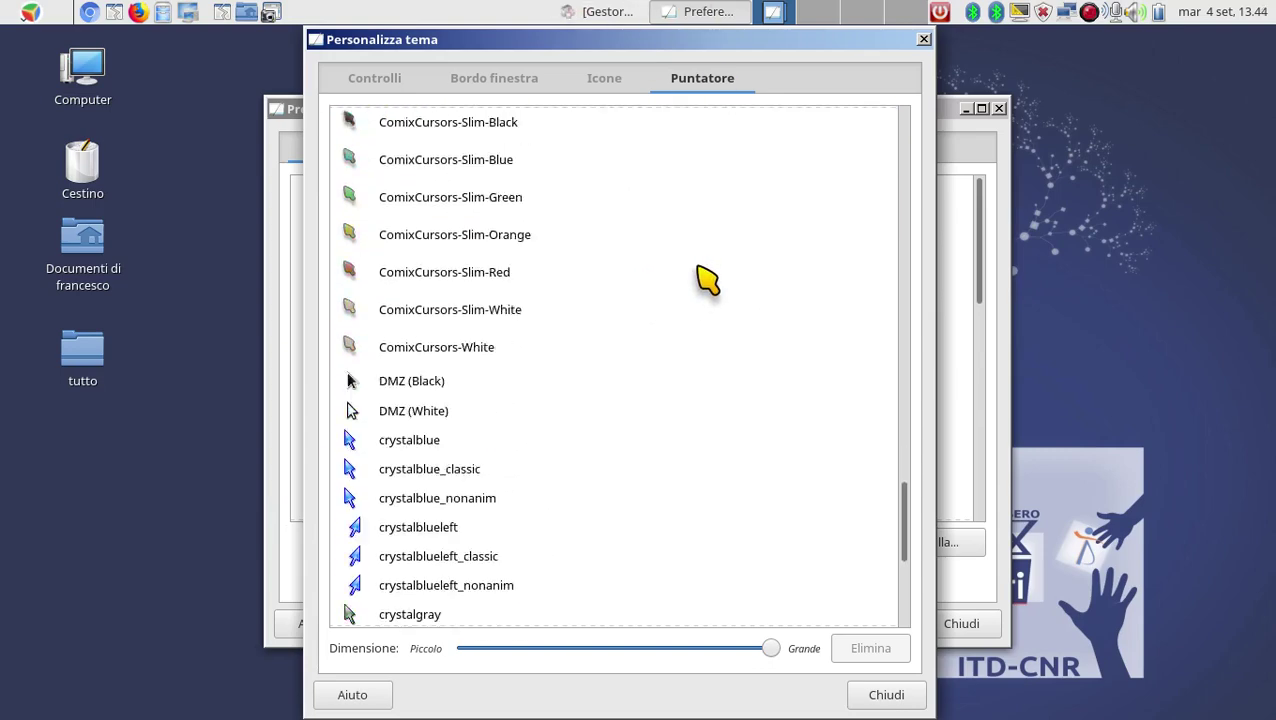
left_click(472, 366)
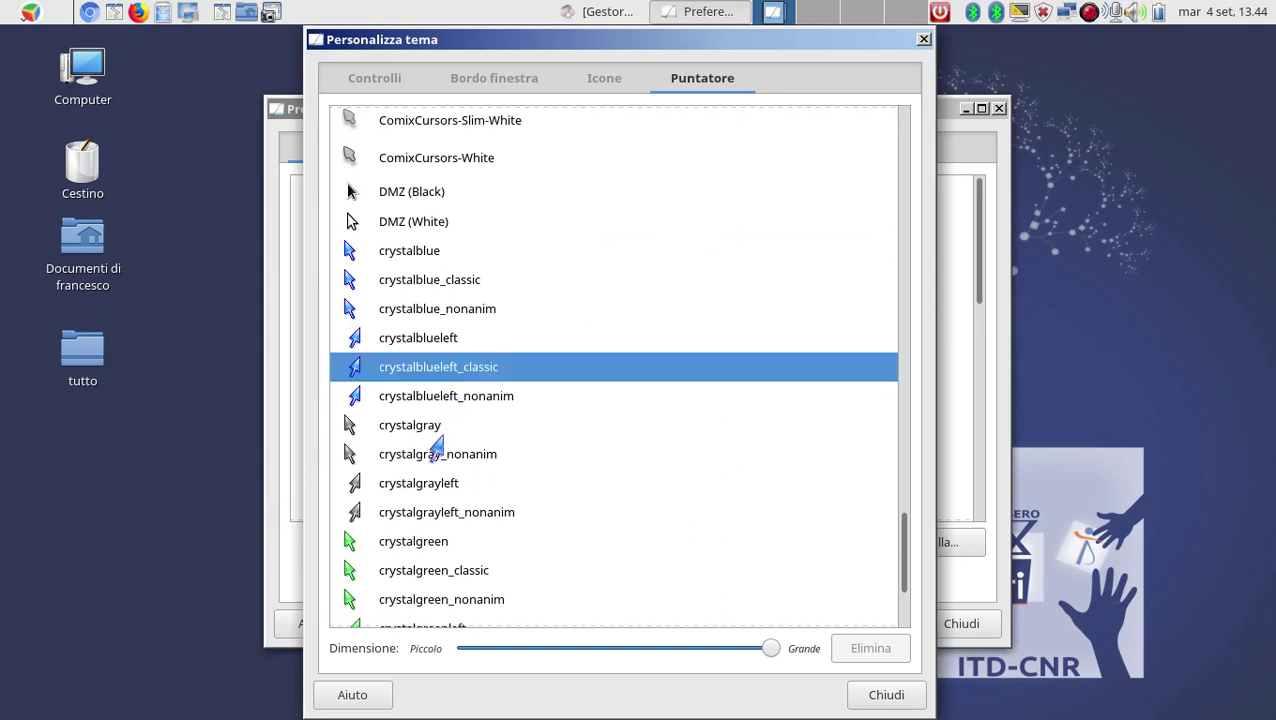
left_click(436, 400)
left_click(404, 312)
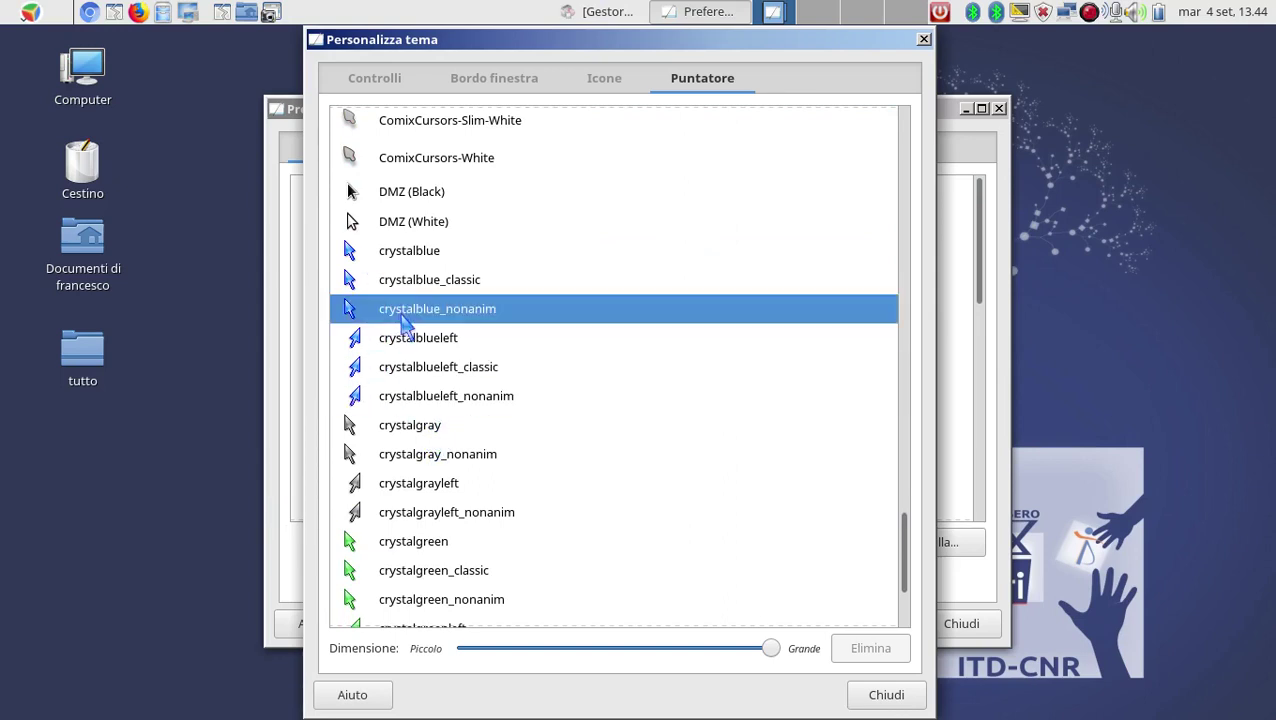
left_click_drag(773, 650, 801, 669)
Step: Try the crystalgreenleft_nonanim pointer and switch to crystalblueleft_nonanim
scroll(668, 326, "down", 3)
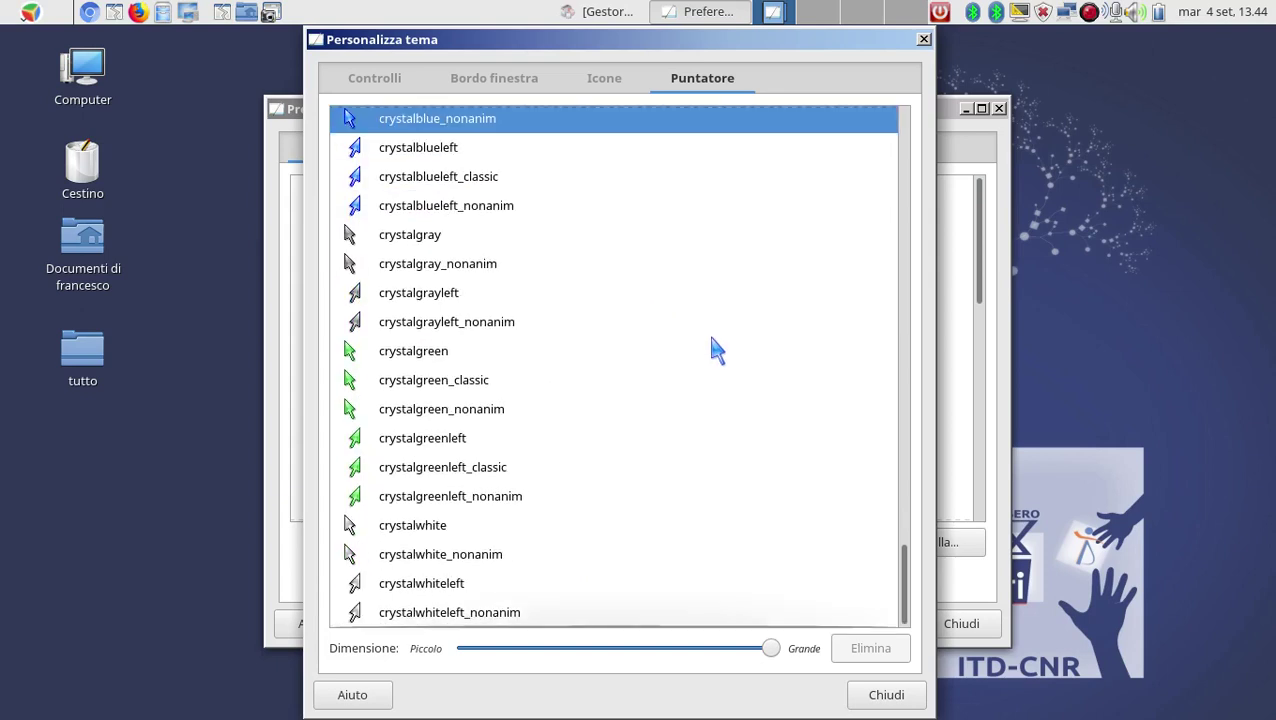
left_click(437, 494)
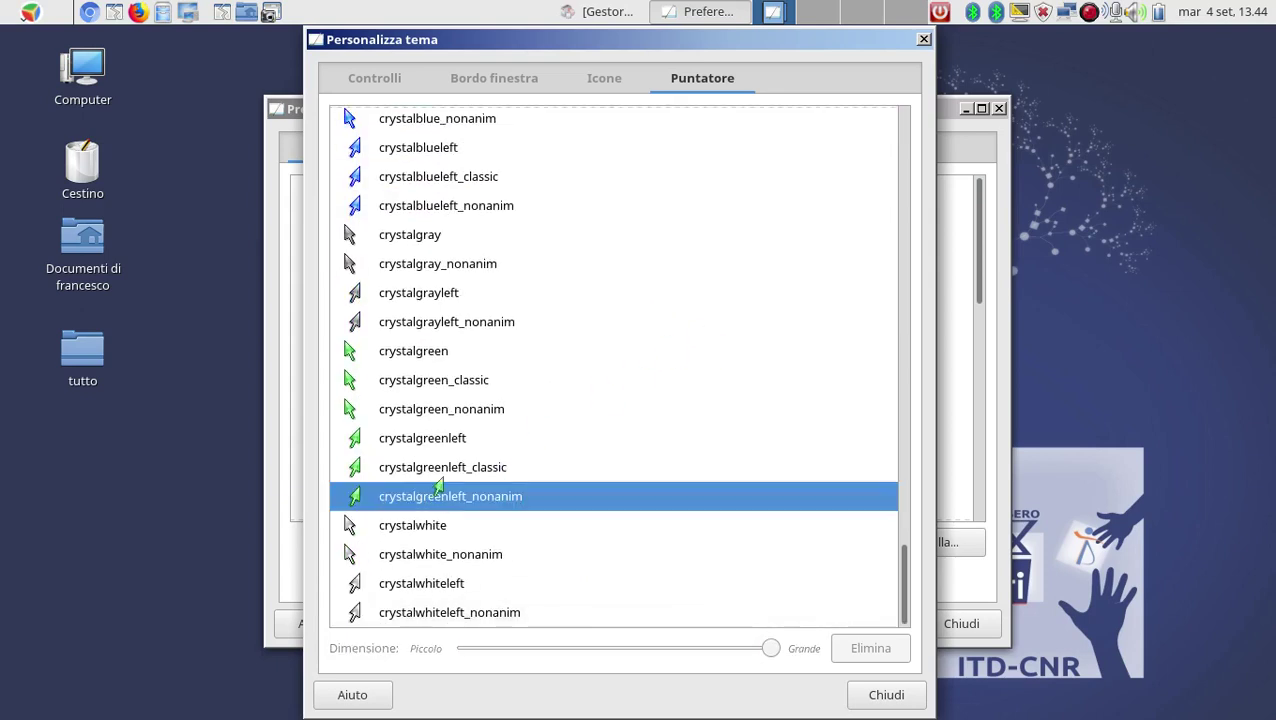
left_click(398, 203)
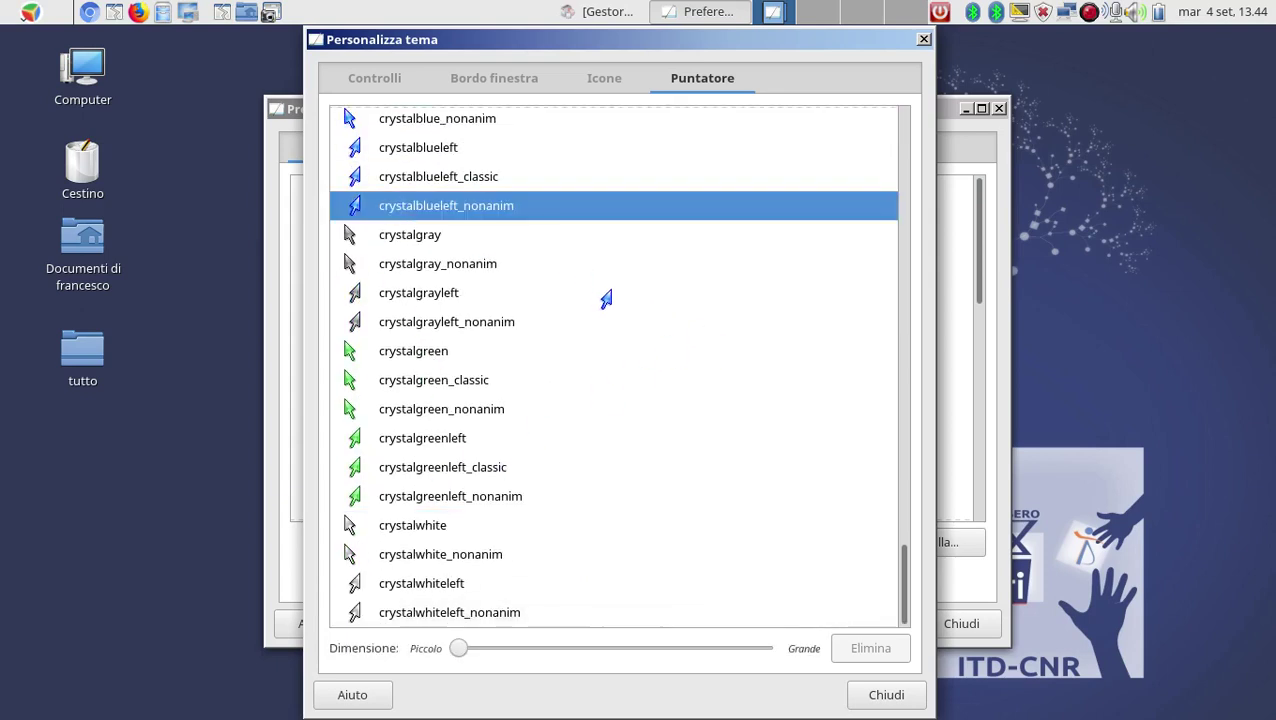
Step: Try the right-handed ComixCursors-Opaque-Orange pointer at the largest size
scroll(620, 305, "up", 5)
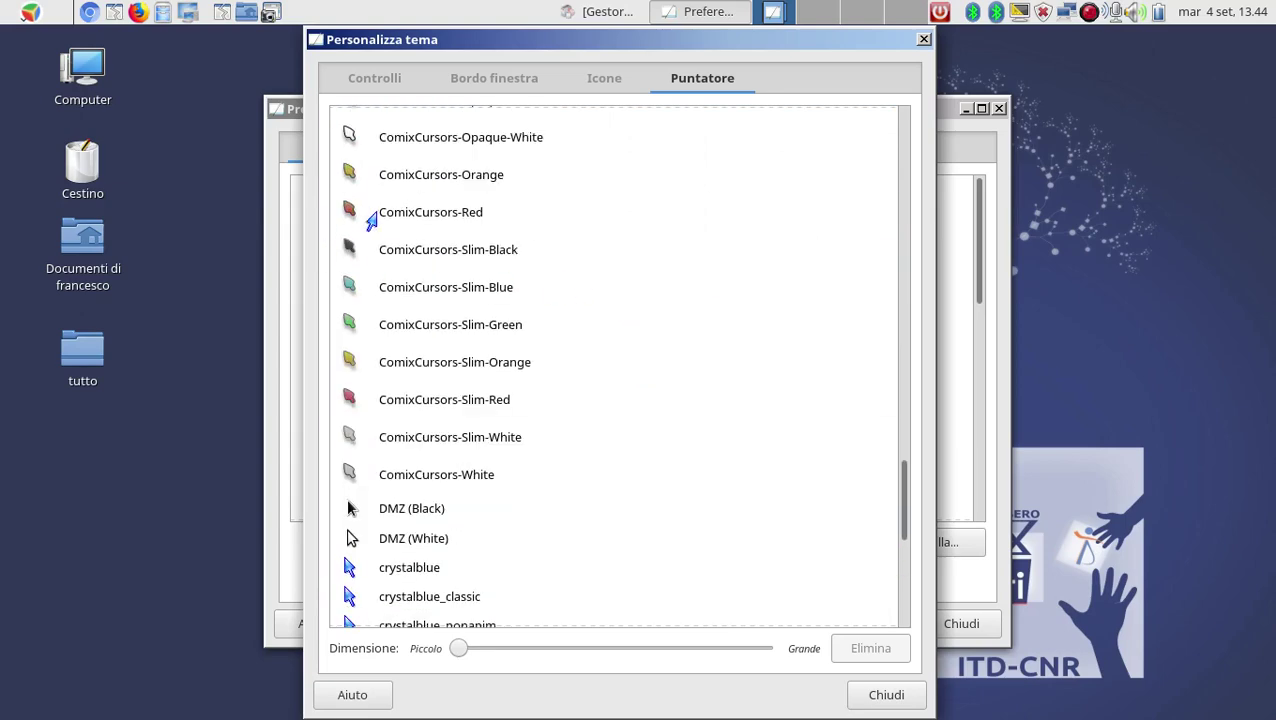
left_click(371, 214)
scroll(600, 265, "up", 4)
left_click(418, 222)
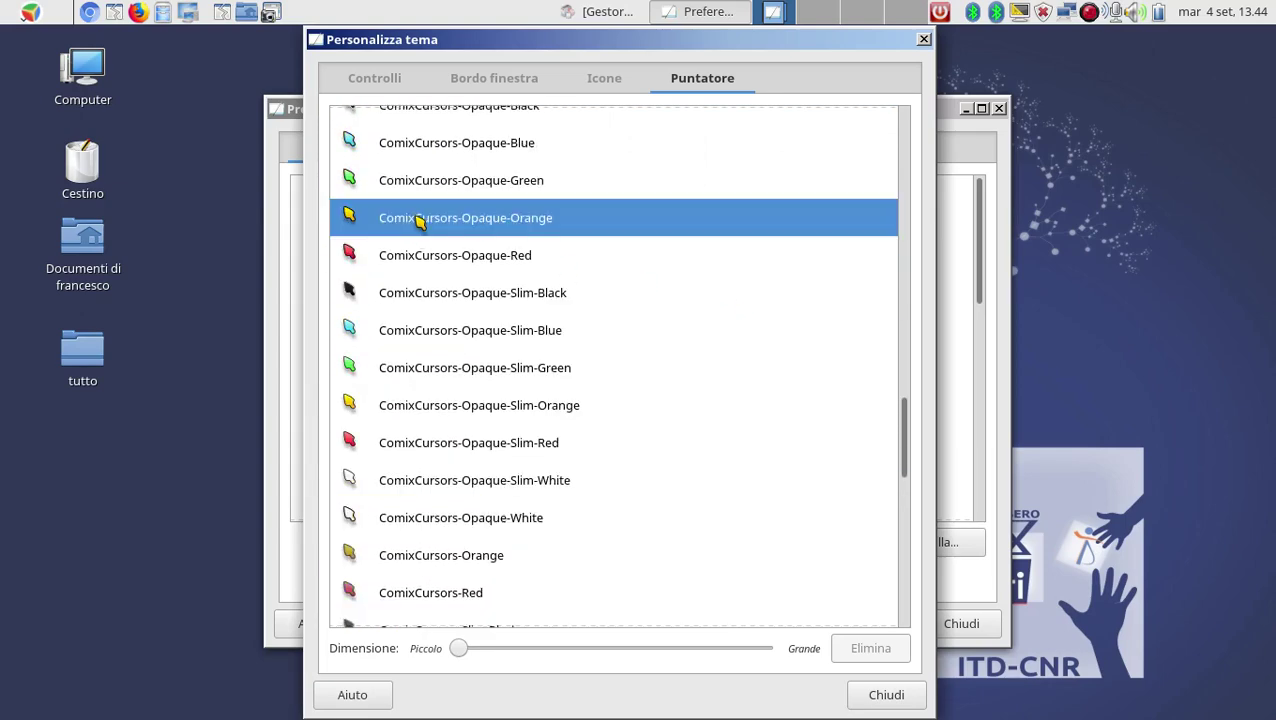
scroll(627, 290, "up", 3)
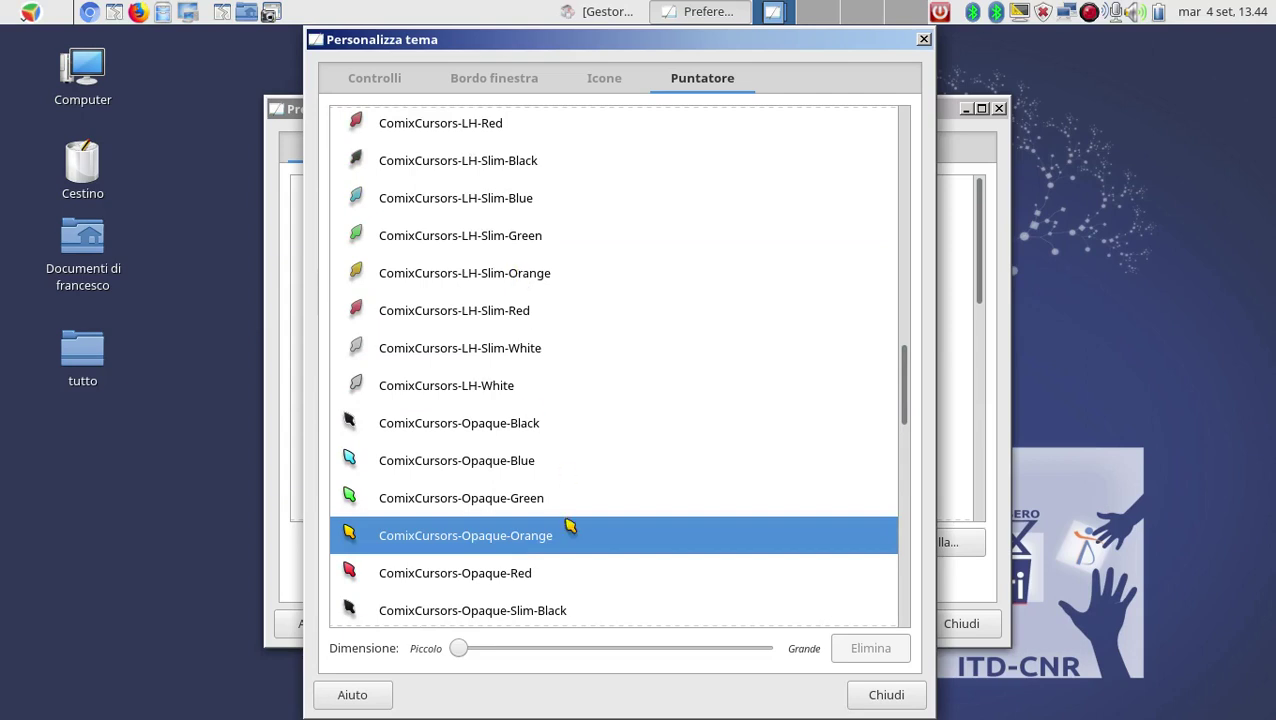
left_click_drag(459, 651, 812, 660)
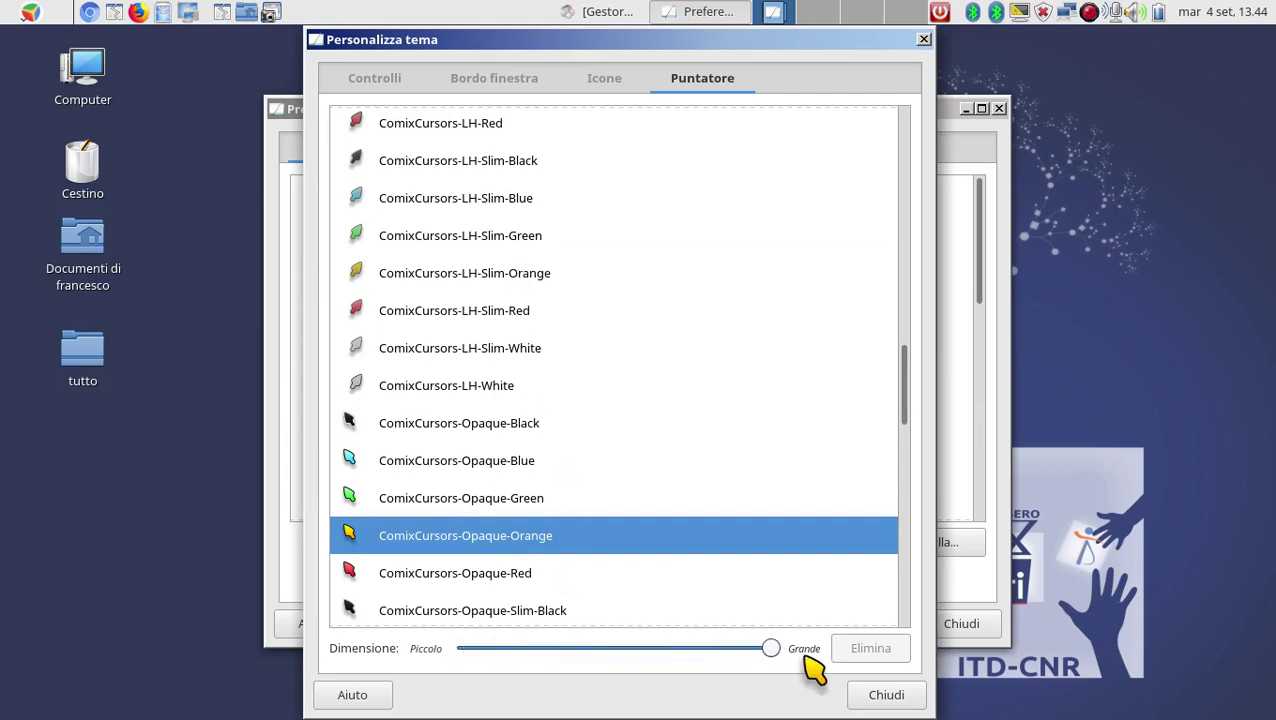
Step: Try the Breeze pointer theme
scroll(725, 330, "down", 2)
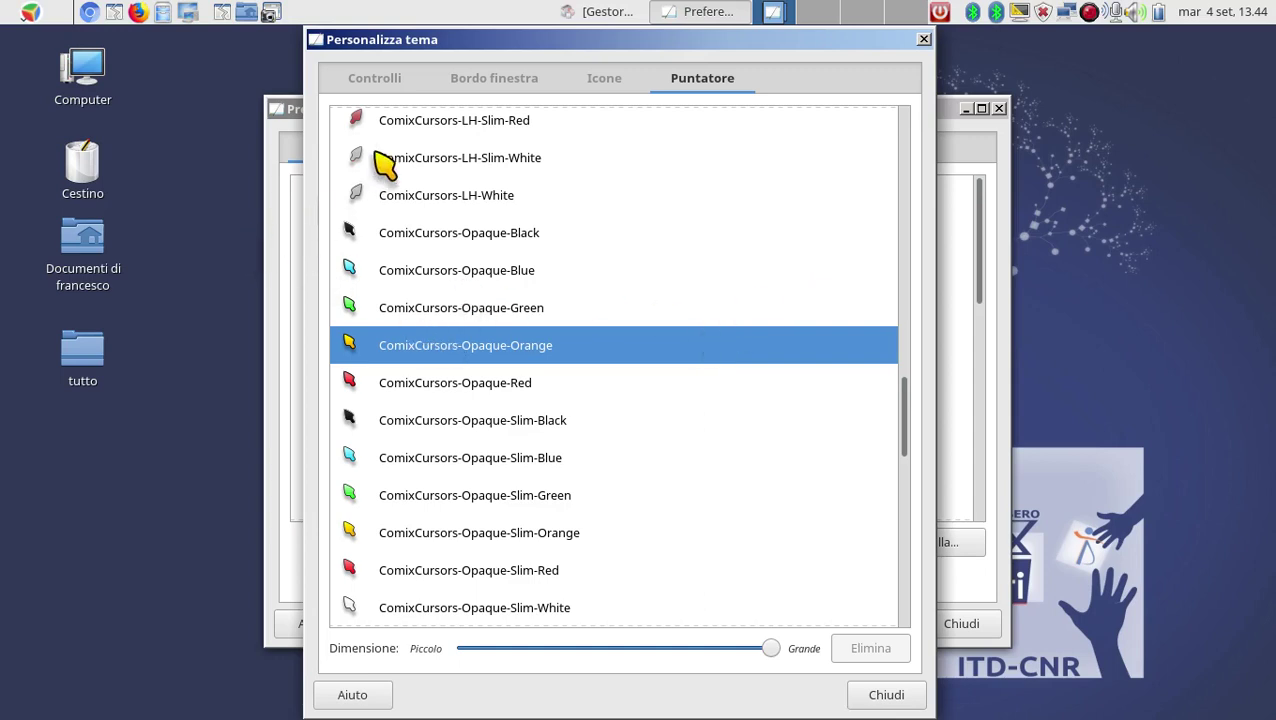
scroll(740, 285, "up", 6)
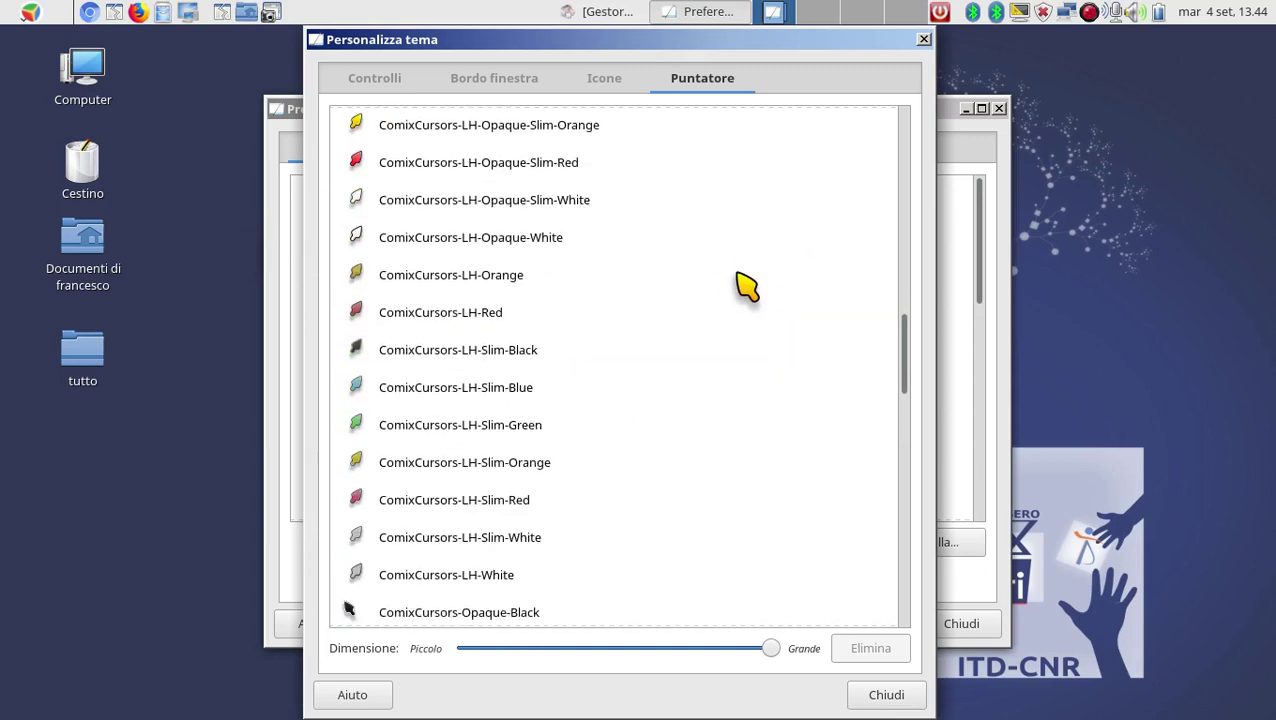
scroll(740, 282, "up", 9)
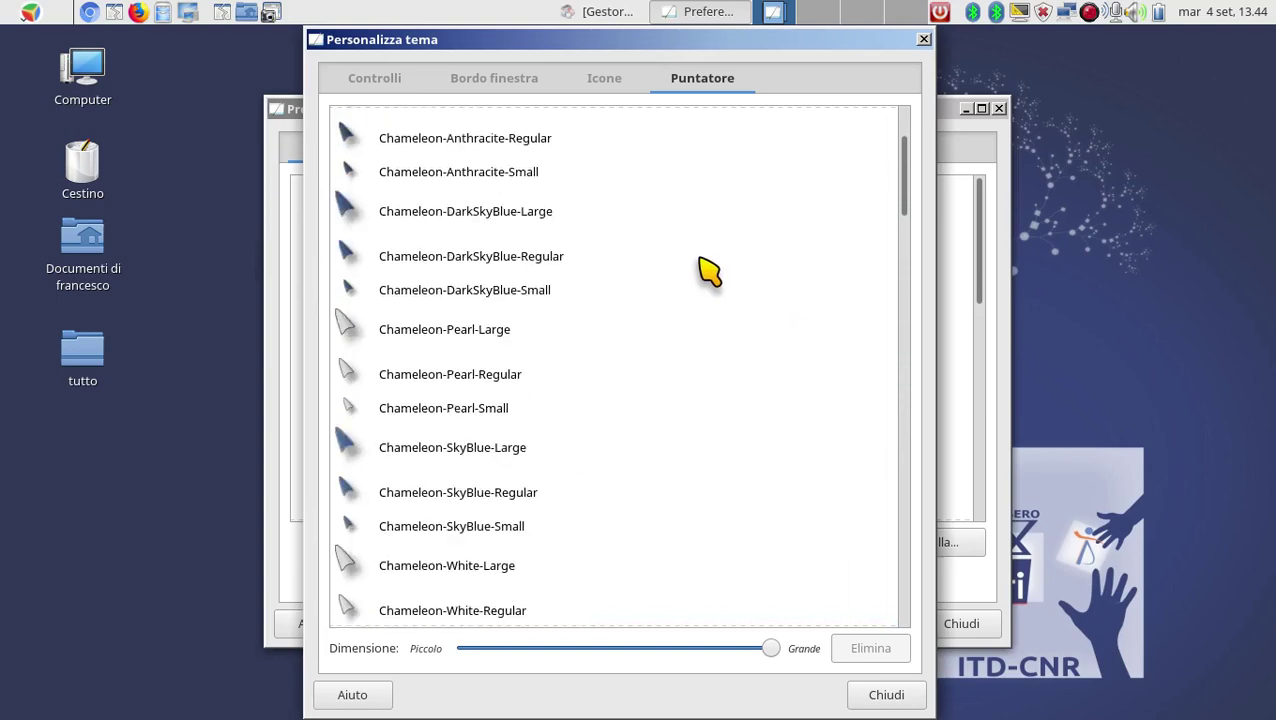
scroll(640, 258, "up", 2)
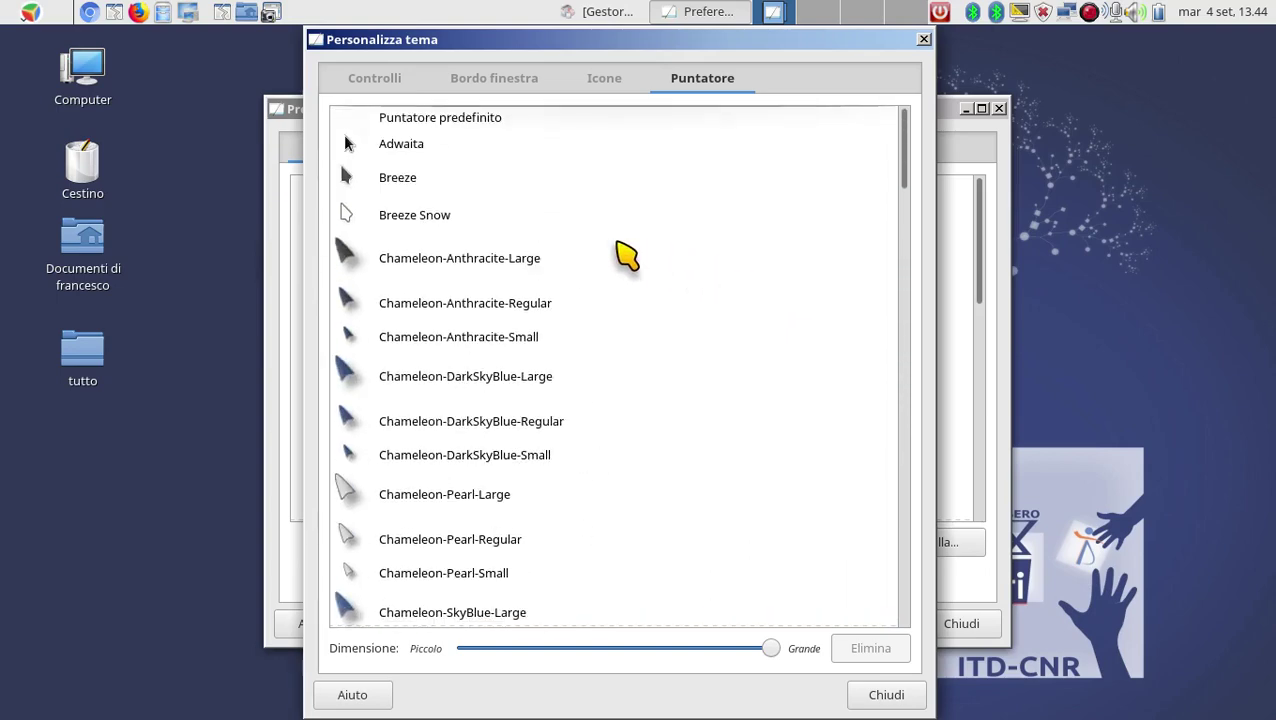
left_click(392, 177)
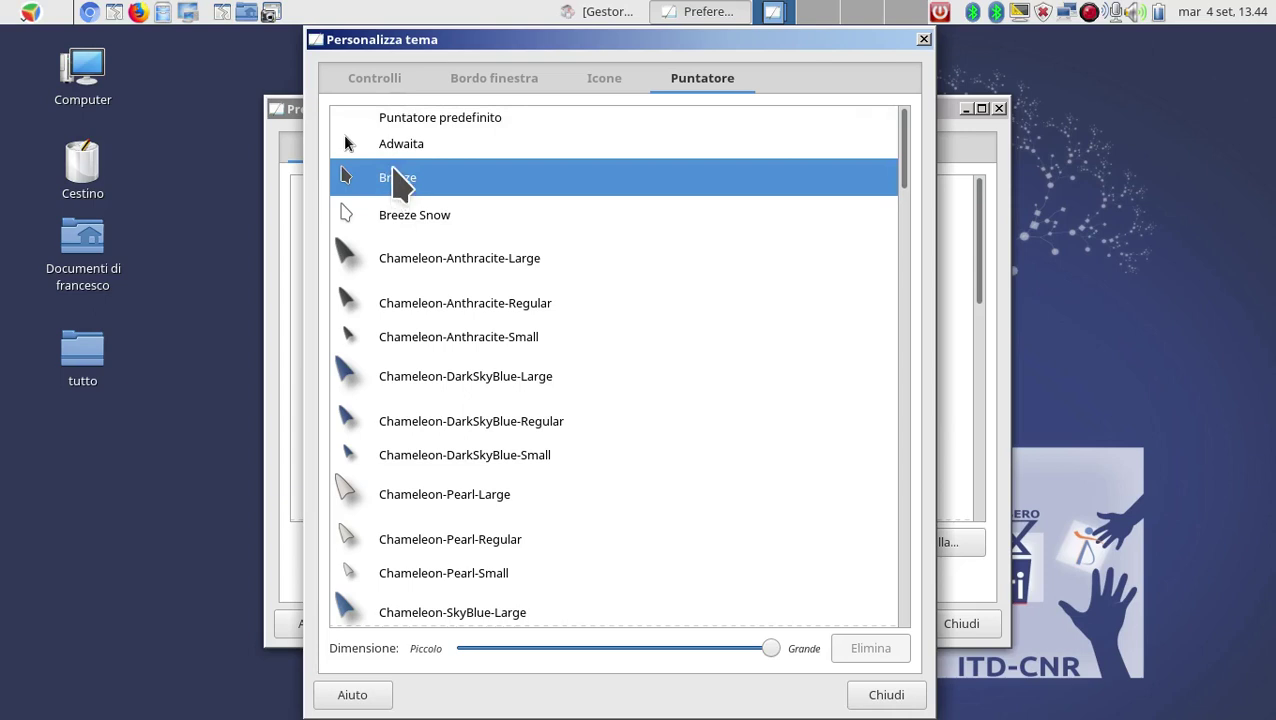
Step: Switch to the Adwaita pointer at the largest size and close the theme customization window
left_click(410, 143)
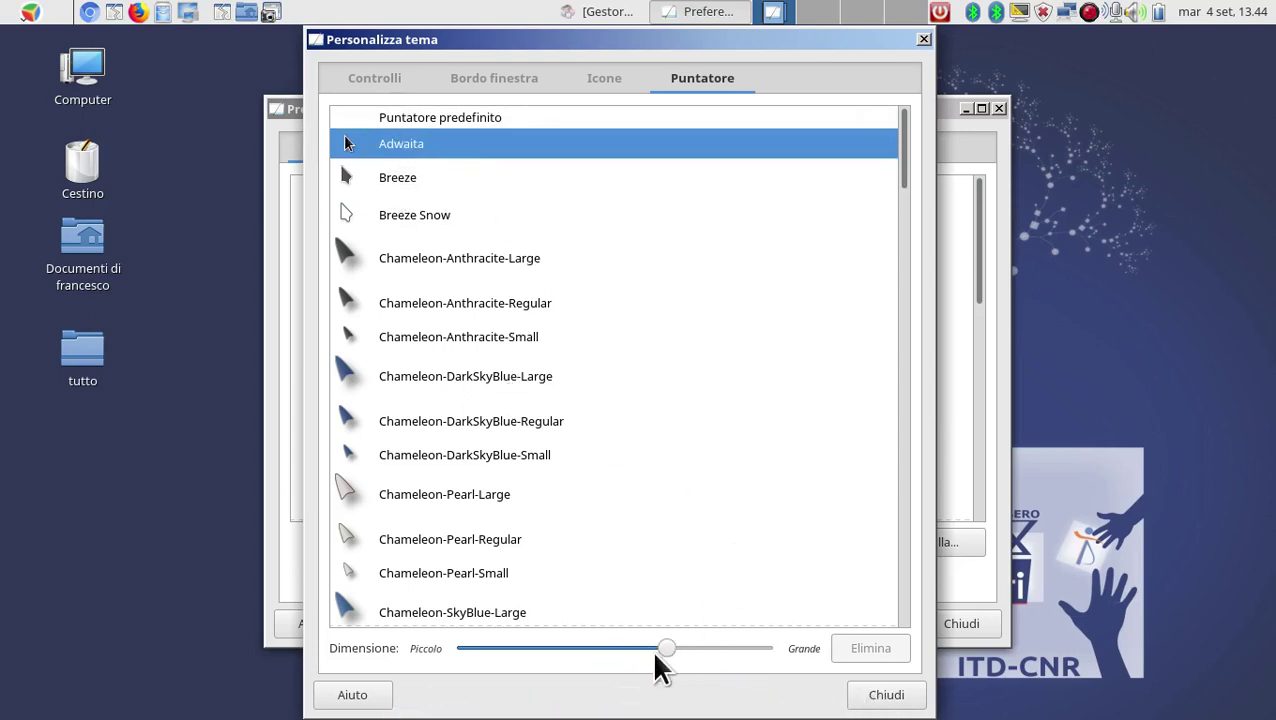
left_click_drag(664, 649, 812, 662)
scroll(683, 250, "down", 5)
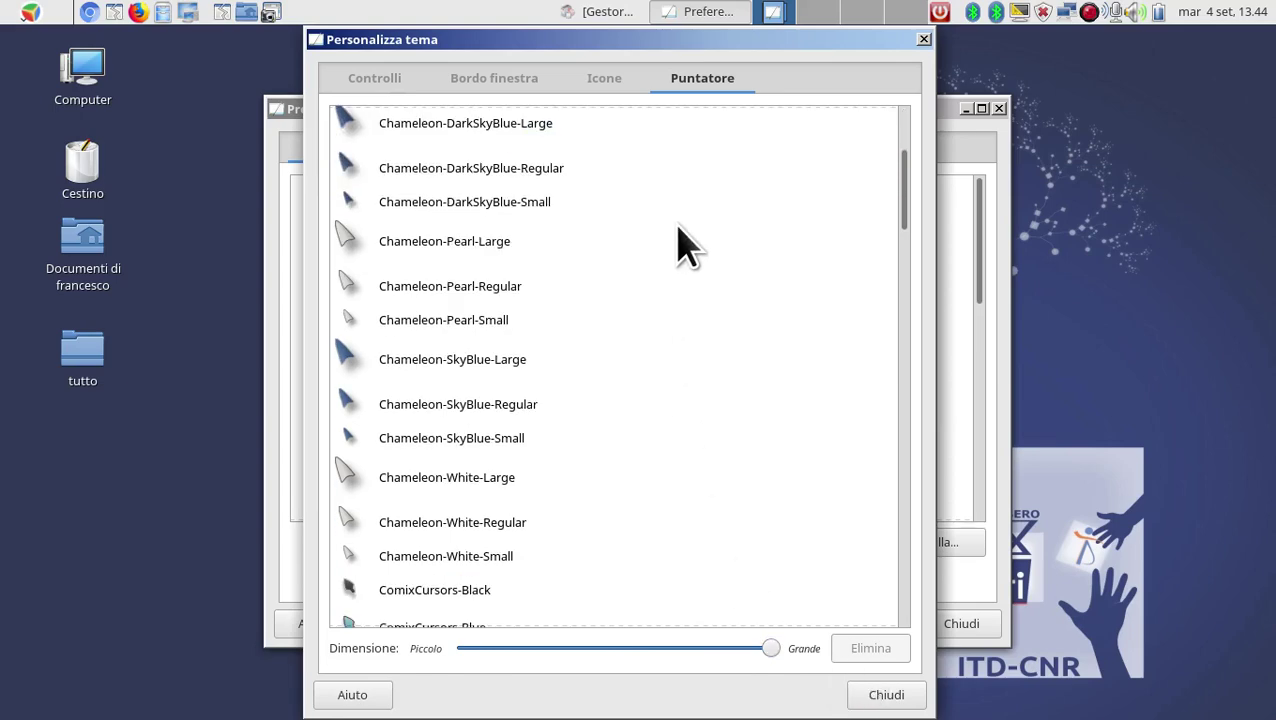
scroll(716, 264, "down", 1)
scroll(808, 235, "up", 4)
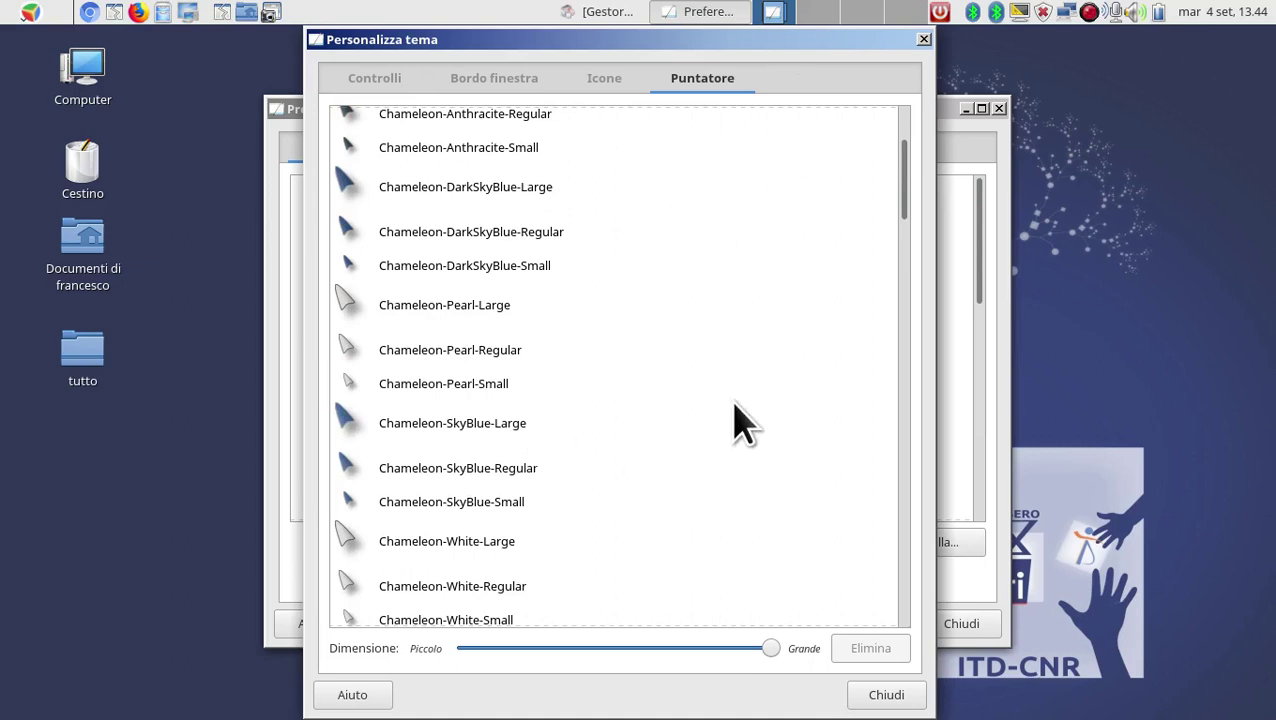
left_click(922, 40)
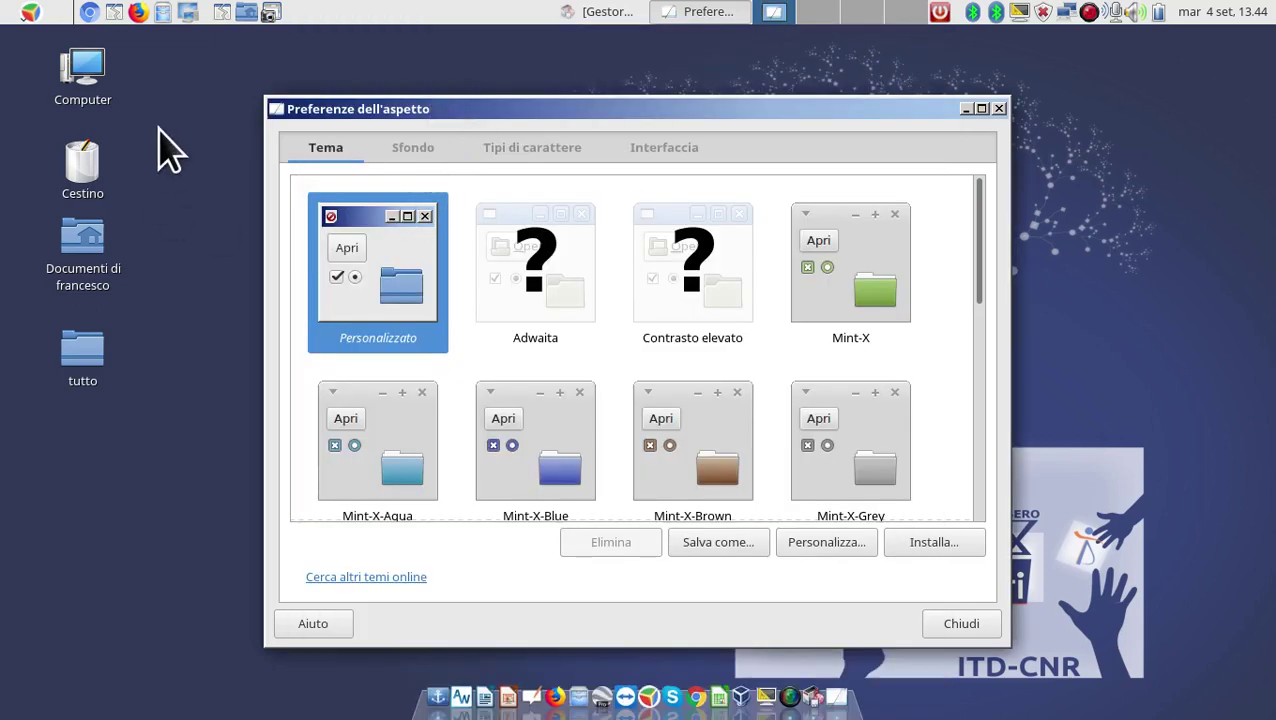
Step: Open Tecnologie assistive from the applications for compensating difficulties and go to its mouse accessibility settings
left_click(31, 13)
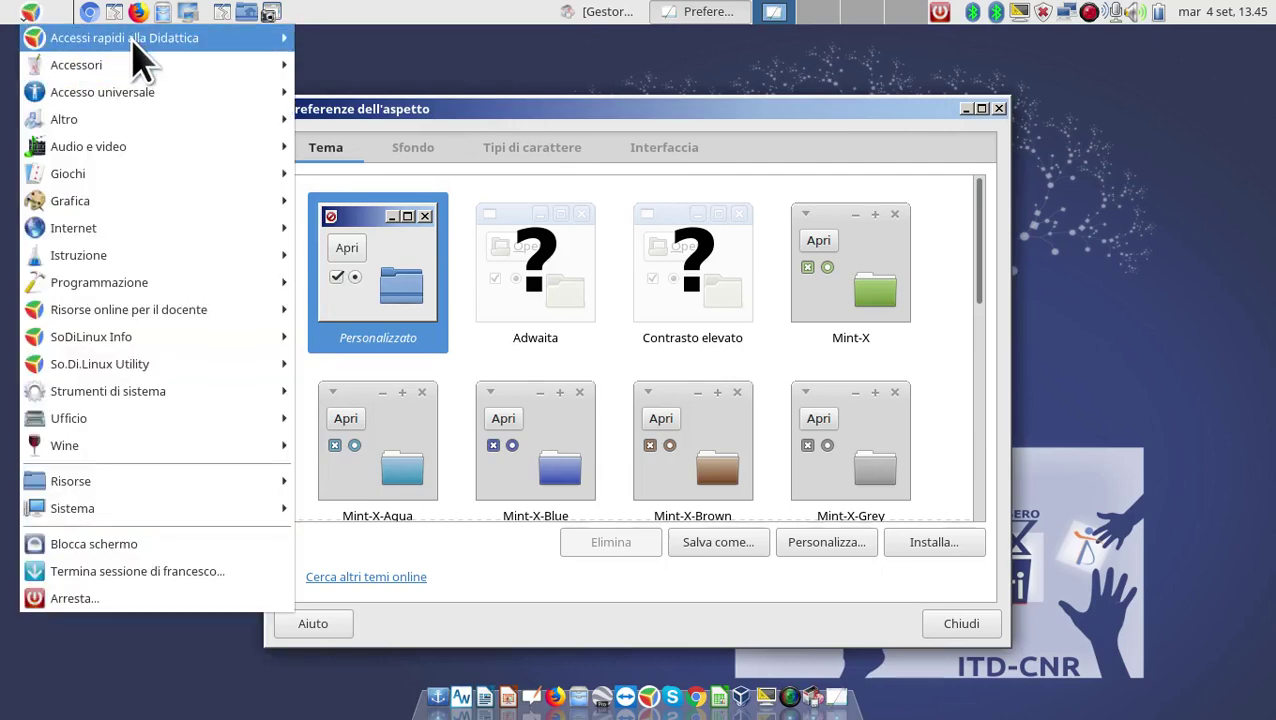
mouse_move(140, 38)
mouse_move(455, 40)
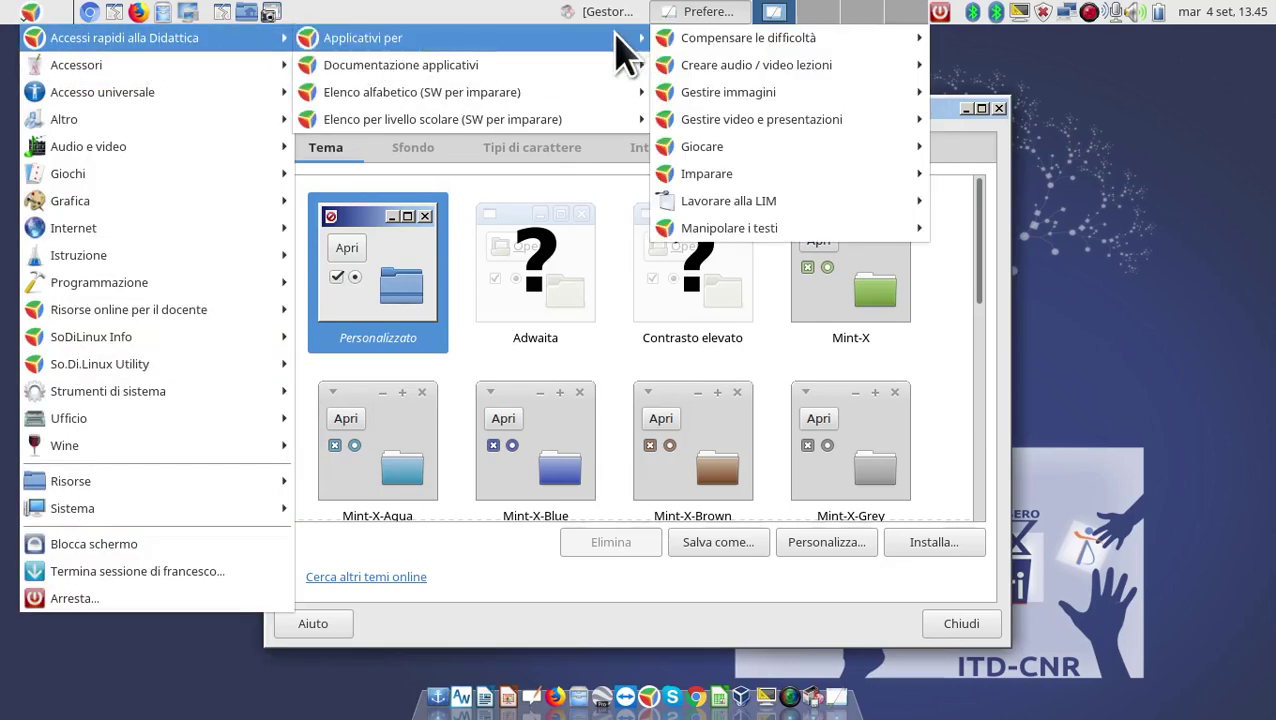
mouse_move(862, 50)
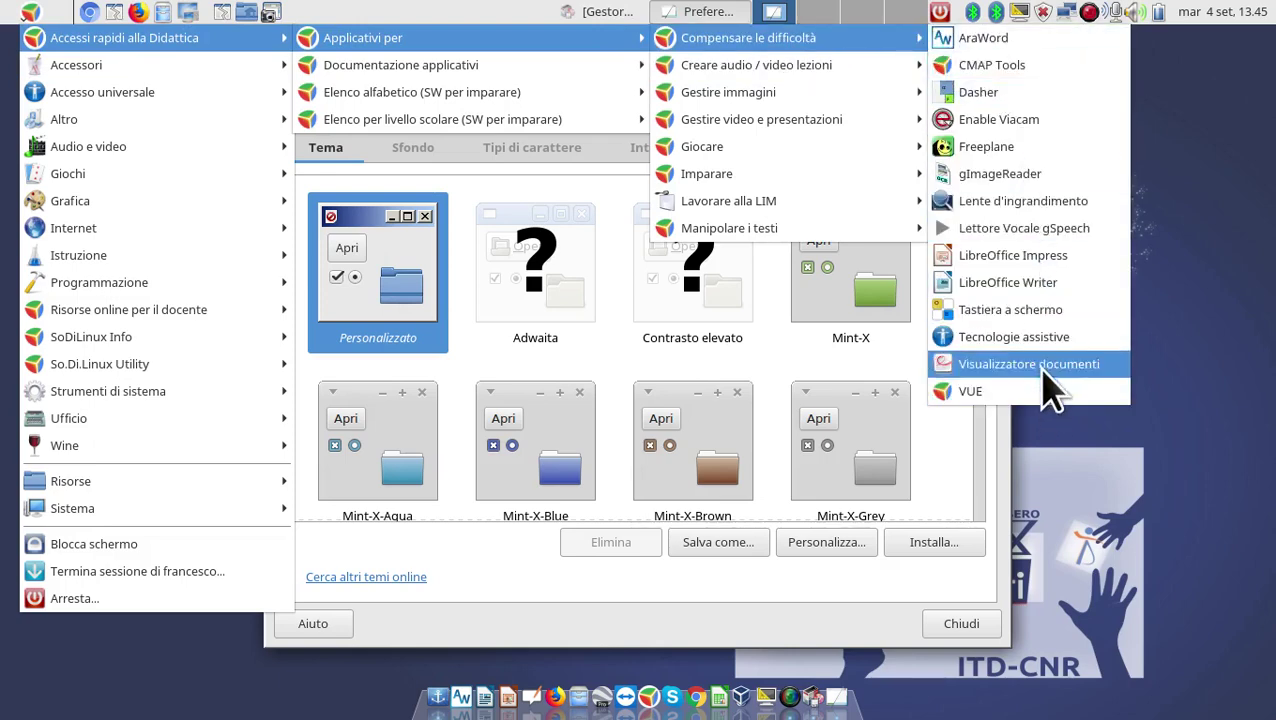
left_click(962, 340)
left_click(730, 427)
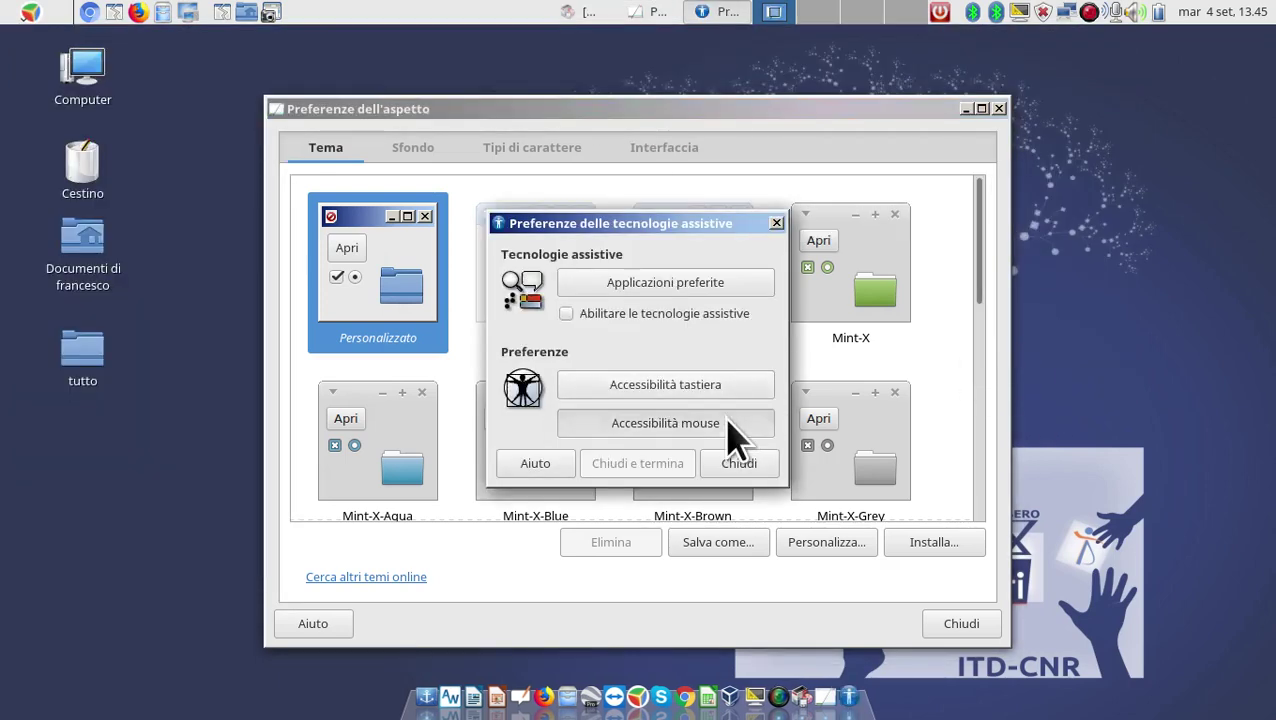